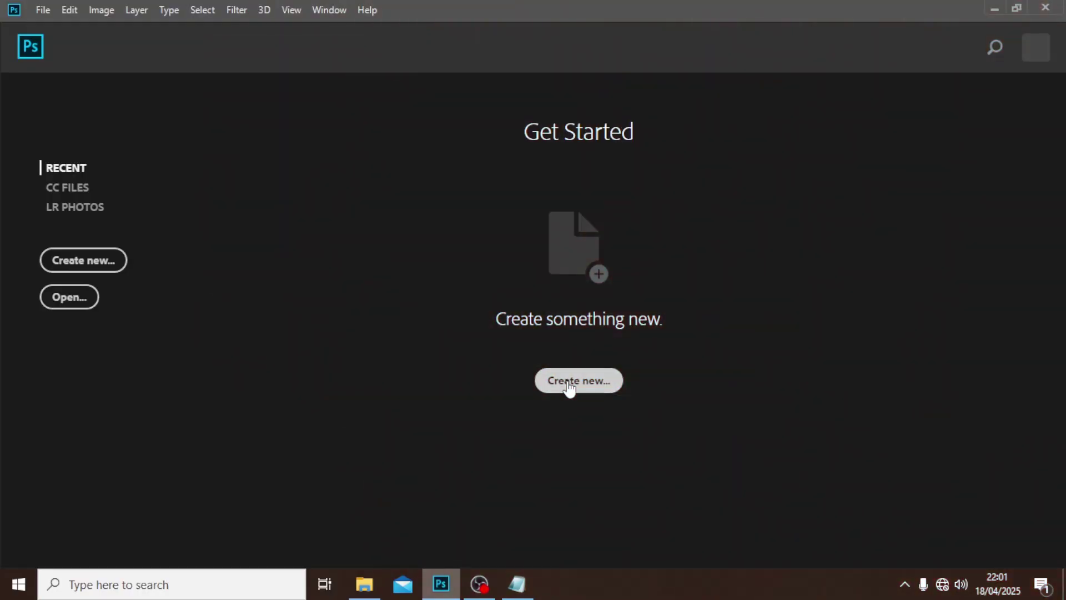
Step: Create a white 2000 × 2000 px, 300 ppi document named 'SOCIAL MEDIA POST'
click(570, 383)
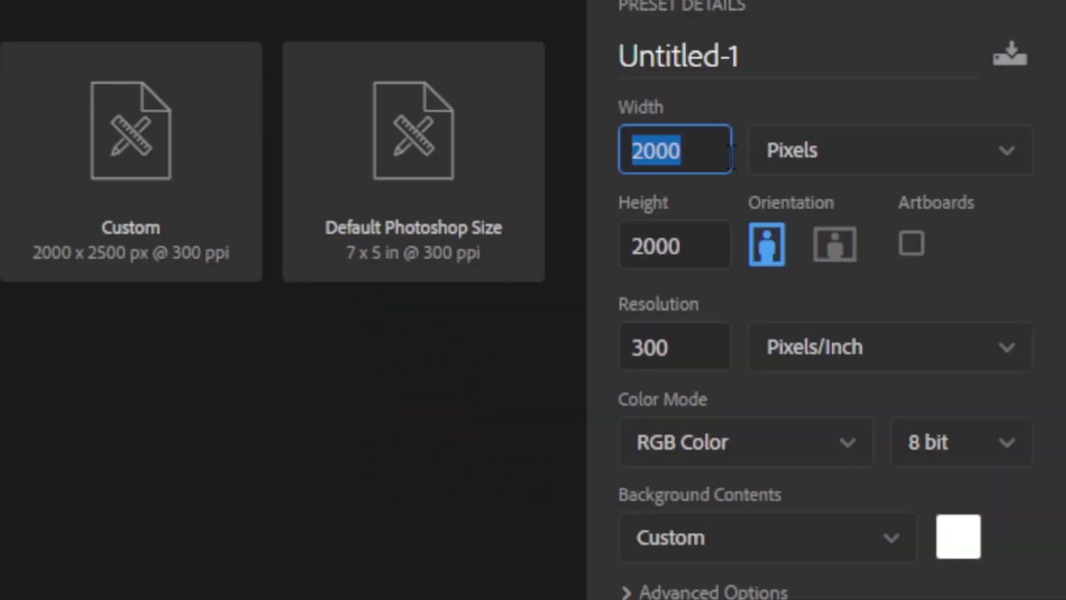
drag(682, 246, 631, 245)
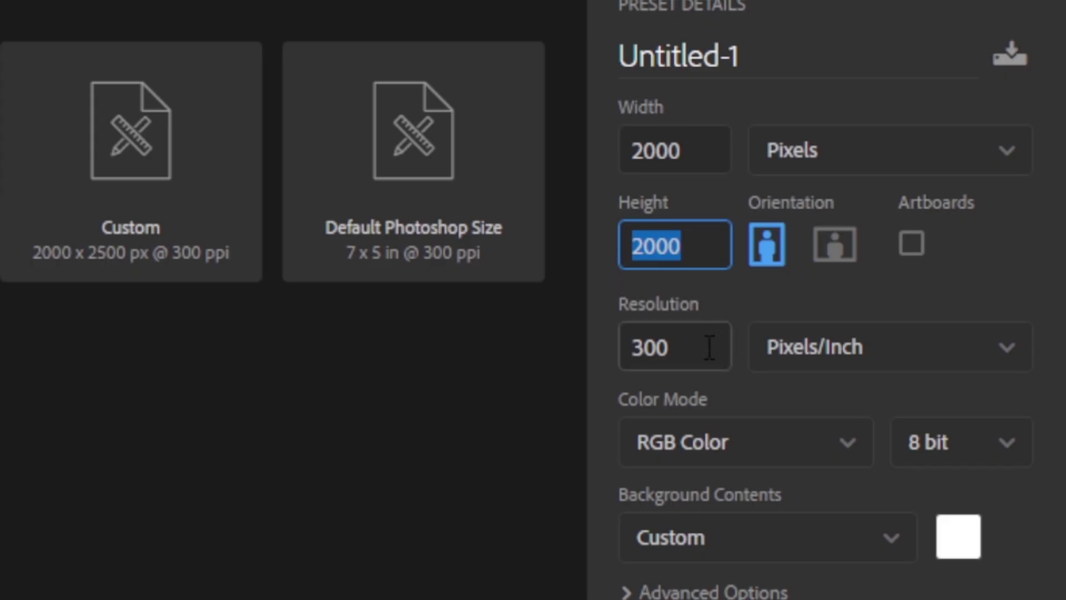
drag(710, 346, 621, 350)
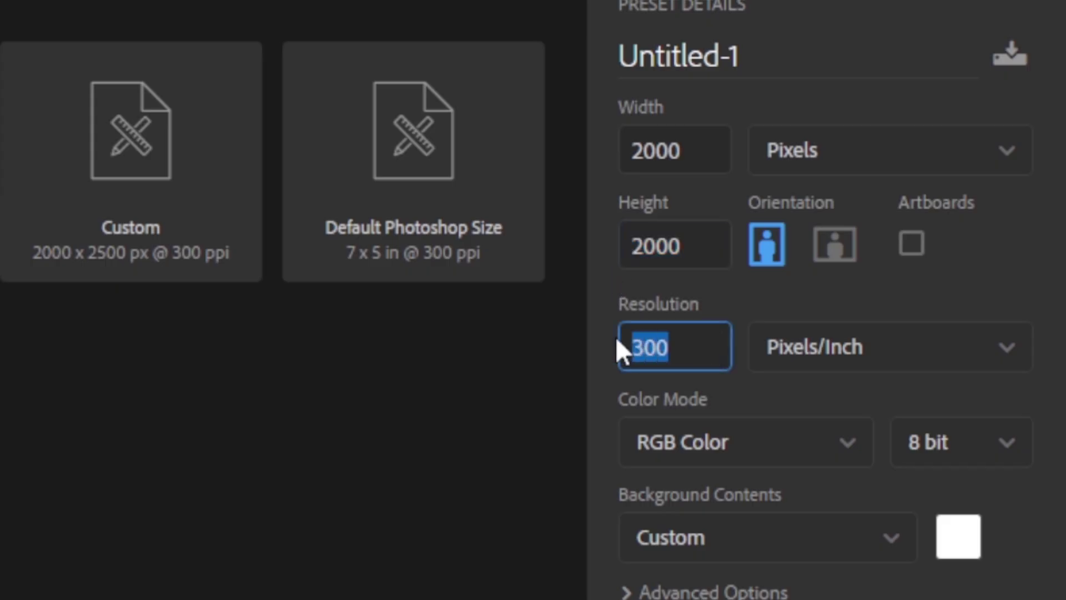
click(753, 58)
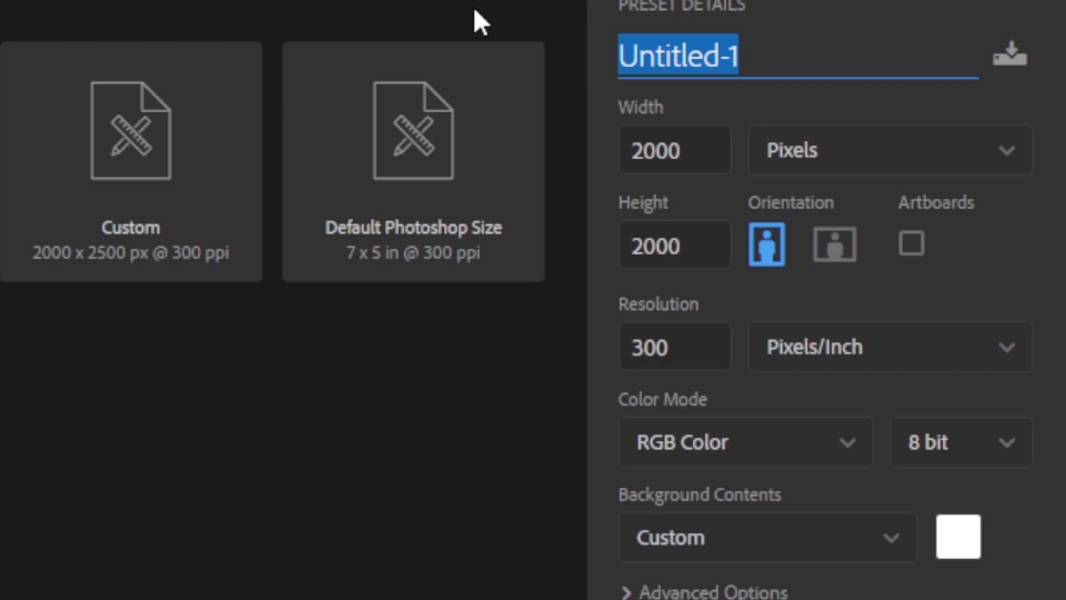
text(SOCIAL MEDIA POST)
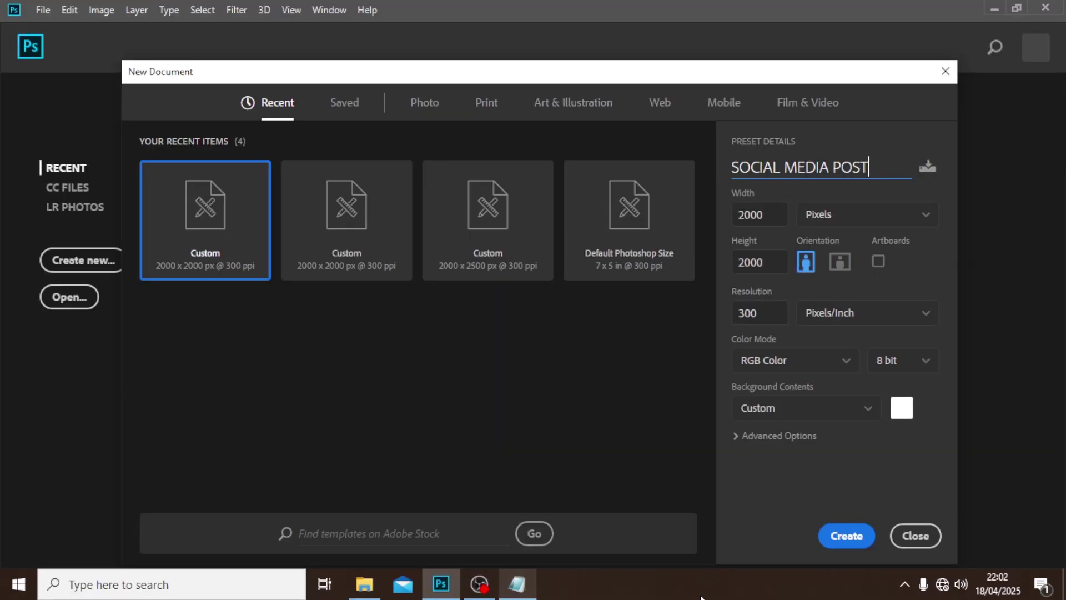
click(845, 535)
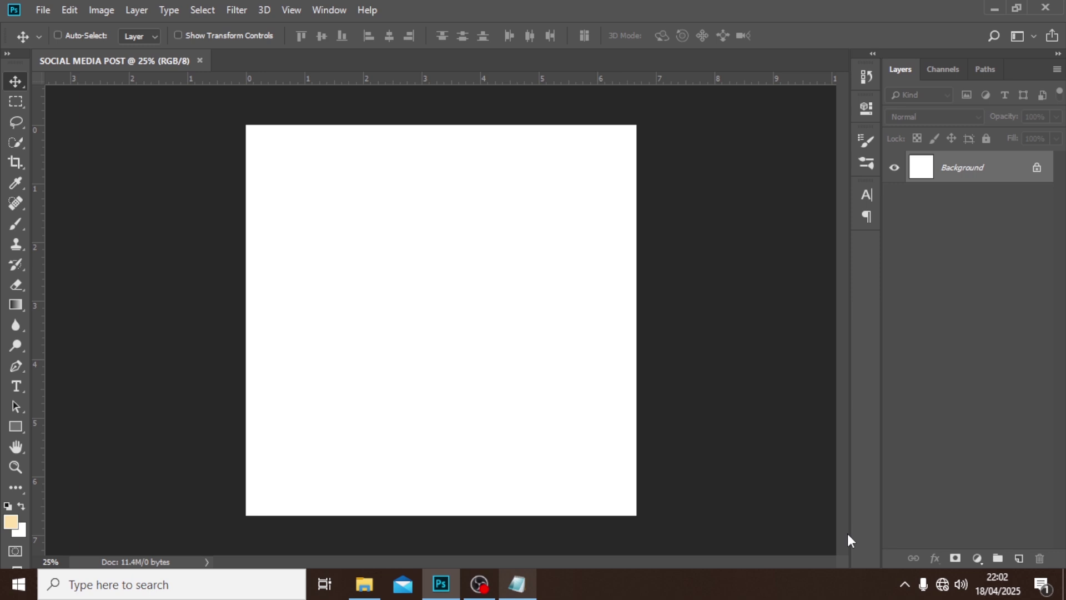
Step: Add a View > New Guide Layout of 6 columns and 6 rows with 0.3 in margins
click(292, 9)
click(326, 435)
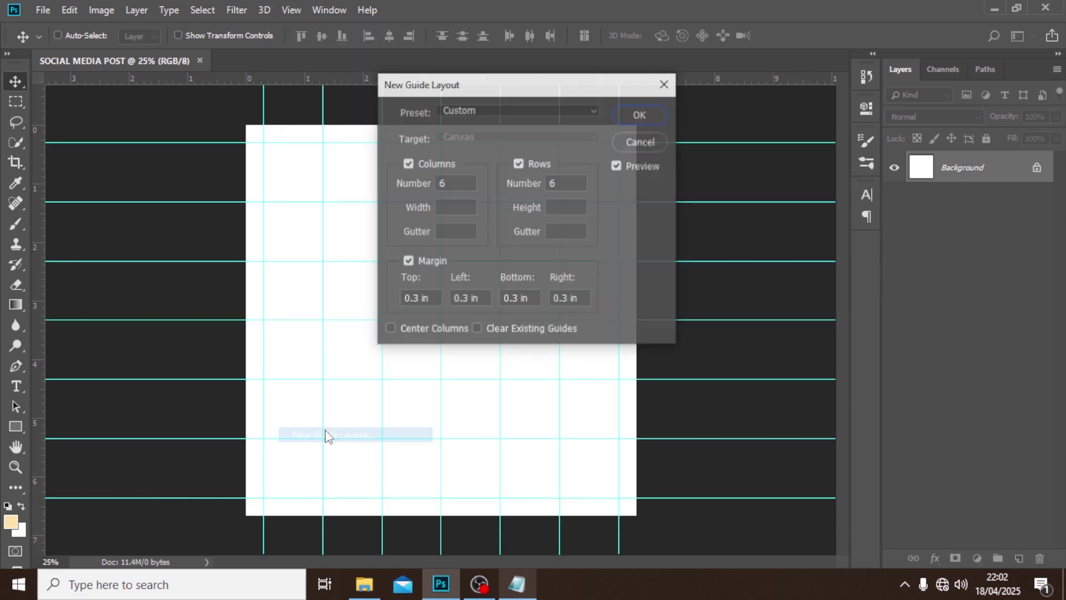
click(460, 182)
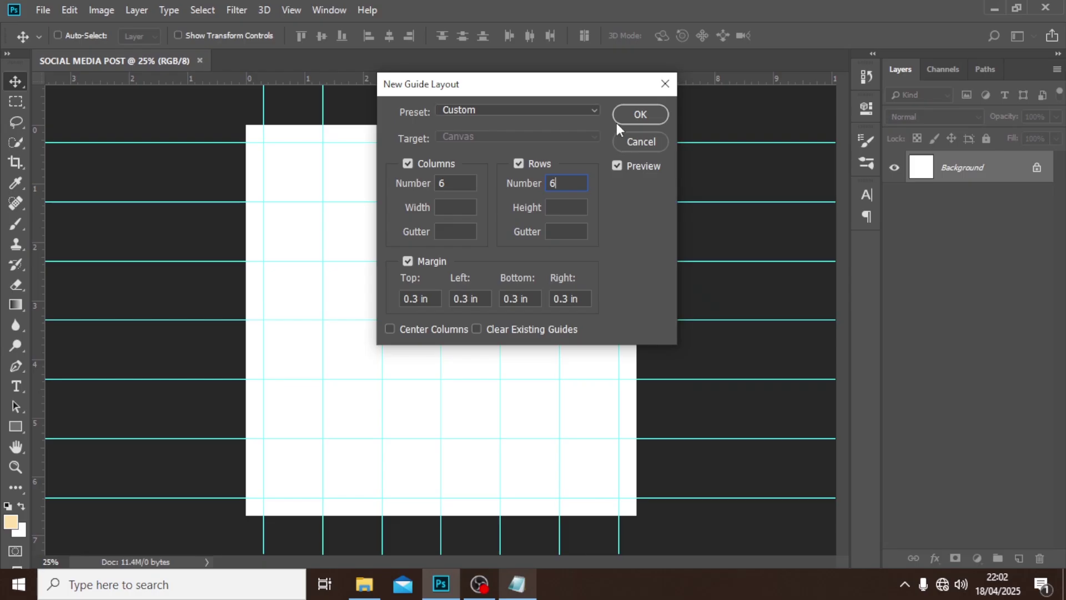
click(747, 63)
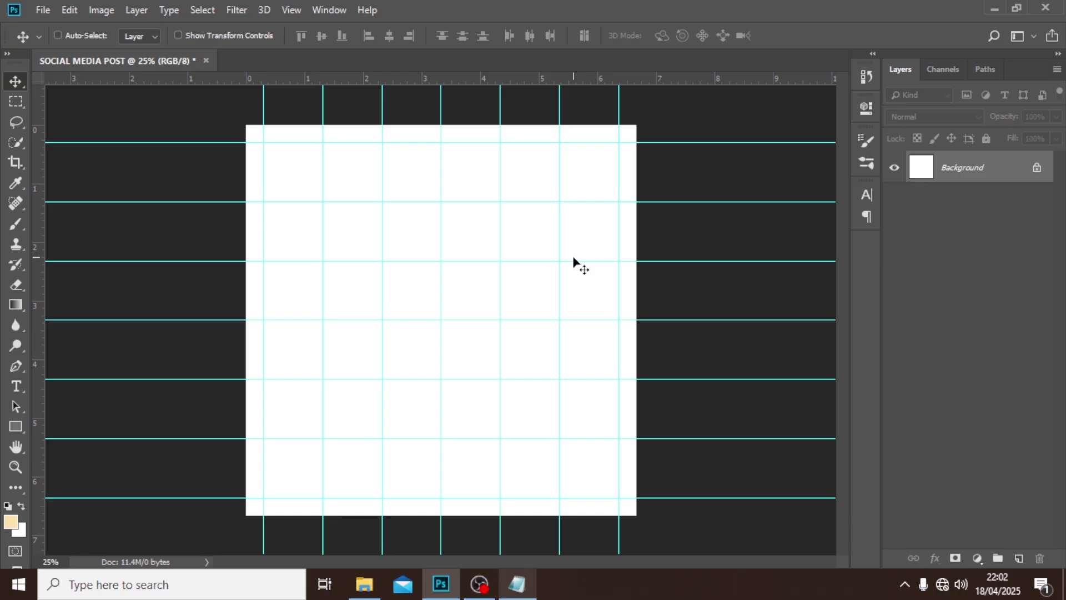
Step: Place 'Layer 49 copy' from the files folder as an embedded image
click(42, 10)
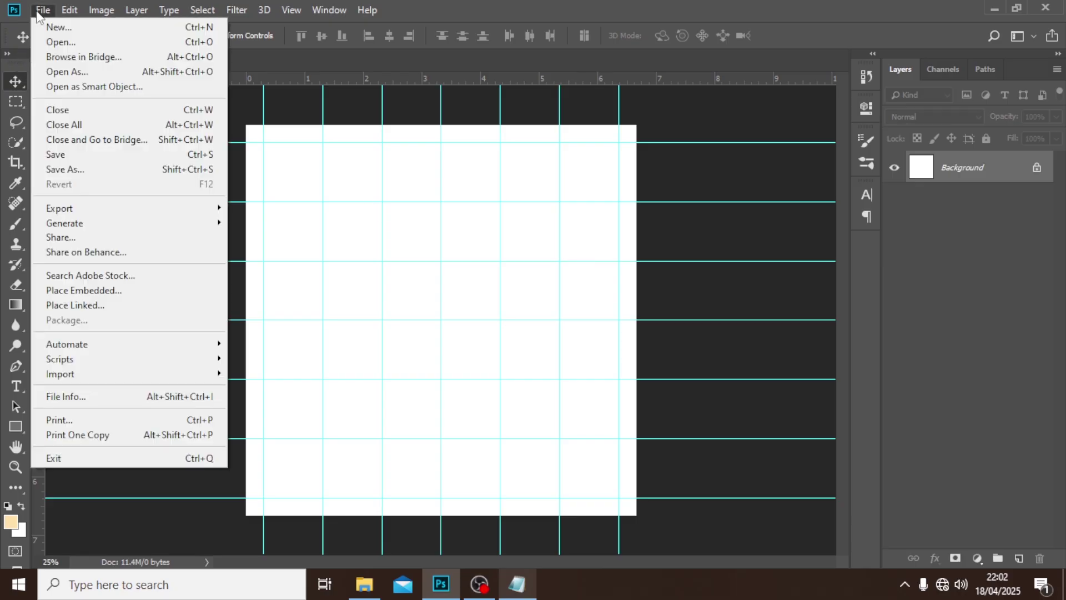
click(79, 289)
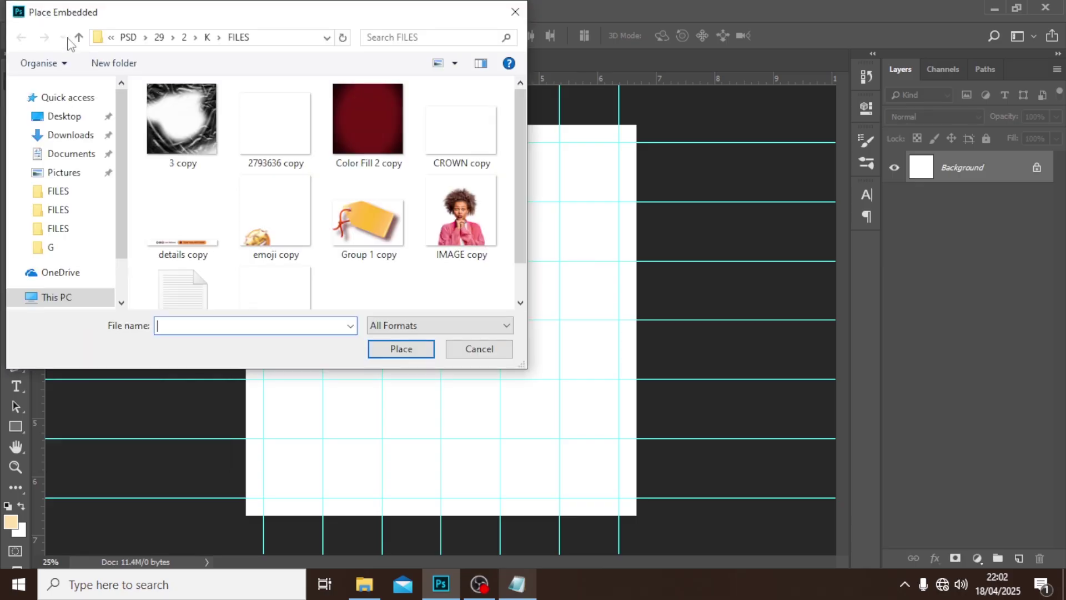
click(78, 38)
click(78, 37)
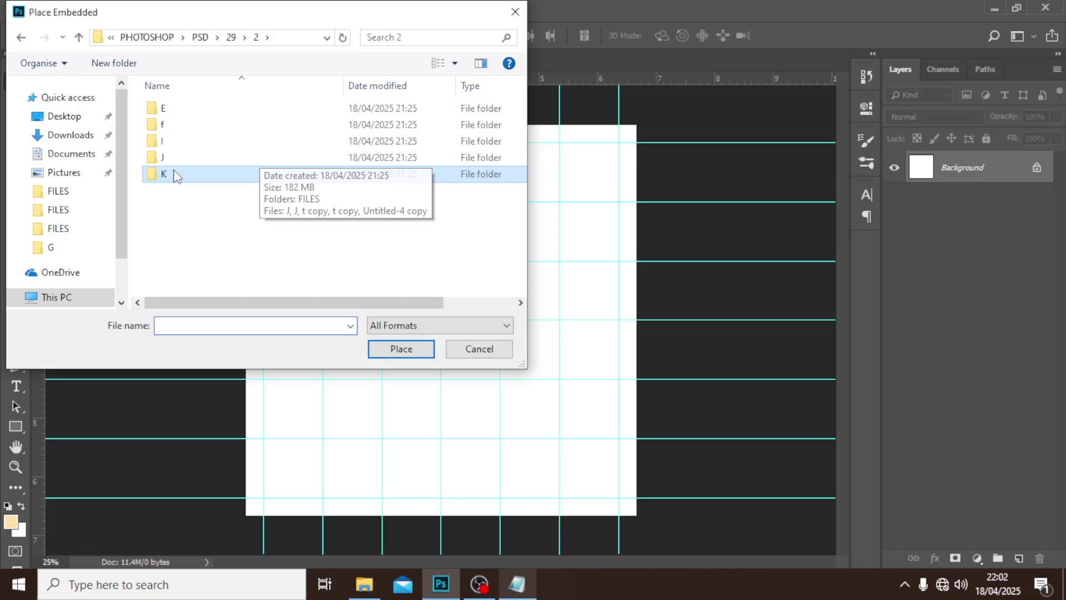
double_click(164, 141)
click(169, 113)
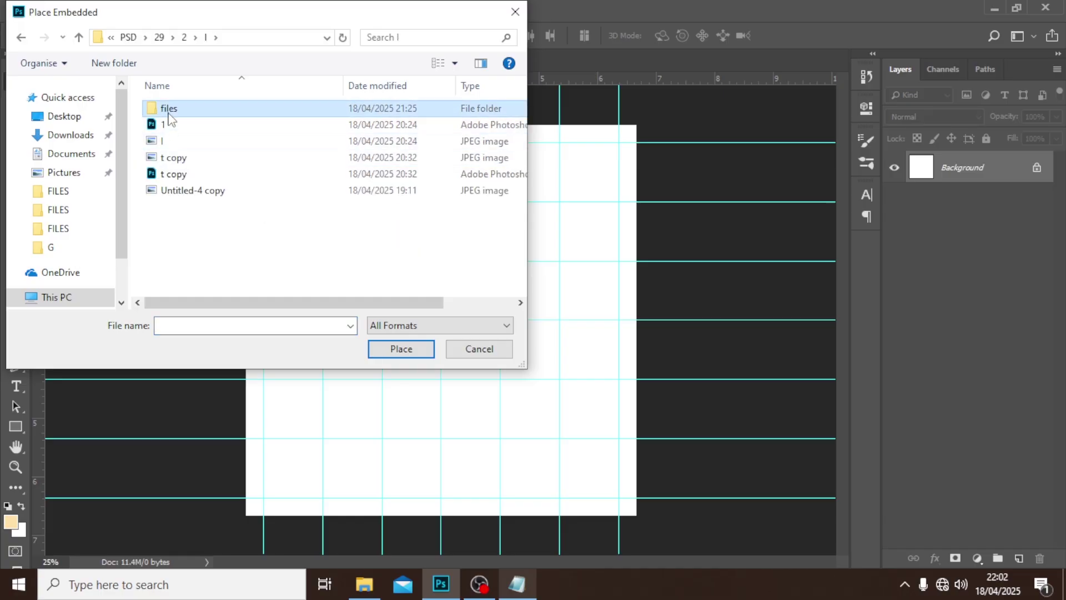
double_click(169, 113)
click(204, 235)
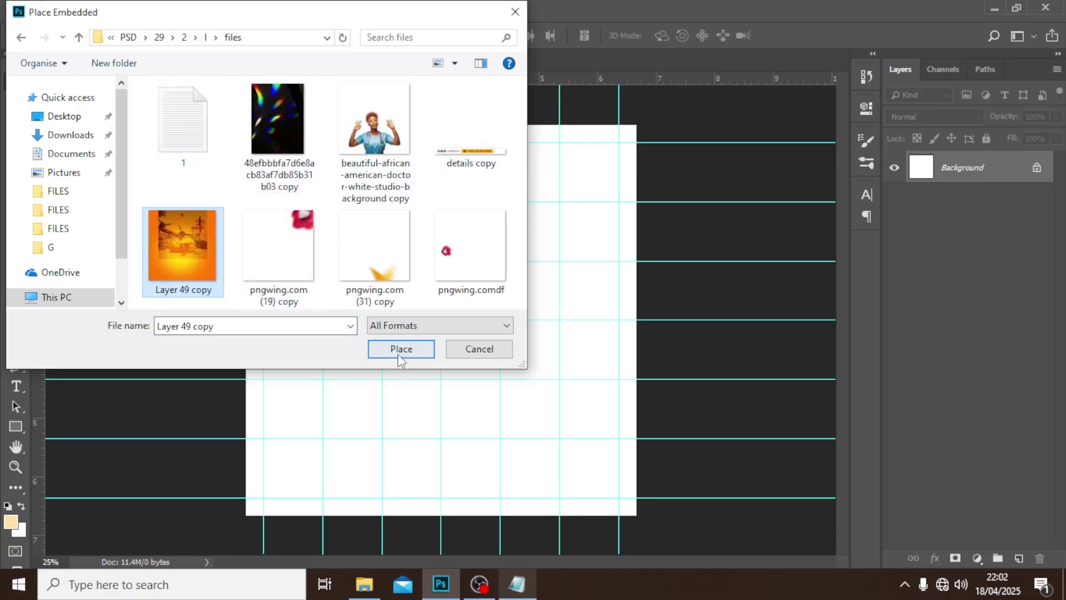
click(399, 349)
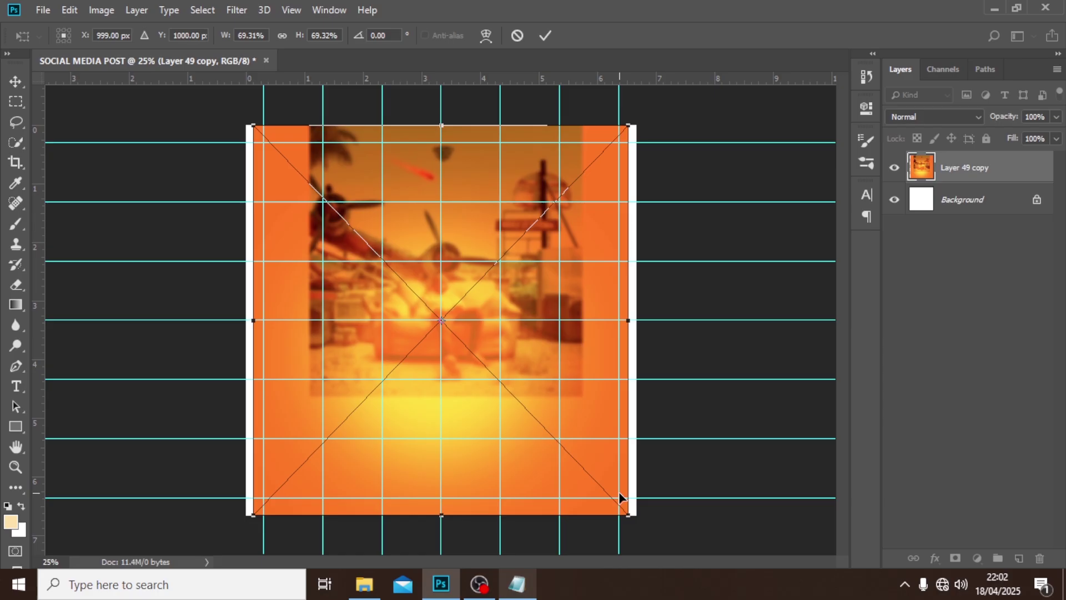
Step: Enlarge and shift the placed orange image so it covers the whole canvas
drag(628, 515, 877, 598)
drag(538, 228, 444, 216)
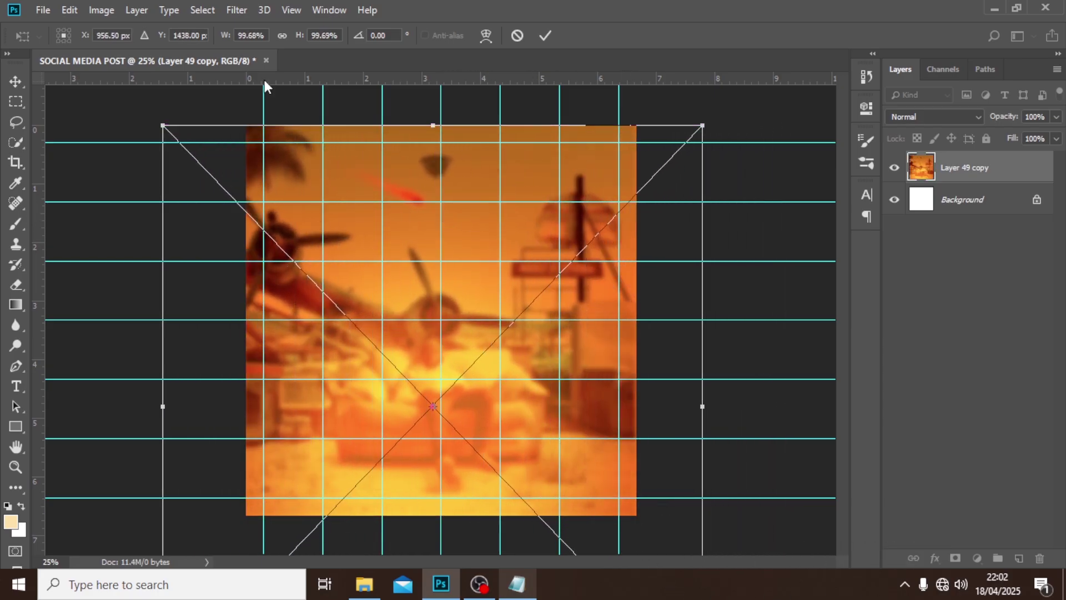
key(Return)
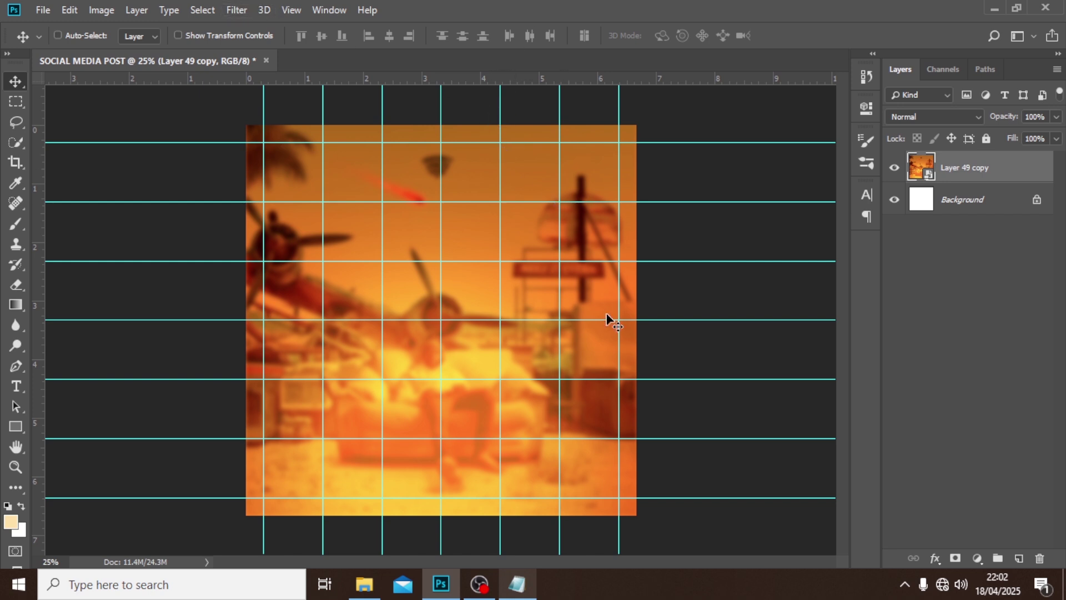
Step: Add a gradient map over the image running from orange F76E00 to light orange FFC590
click(977, 558)
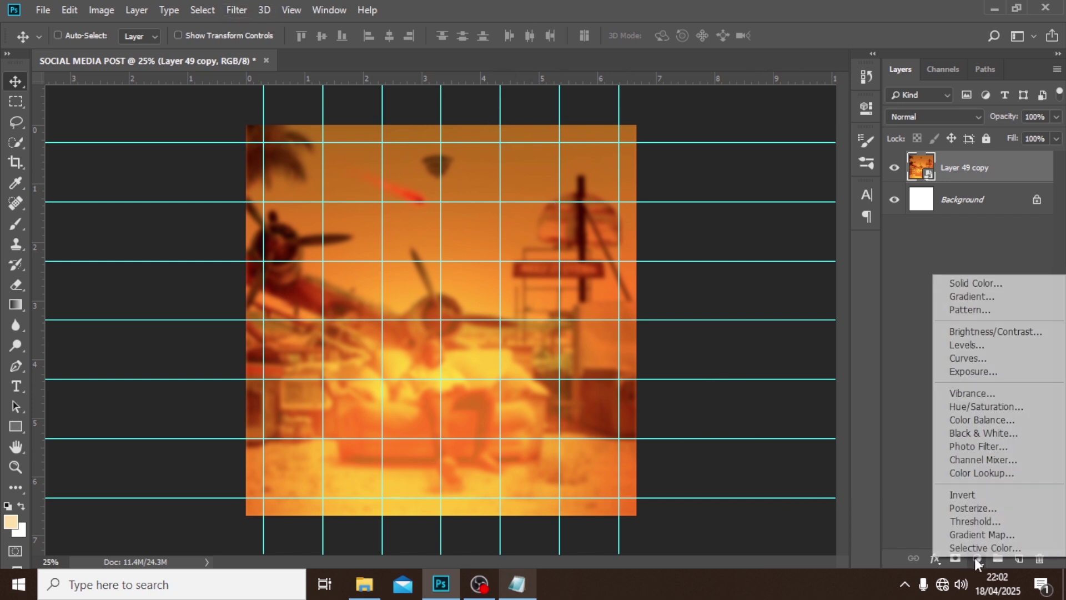
click(978, 535)
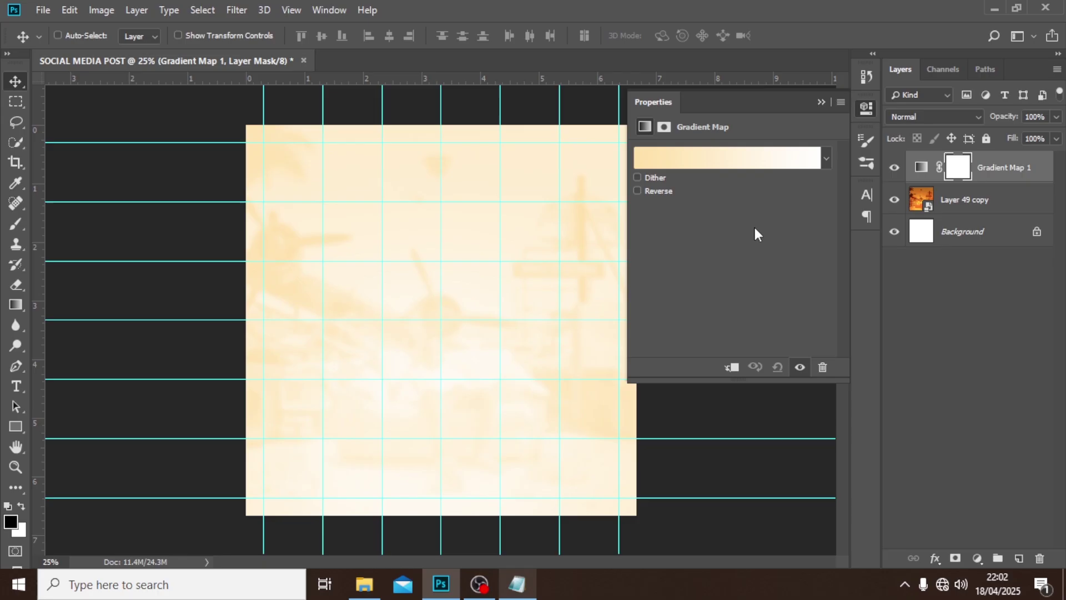
click(761, 157)
double_click(590, 370)
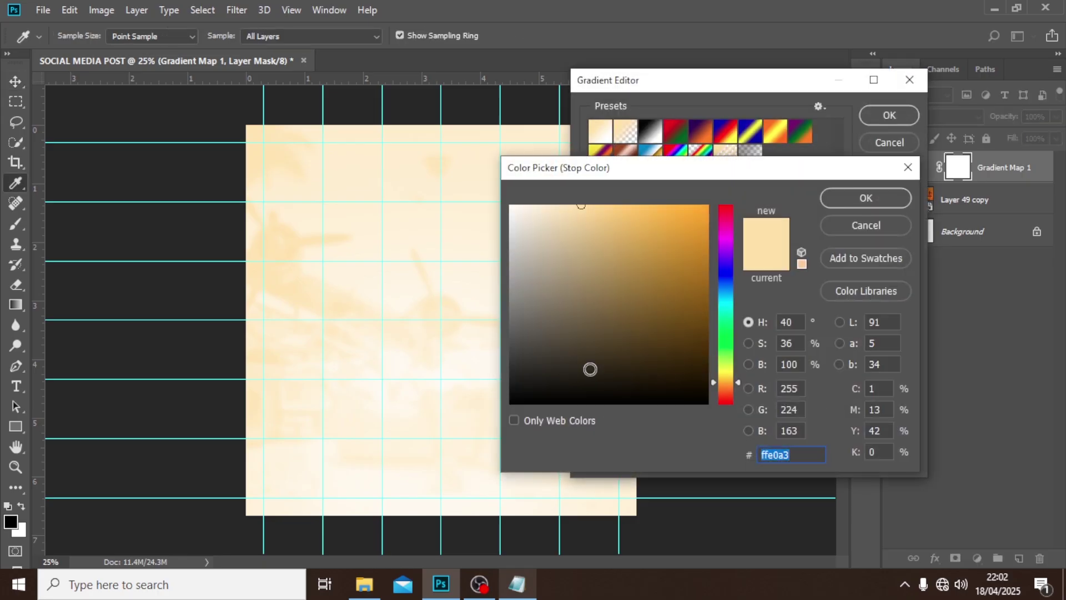
text(F)
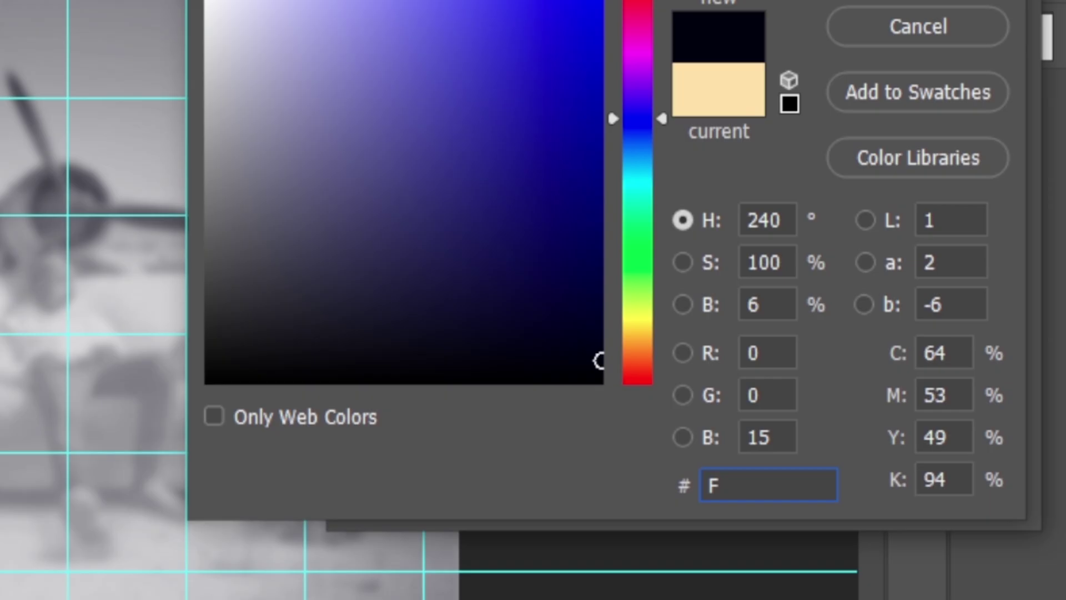
text(76E)
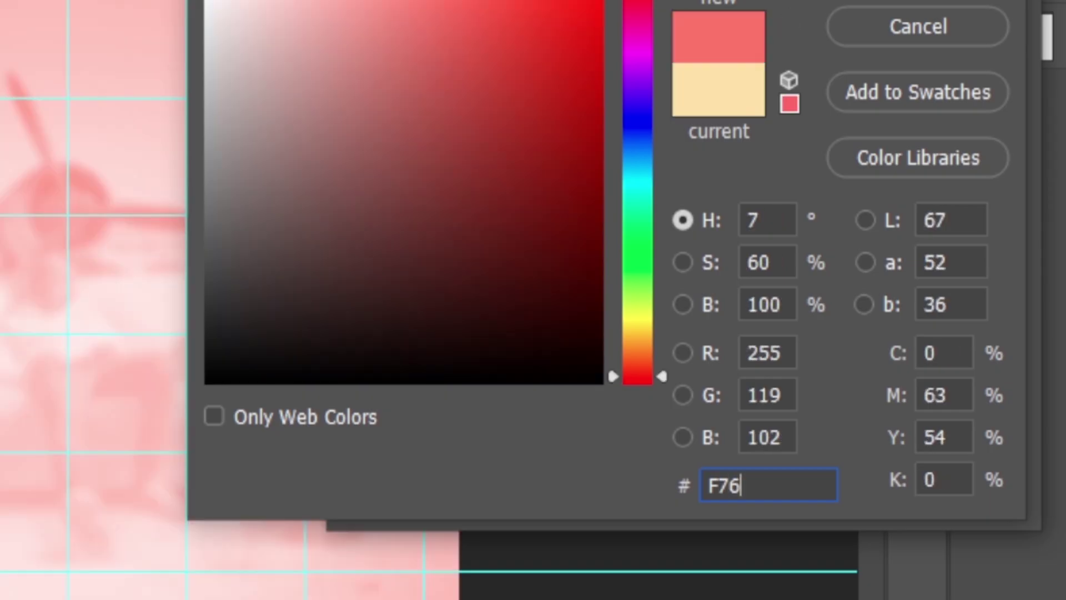
text(00)
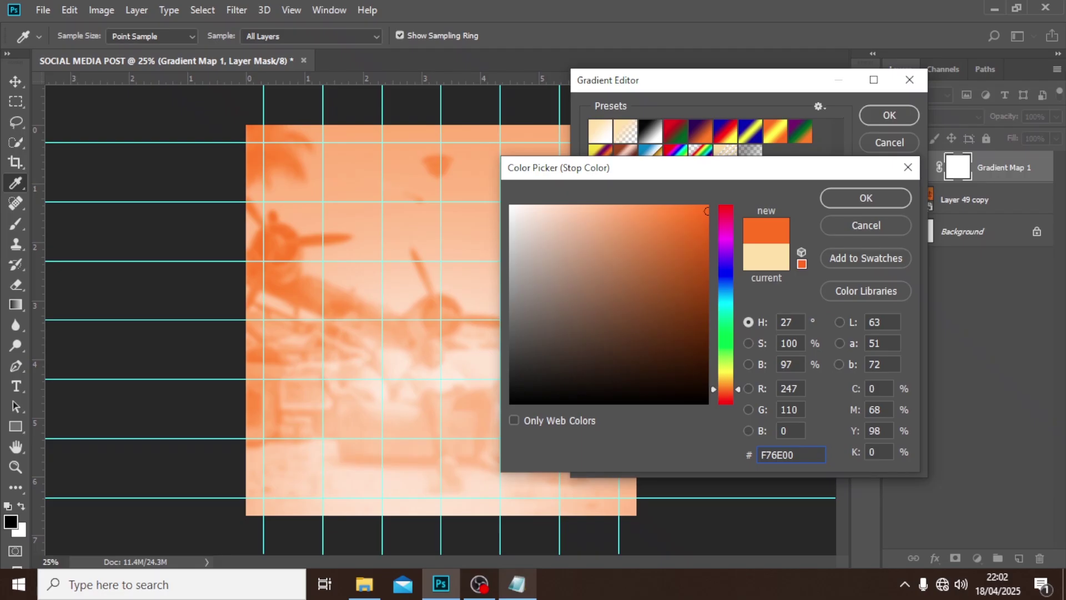
click(840, 202)
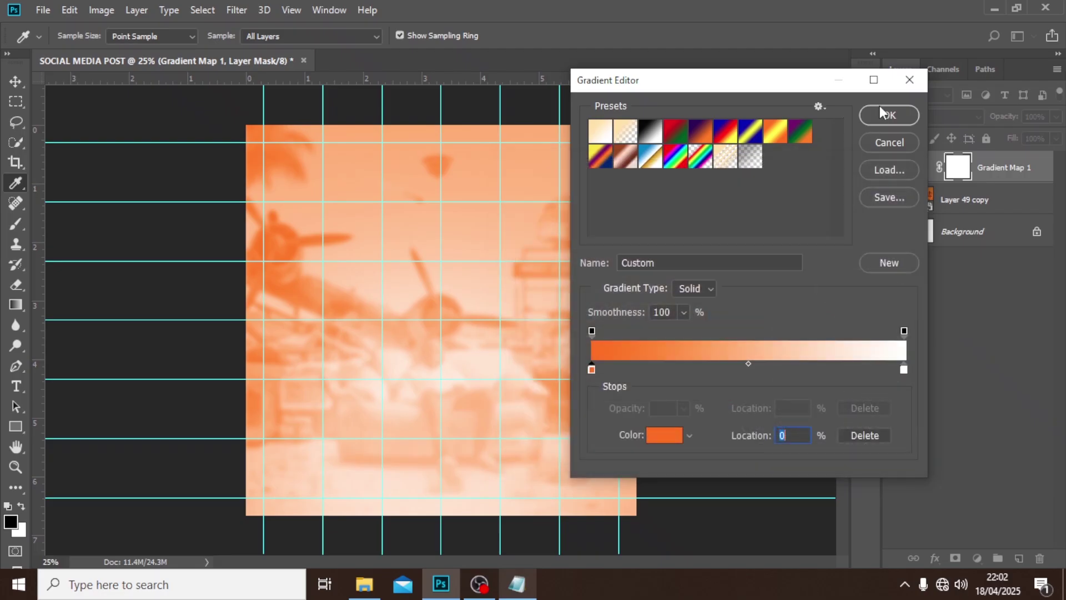
double_click(904, 370)
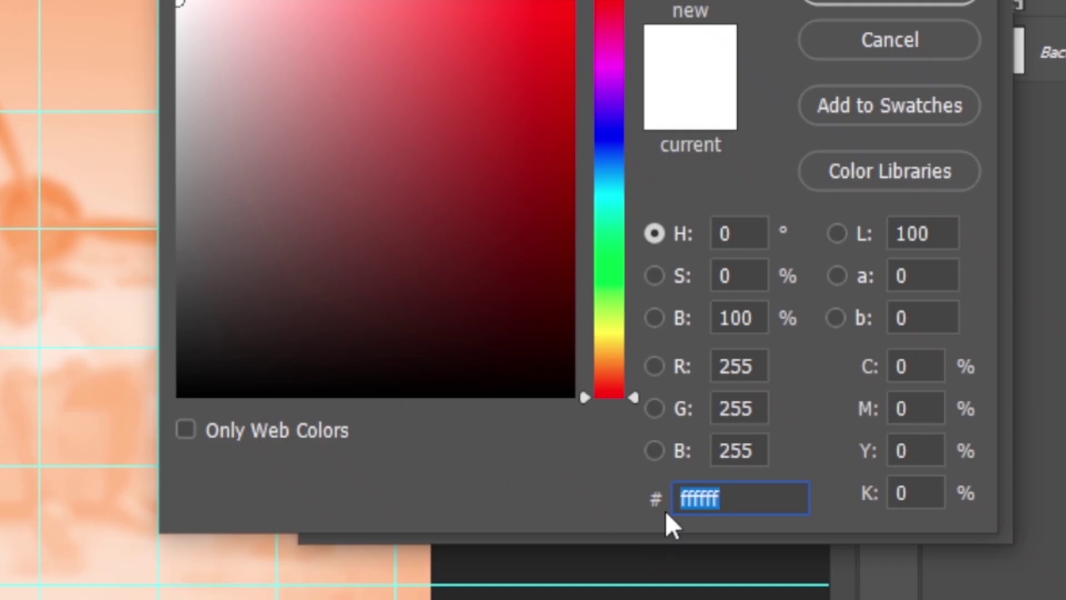
text(F)
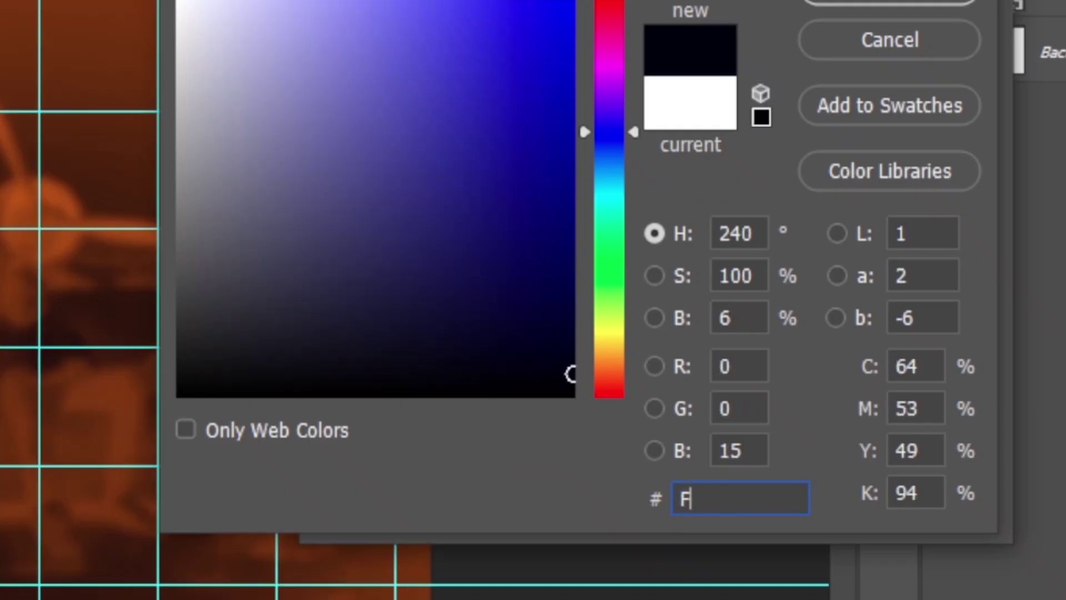
text(FC5)
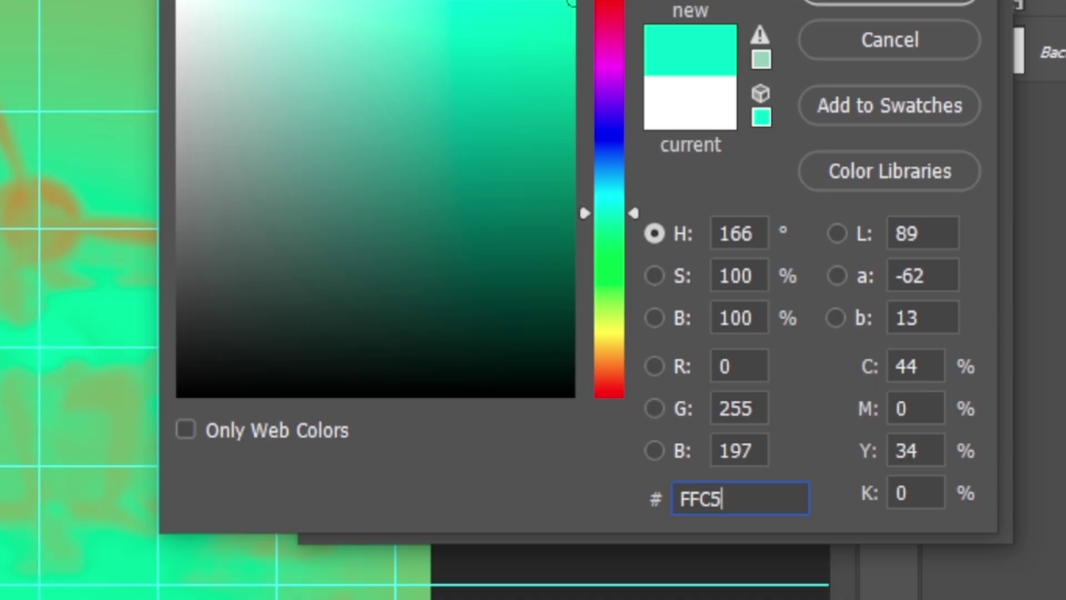
text(90)
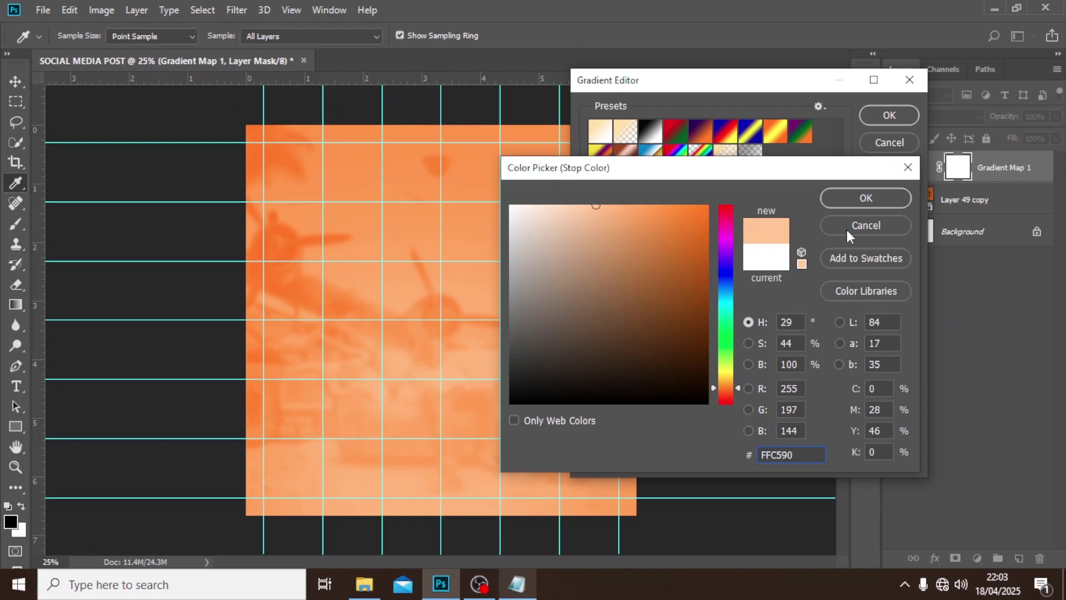
click(888, 2)
click(888, 115)
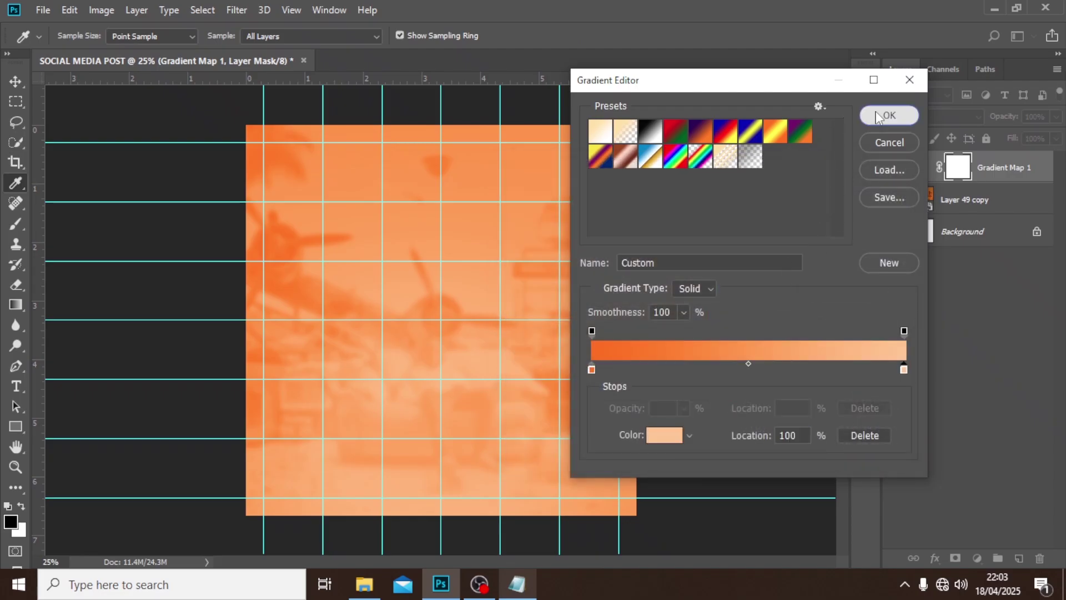
Step: Group the gradient map and image layers into a group named BG
shift+click(954, 211)
key(ctrl+g)
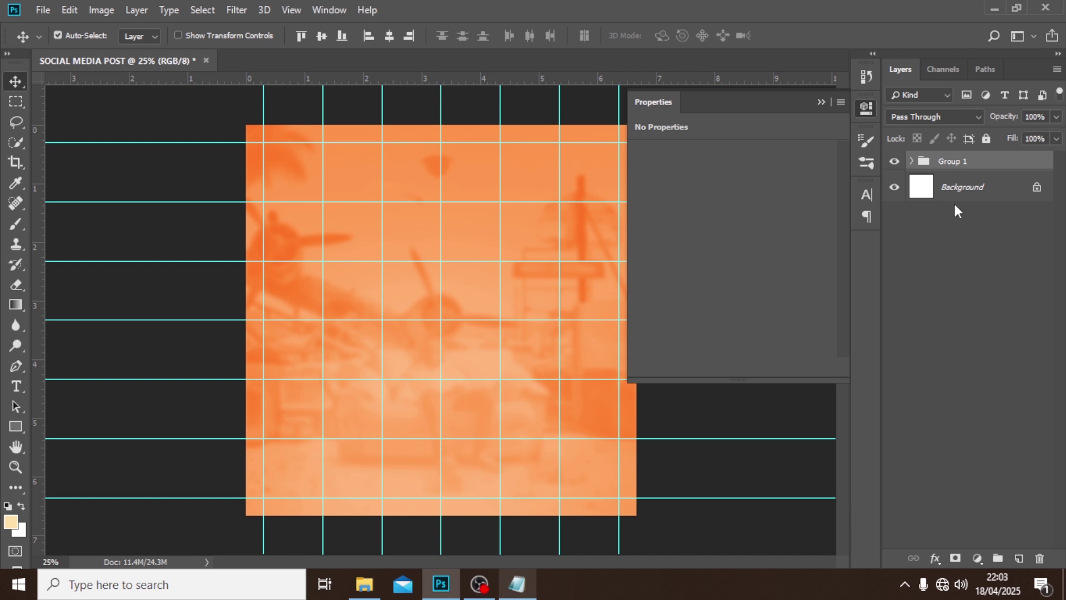
double_click(947, 161)
text(BG)
key(Return)
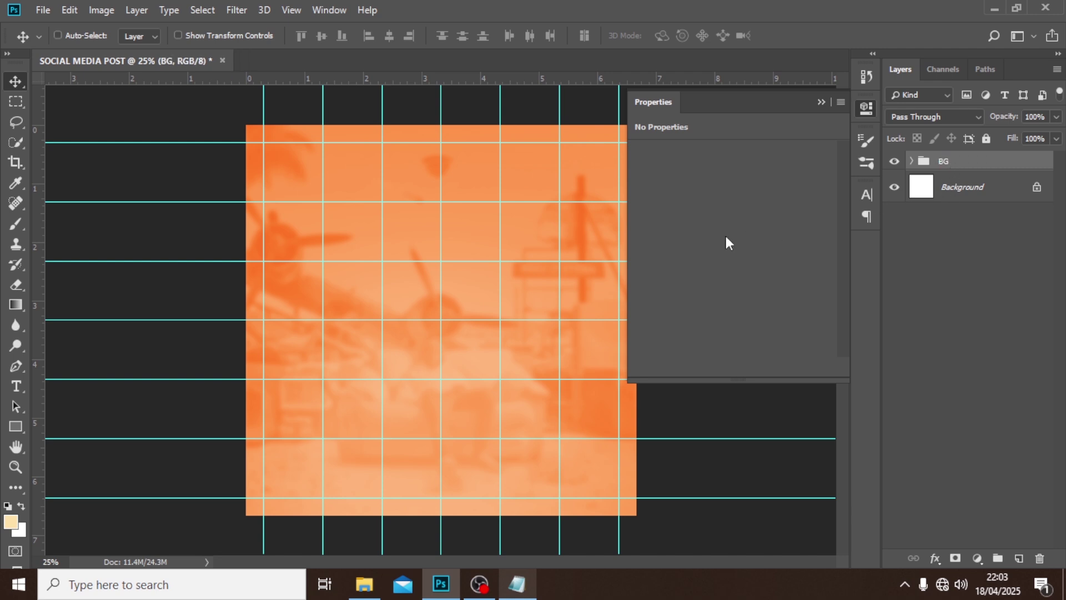
Step: Add a text layer with the word 'mONTH' copied from the notes
key(t)
click(369, 248)
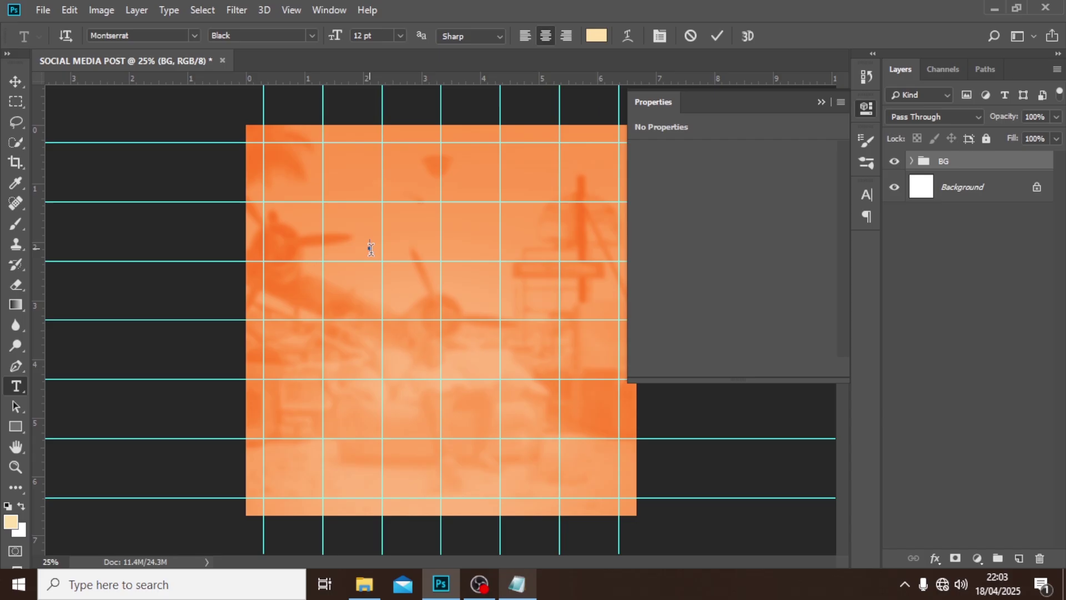
click(527, 593)
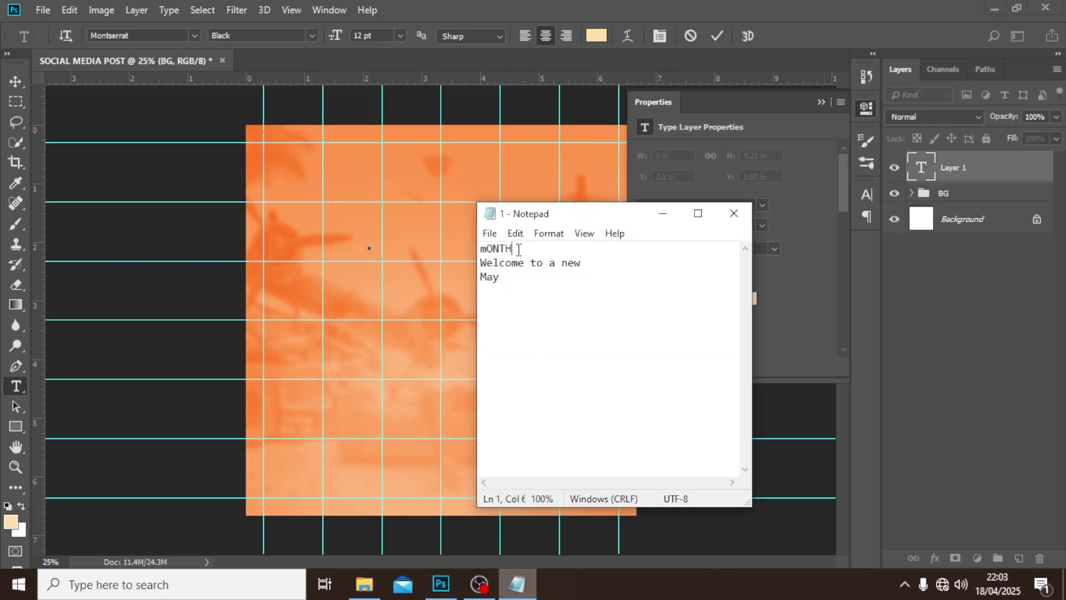
drag(518, 250, 468, 249)
key(ctrl+c)
key(alt+Tab)
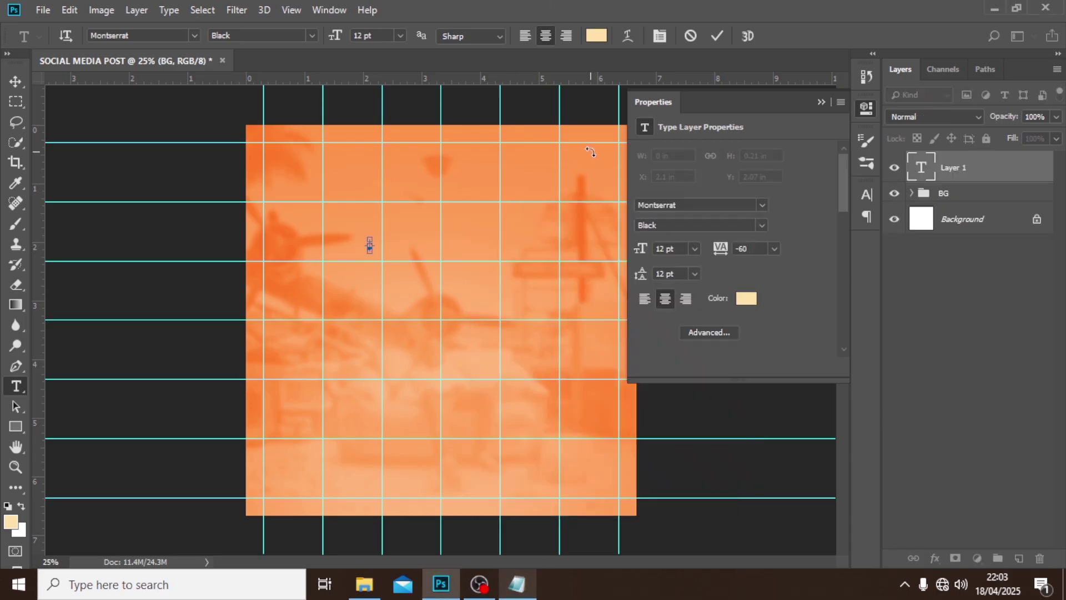
key(ctrl+v)
click(937, 176)
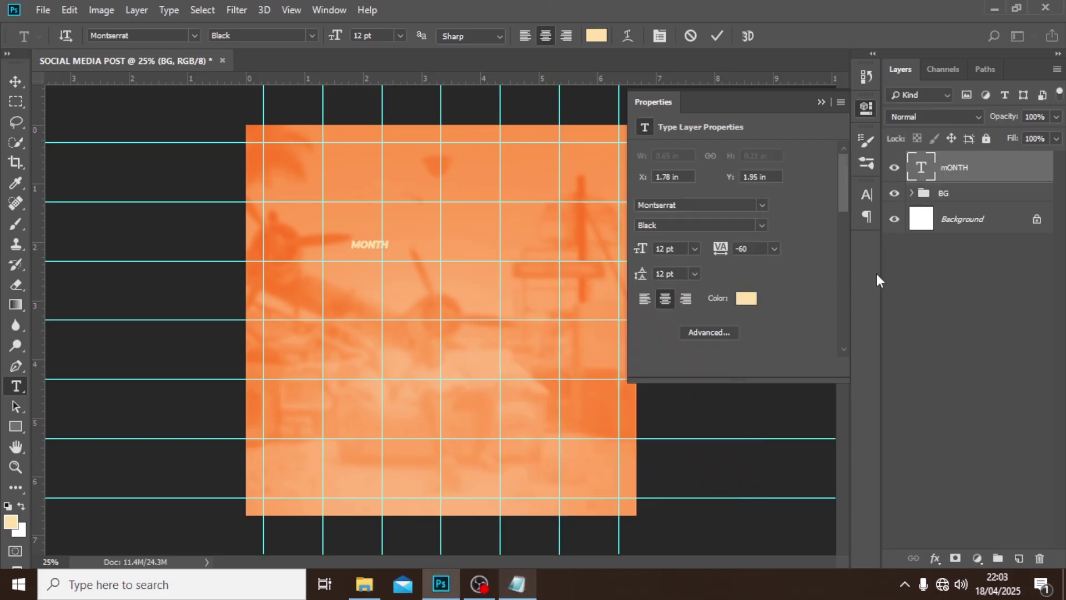
Step: Set the headline font to Steelfish and its colour to white
click(866, 194)
click(744, 213)
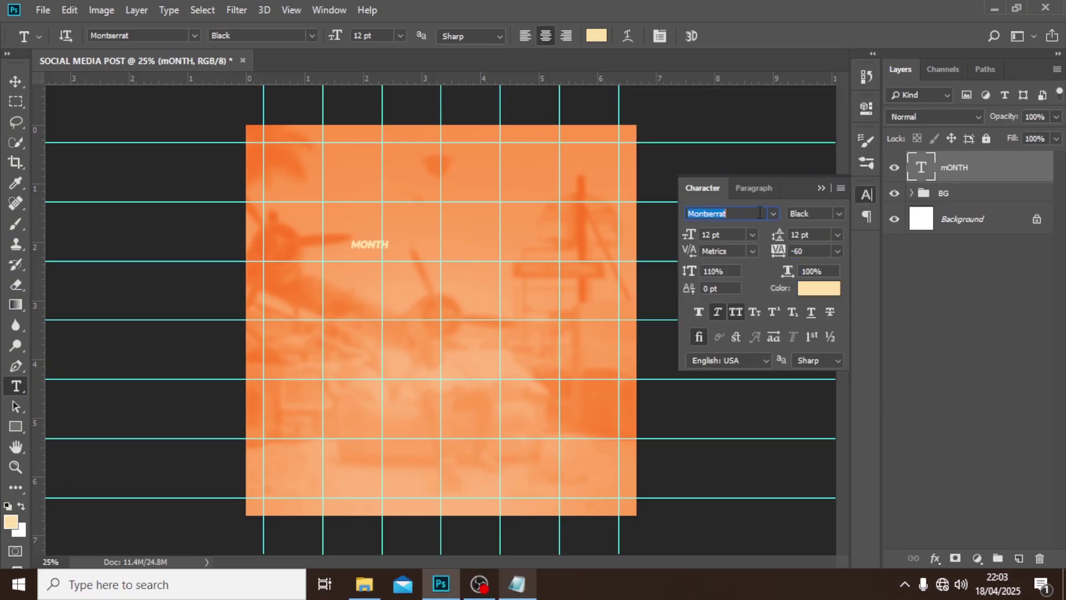
text(STEE)
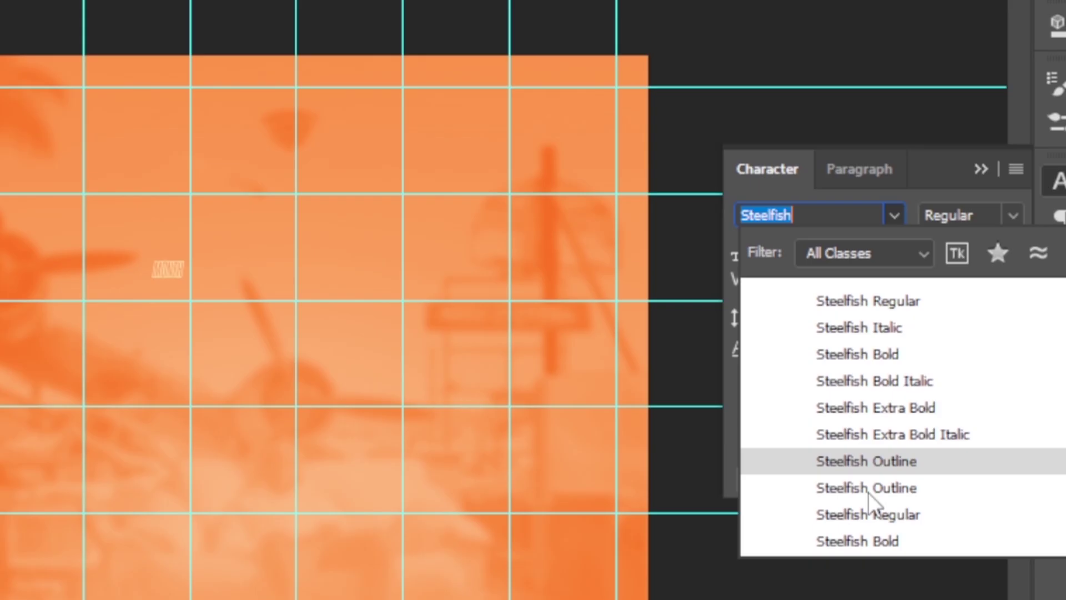
click(860, 543)
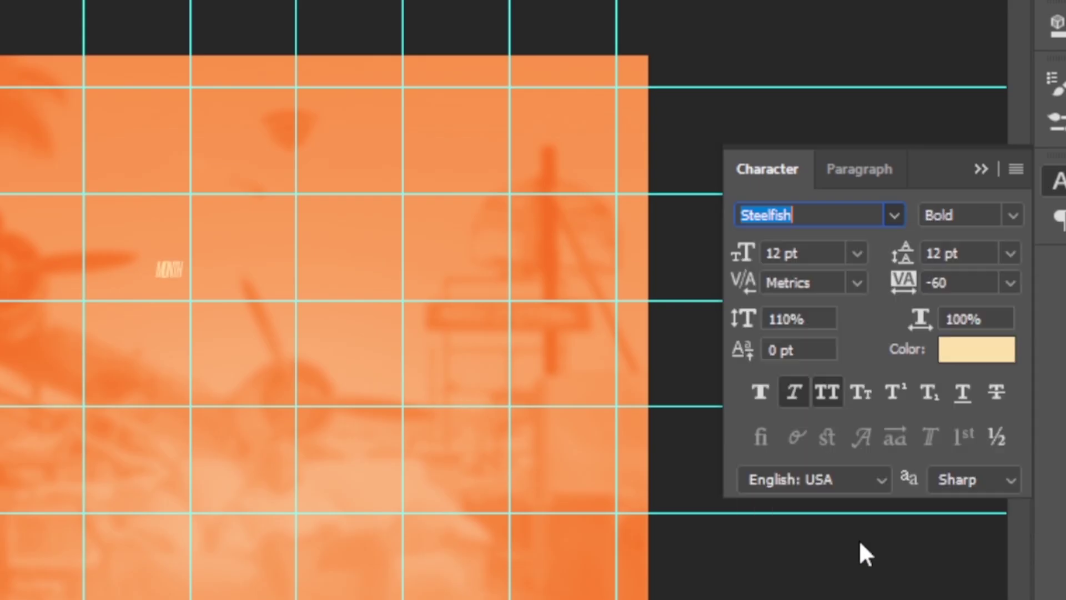
click(994, 359)
drag(635, 288, 407, 181)
key(Return)
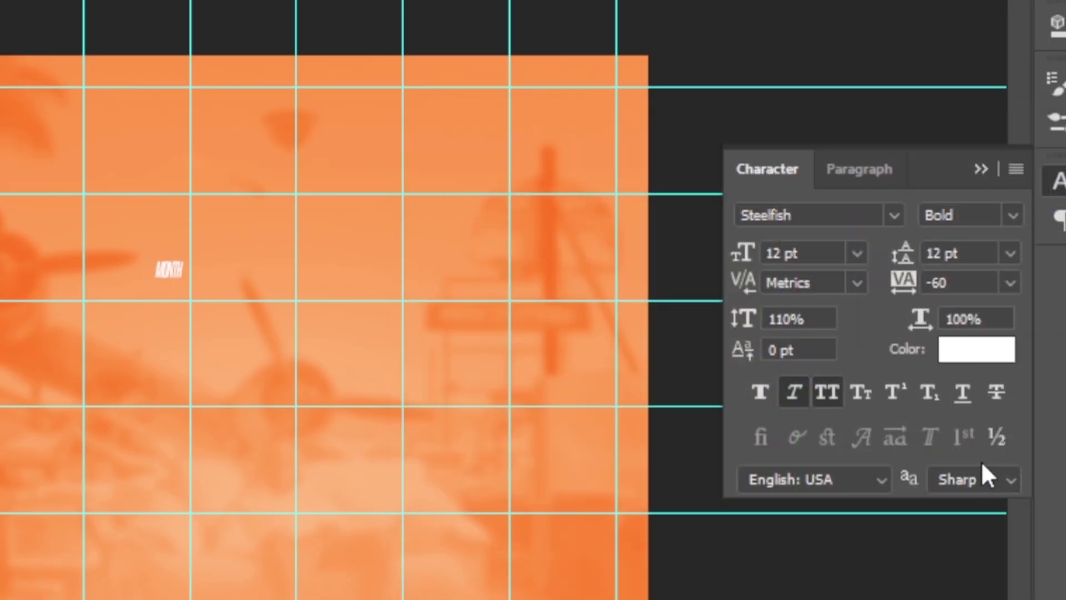
Step: Make the headline 210 pt Extra Bold, upright, with -20 tracking
click(821, 257)
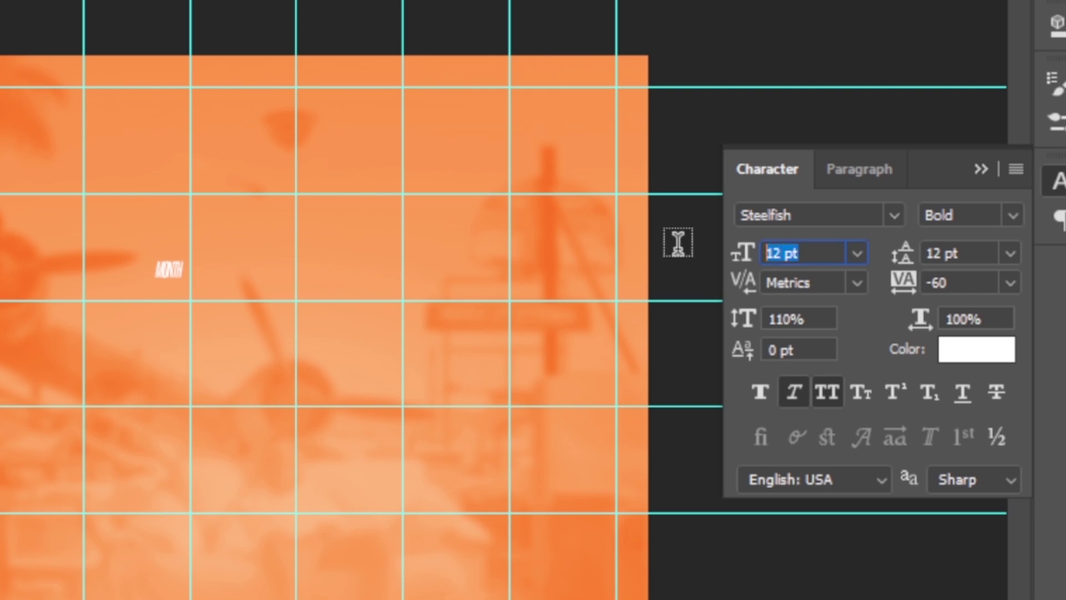
text(210)
key(Return)
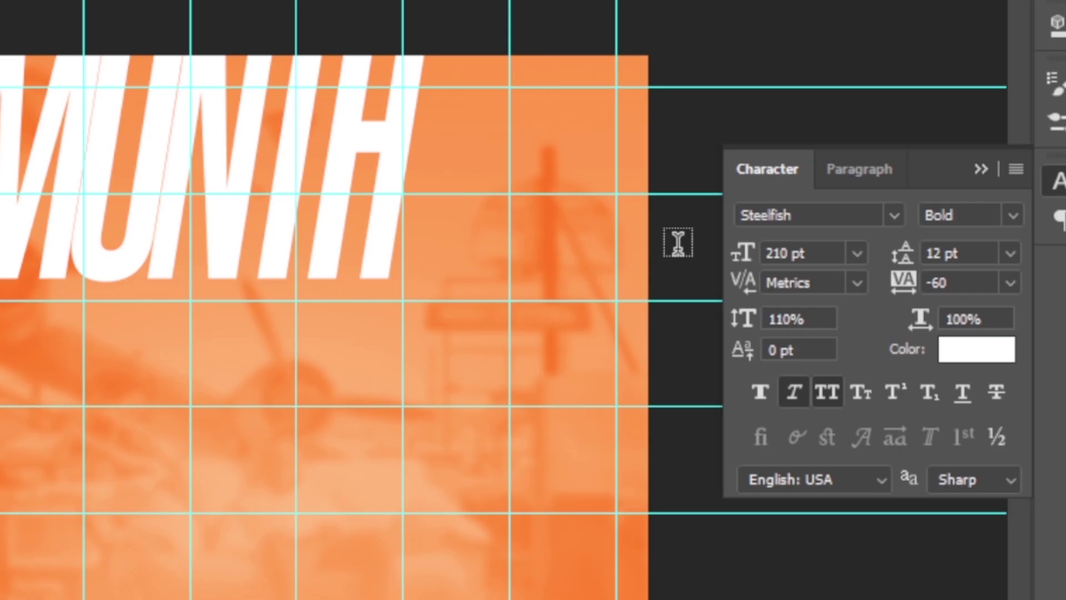
click(1012, 215)
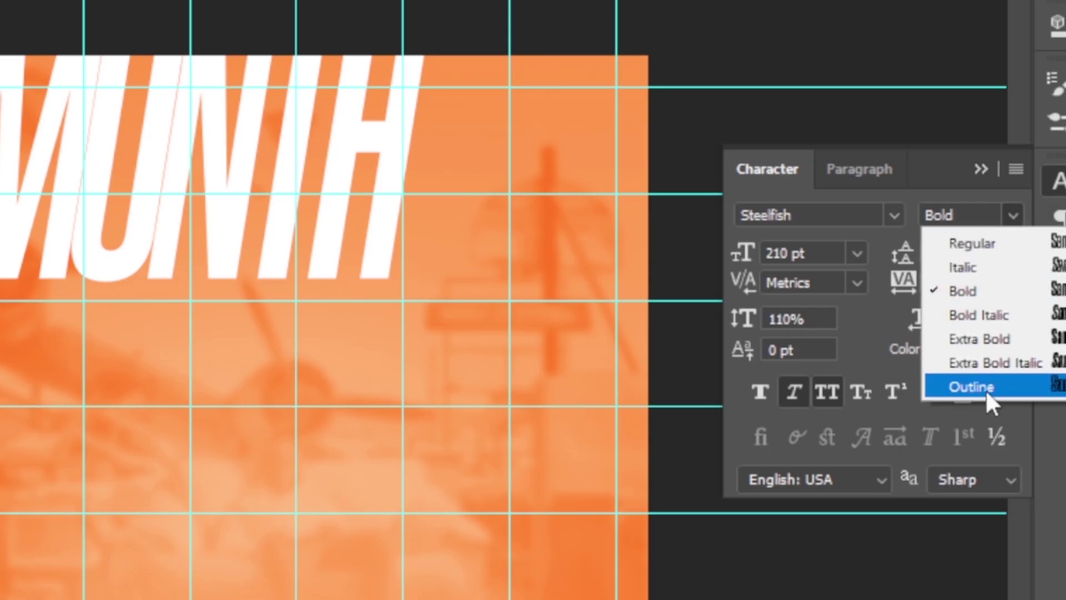
click(981, 340)
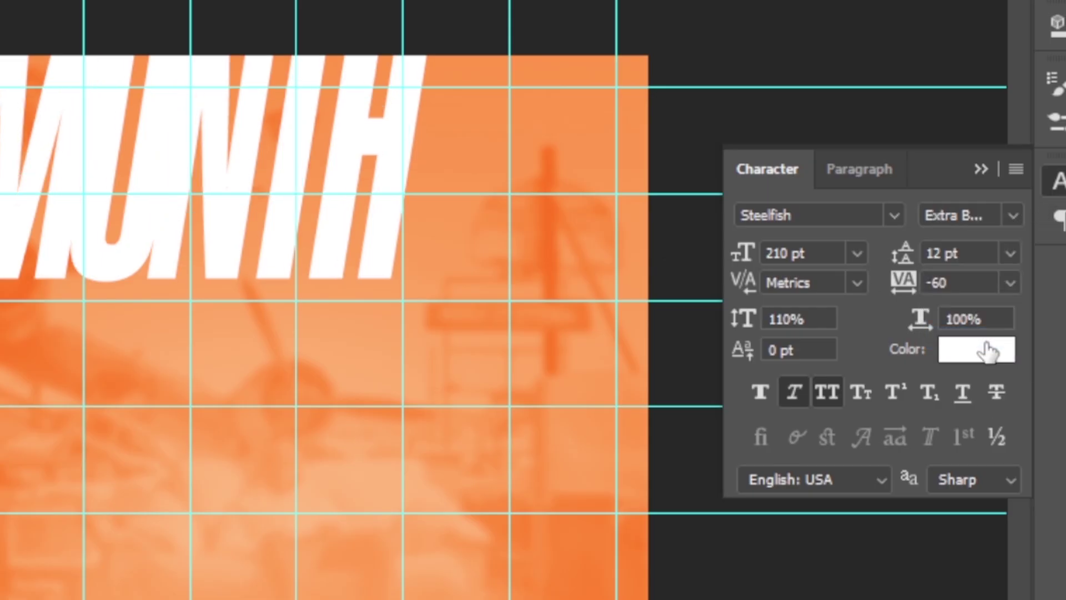
click(791, 392)
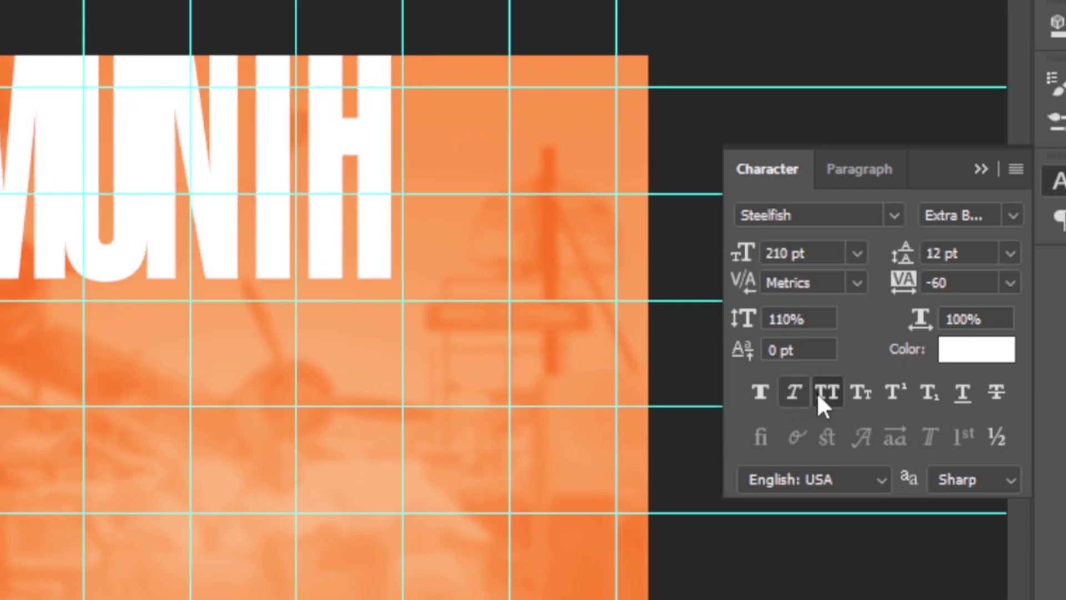
click(976, 276)
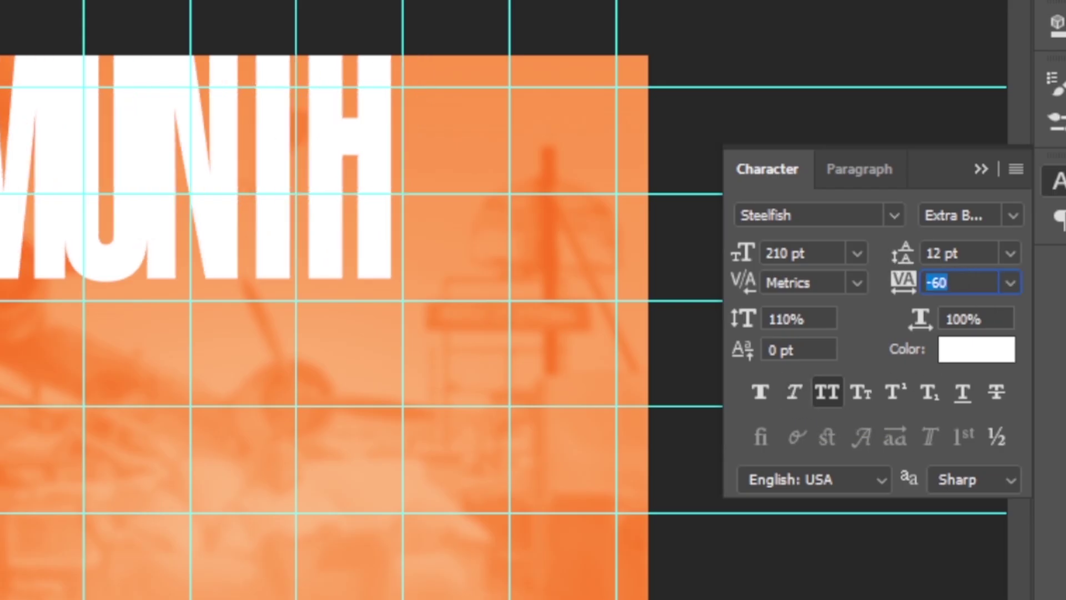
text(-20)
key(Return)
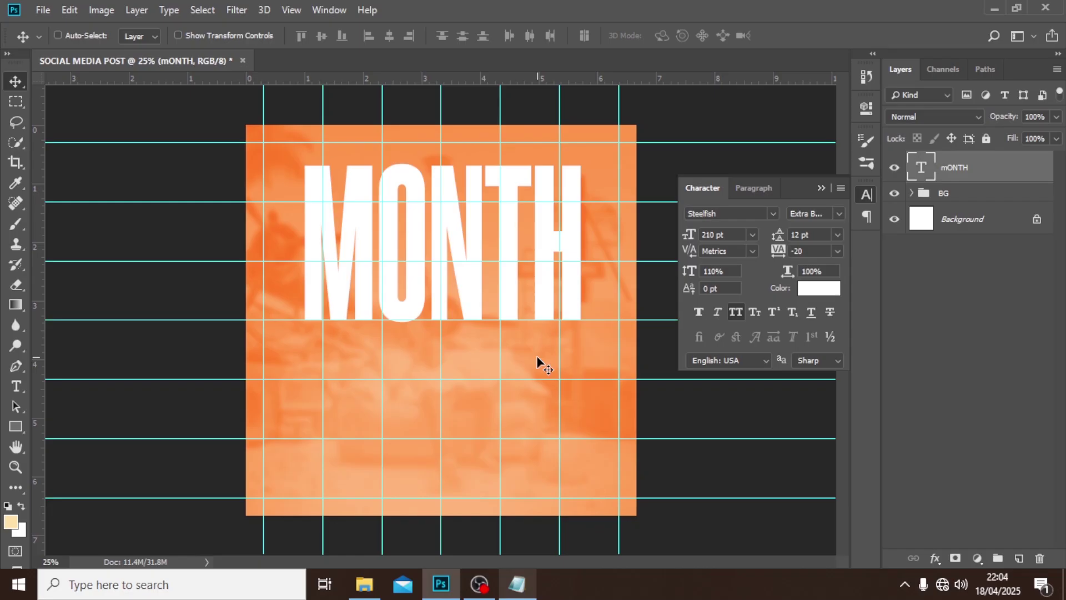
Step: Put the MONTH text layer in a group named MONTH, then reselect the text layer
click(963, 174)
key(ctrl+g)
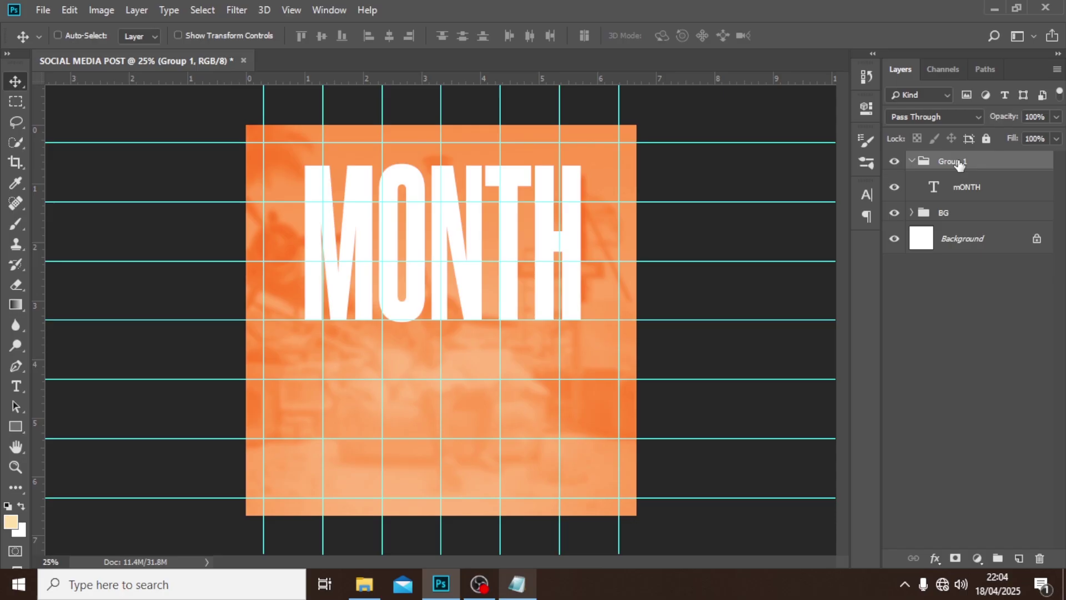
double_click(959, 161)
text(MONTH)
key(Return)
click(954, 193)
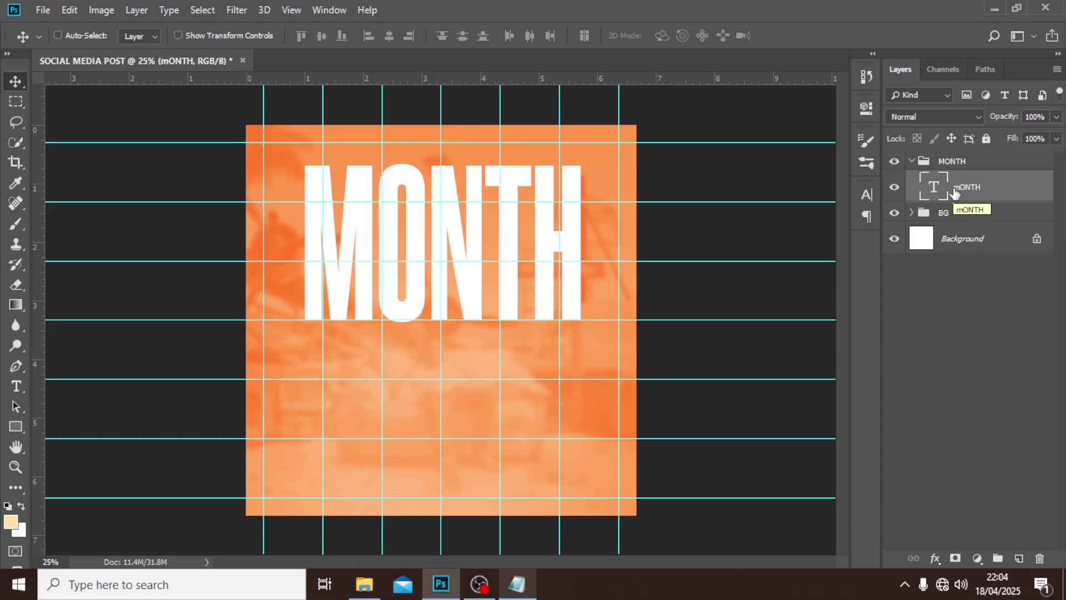
key(t)
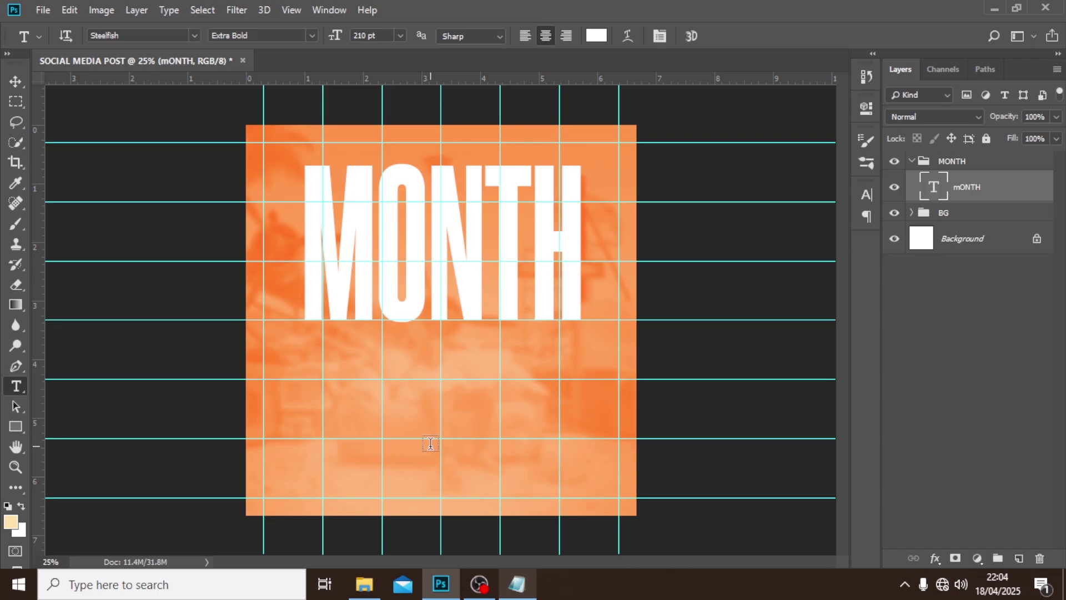
Step: Add a text layer with 'Welcome to a new' pasted from the notes
click(448, 408)
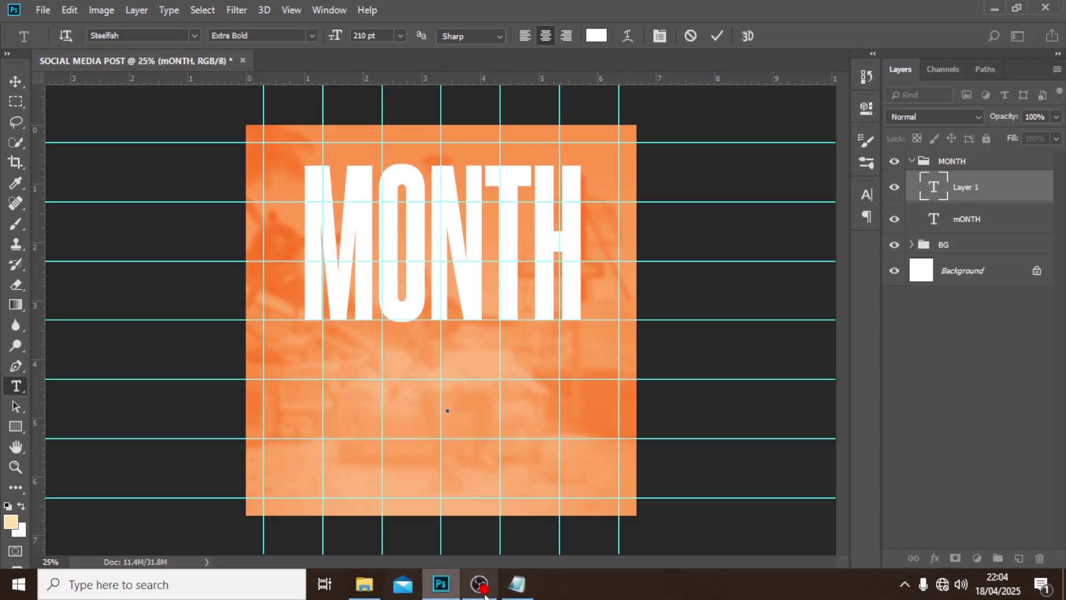
click(516, 583)
drag(592, 263, 467, 263)
key(ctrl+c)
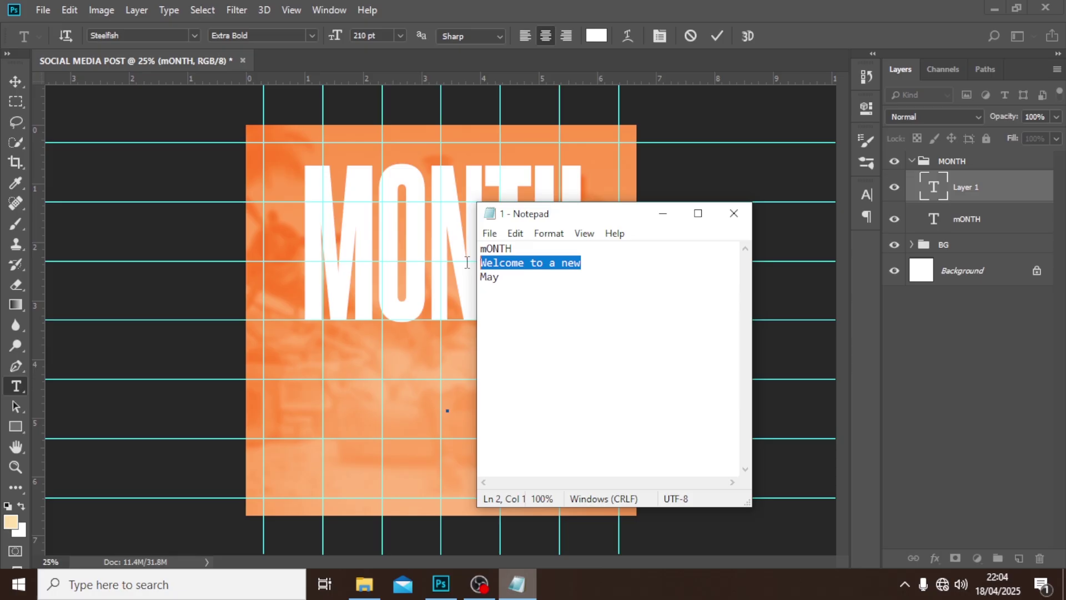
click(758, 6)
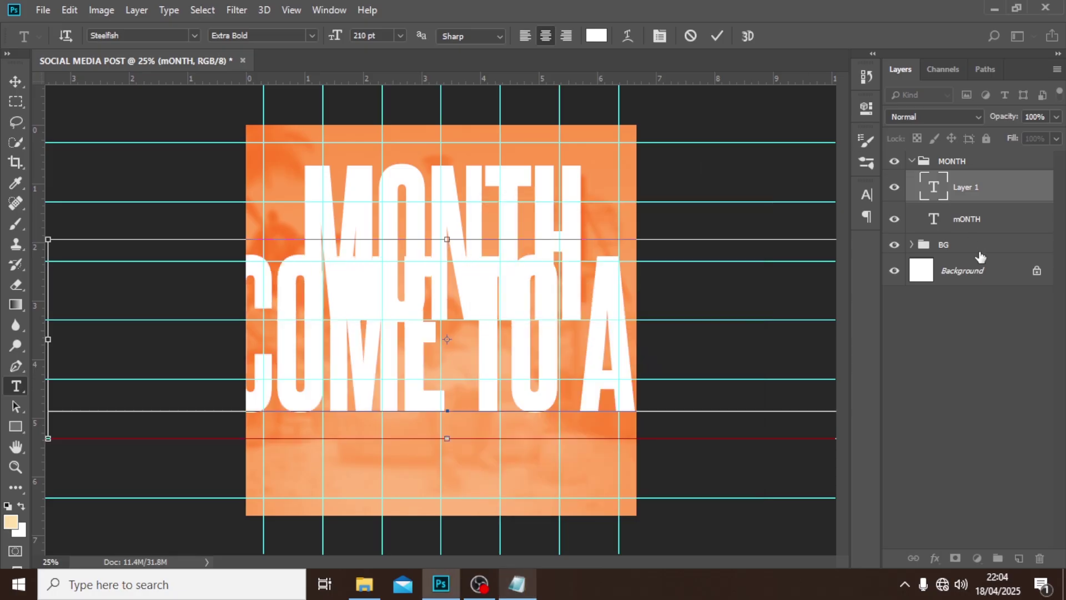
key(ctrl+v)
click(978, 192)
Step: Set the welcome line to Montserrat 14 pt and move it above MONTH
click(865, 194)
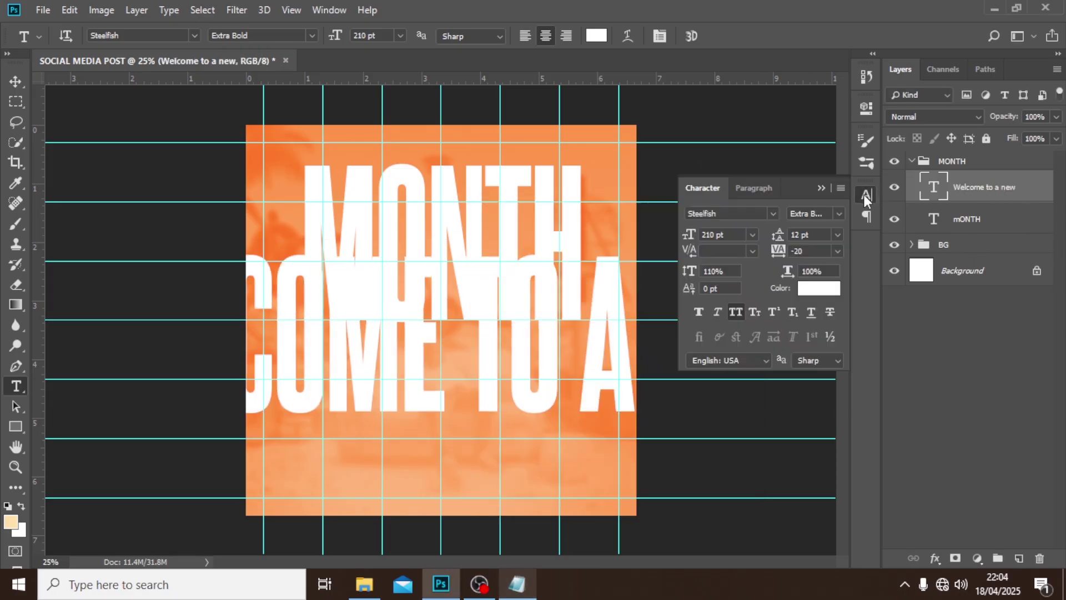
click(768, 210)
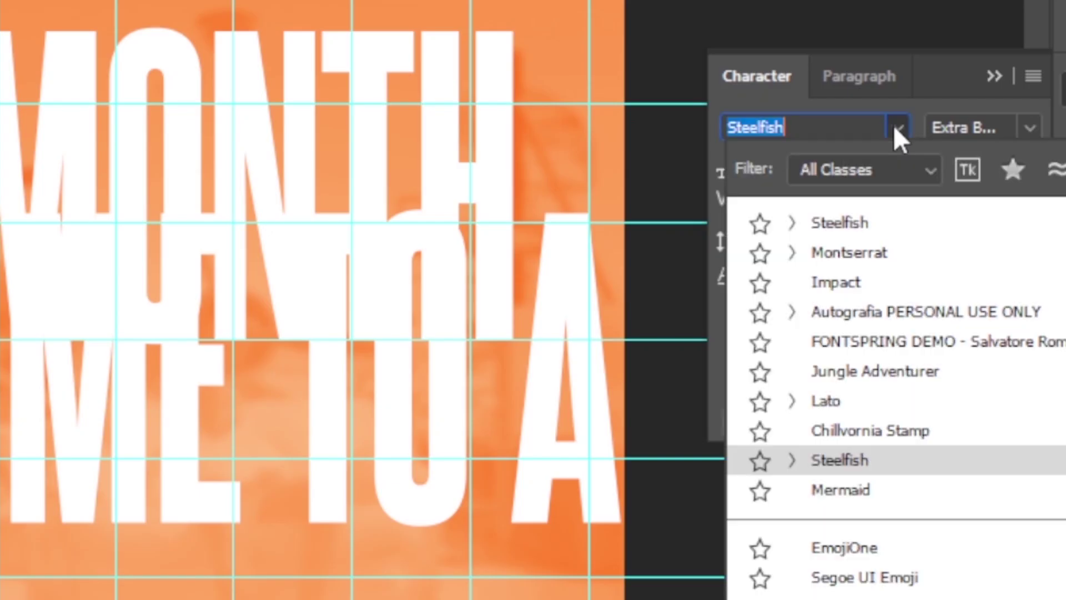
click(851, 252)
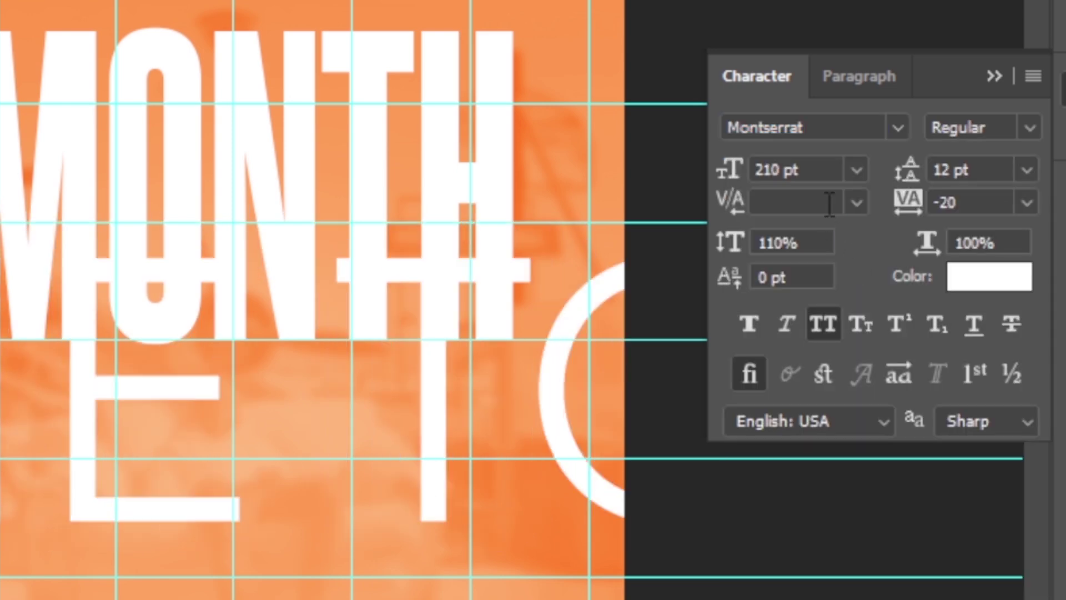
drag(814, 168, 720, 169)
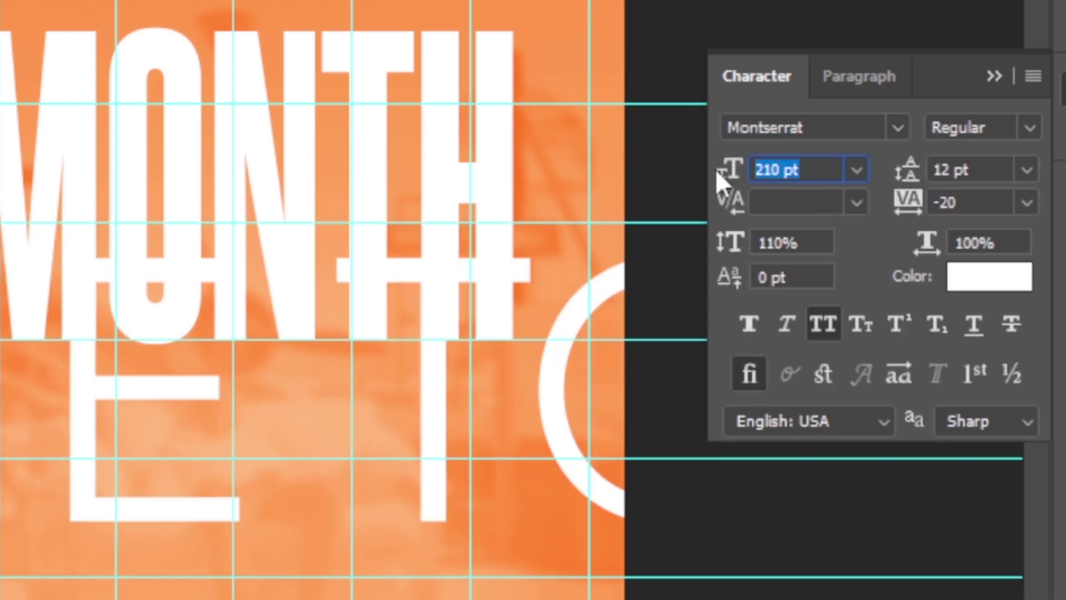
text(14)
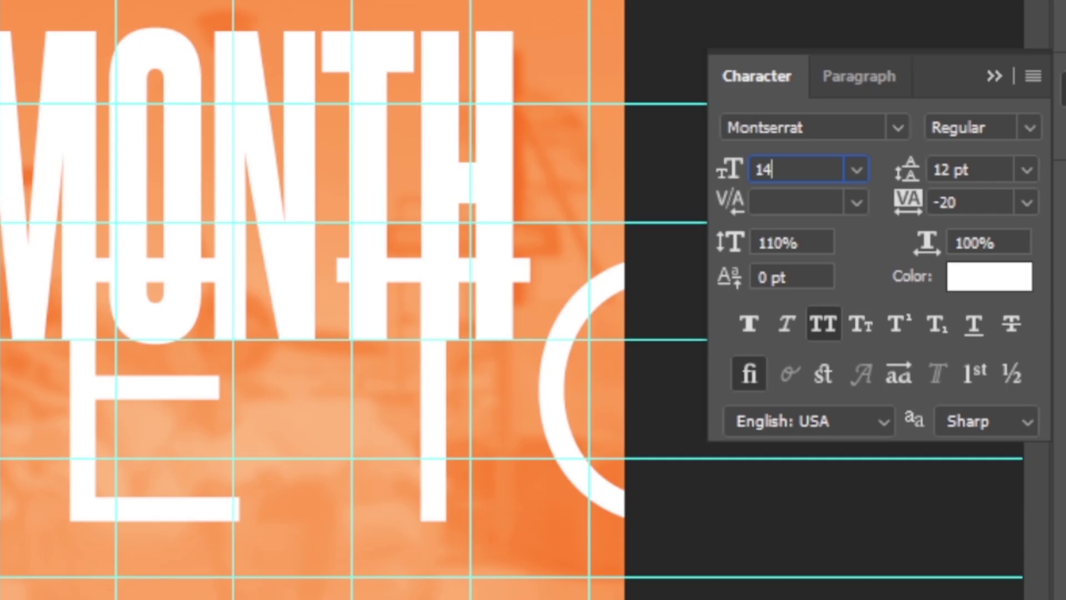
key(Return)
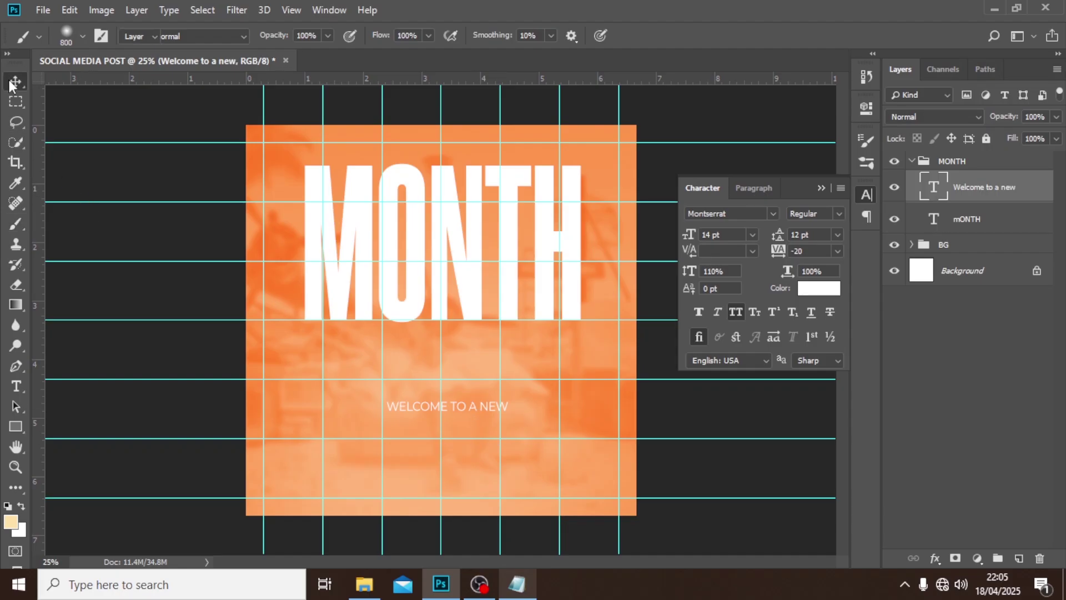
click(15, 82)
drag(461, 416, 459, 171)
key(Up)
key(Up)
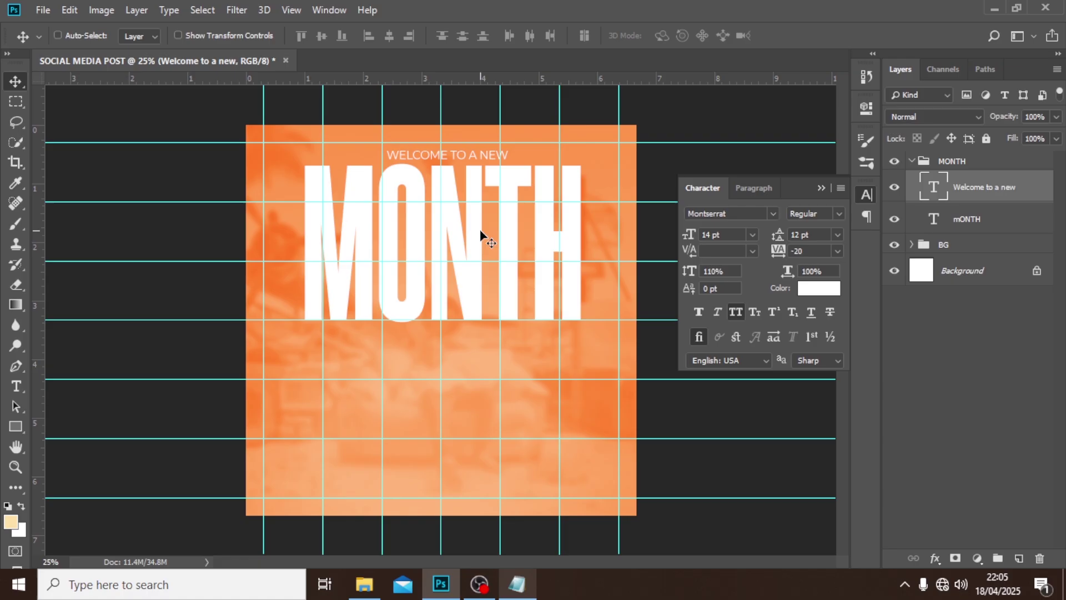
Step: Make the welcome line Bold, black, with 200 letter tracking
click(837, 215)
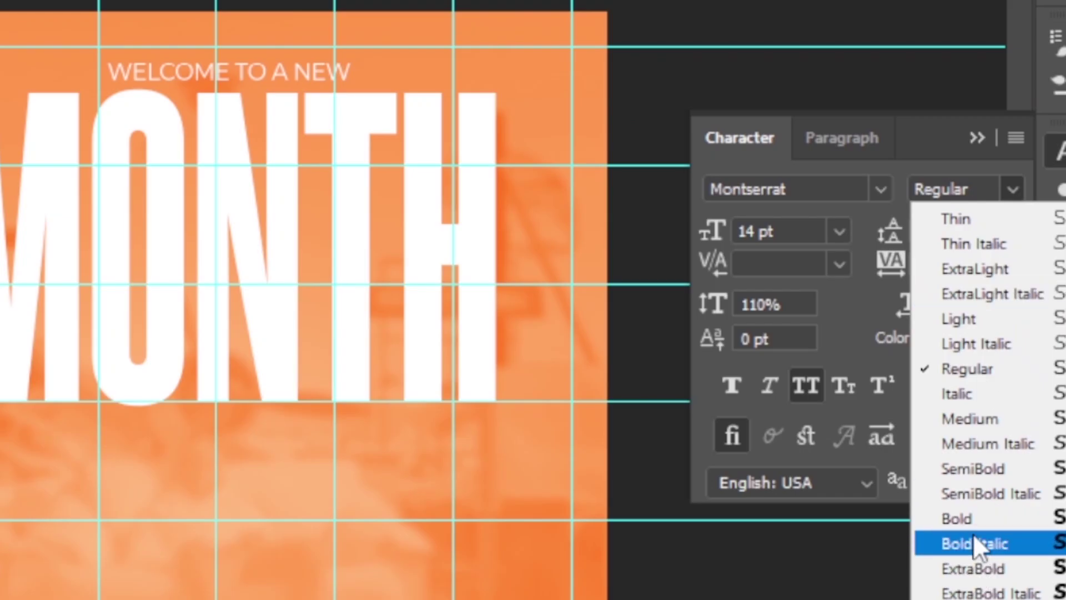
click(973, 519)
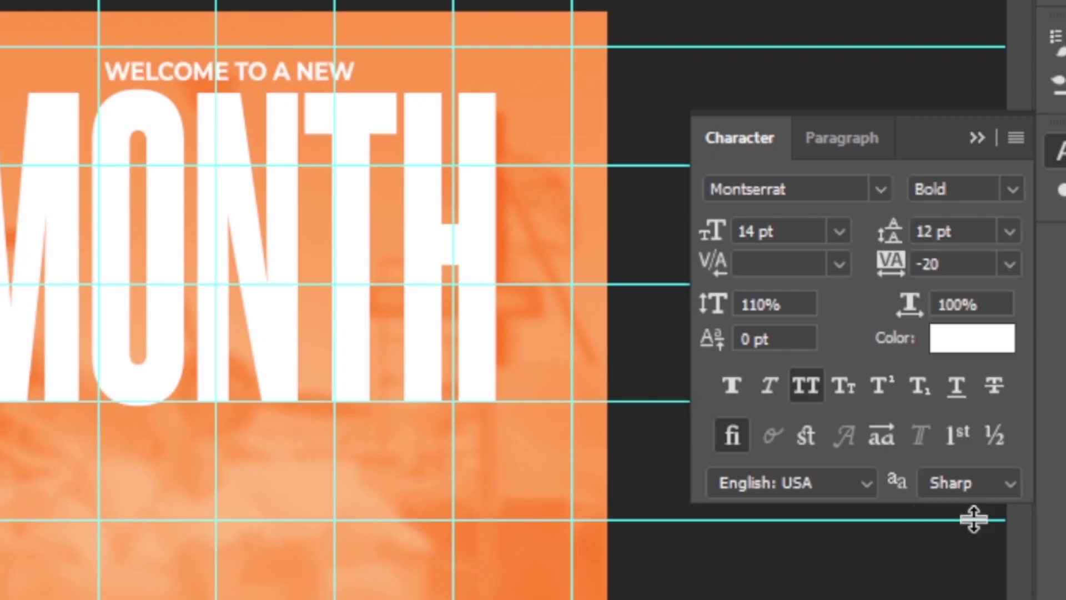
click(943, 263)
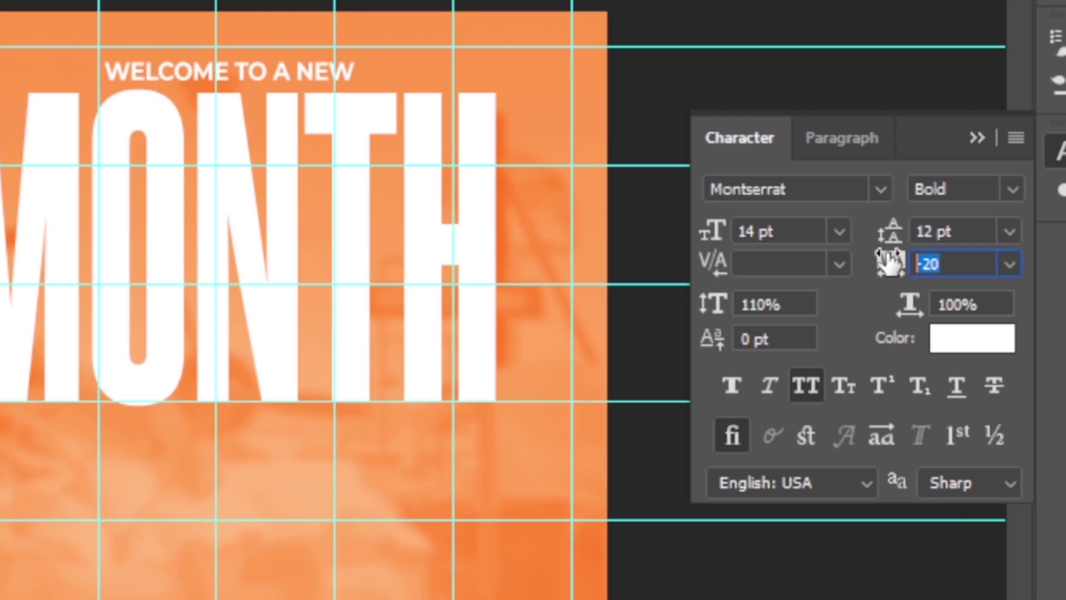
text(200)
key(Return)
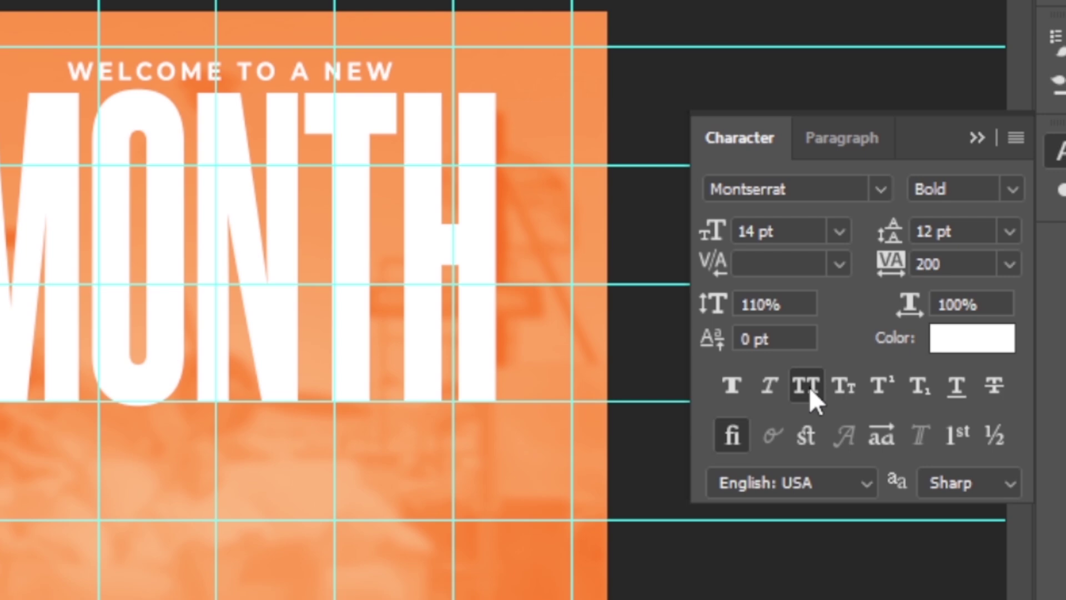
click(966, 338)
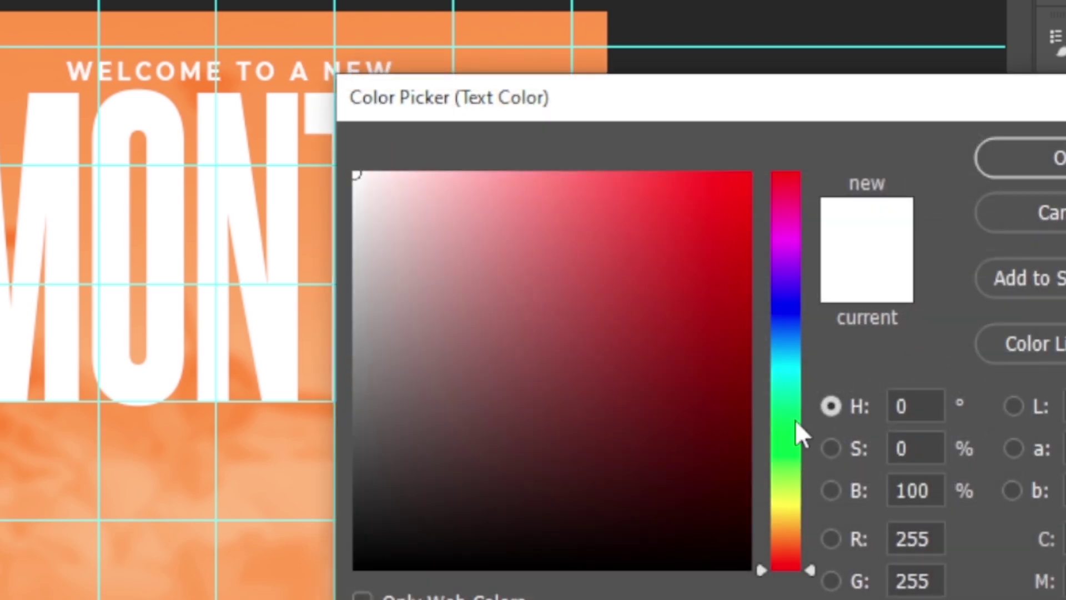
click(476, 514)
drag(476, 514, 255, 592)
key(Return)
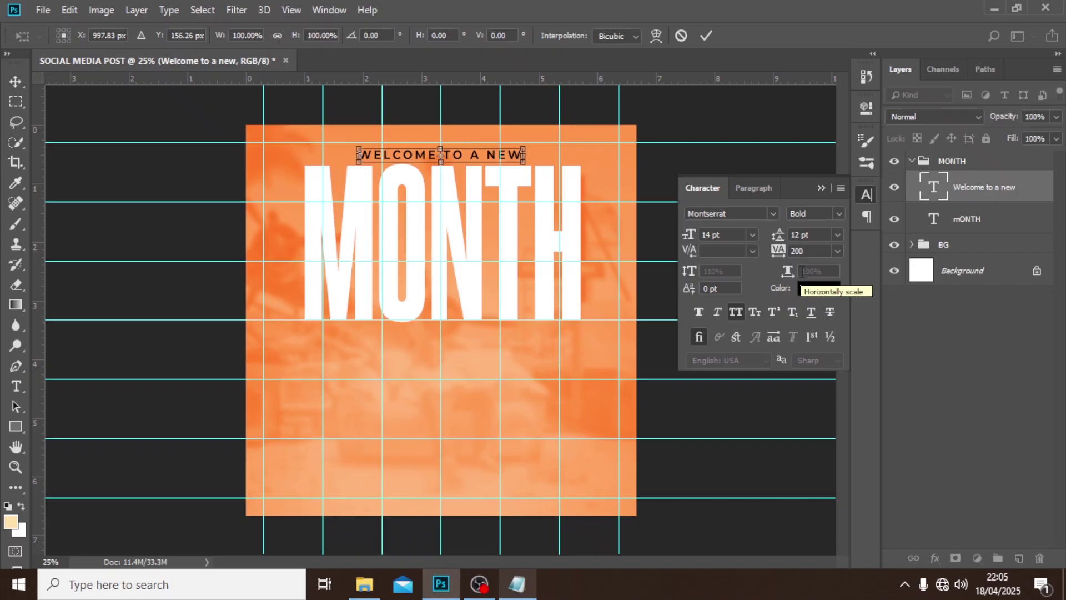
key(Return)
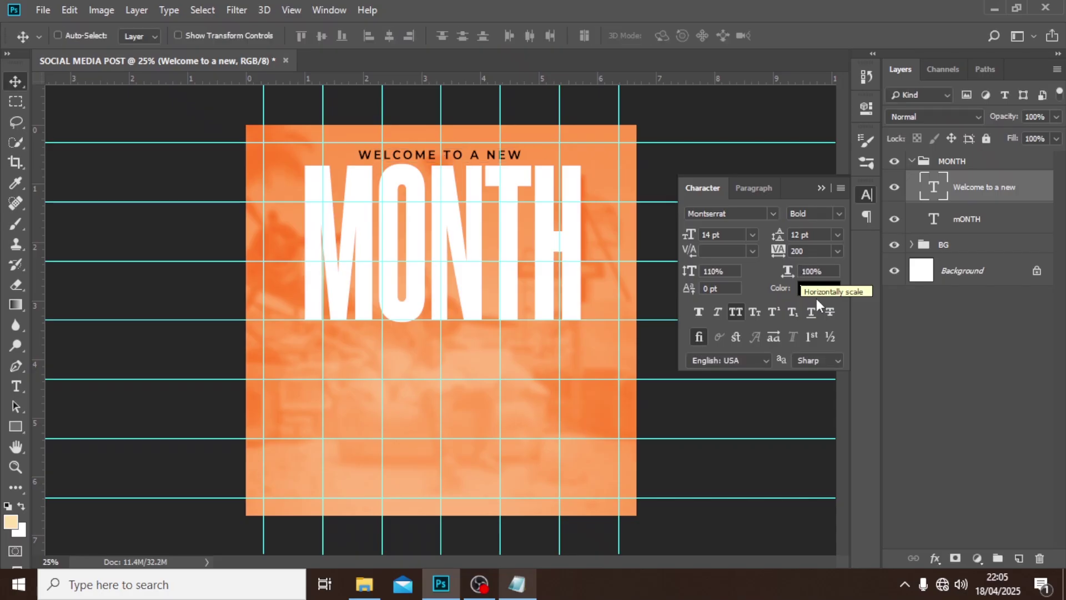
Step: Select both heading layers and move them together further down the canvas
click(954, 222)
key(ctrl+t)
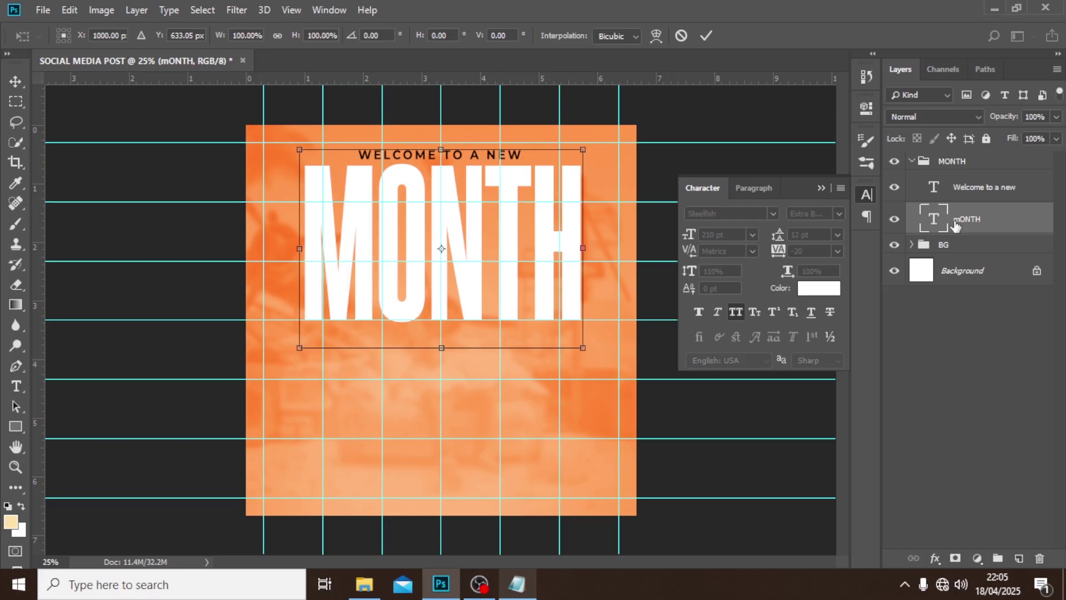
key(Return)
shift+click(970, 193)
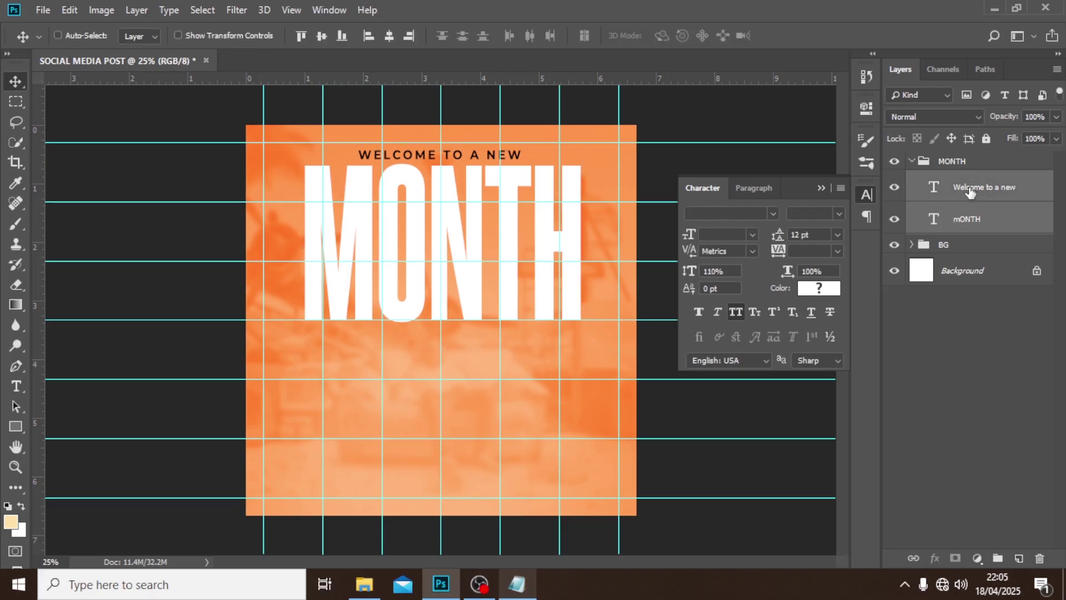
drag(525, 161, 527, 220)
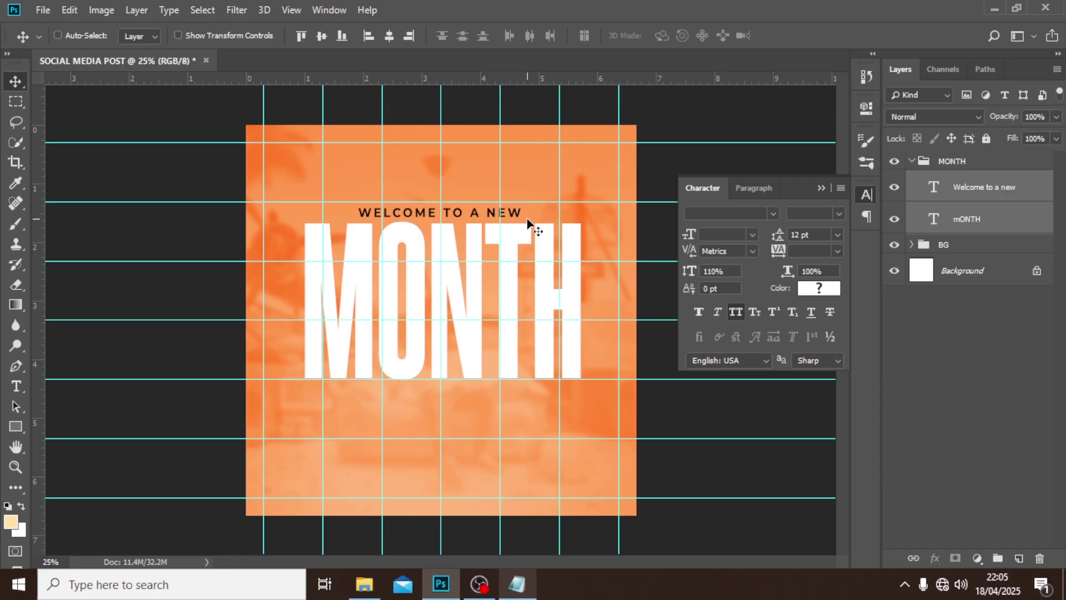
key(shift+Up)
key(shift+Up)
key(shift+Up)
key(shift+Up)
key(shift+Up)
key(shift+Up)
key(shift+Up)
key(shift+Up)
key(shift+Up)
key(shift+Up)
key(shift+Up)
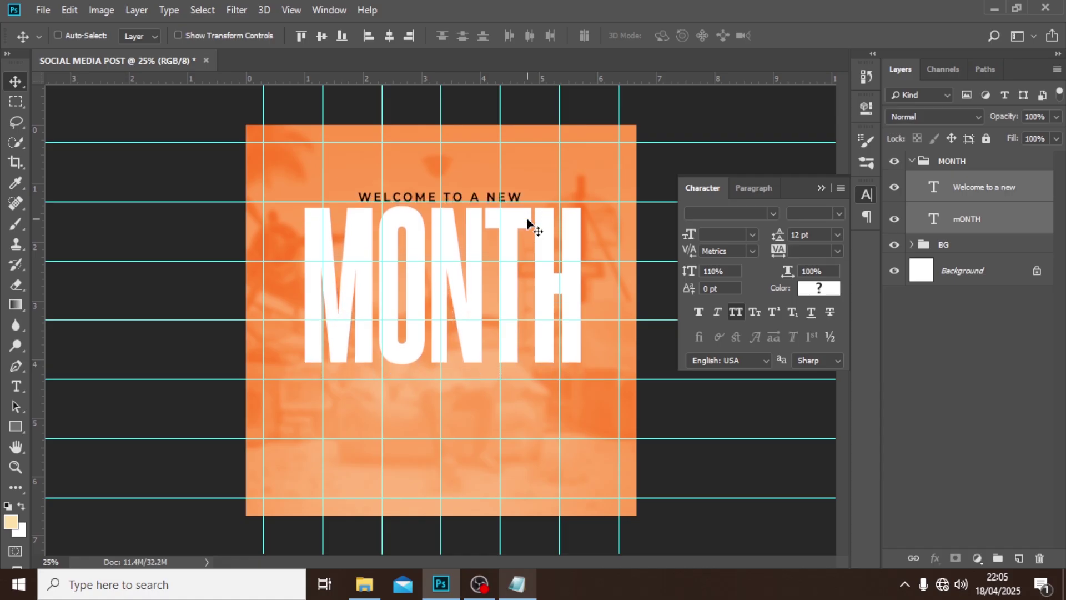
key(shift+Up)
key(shift+Up)
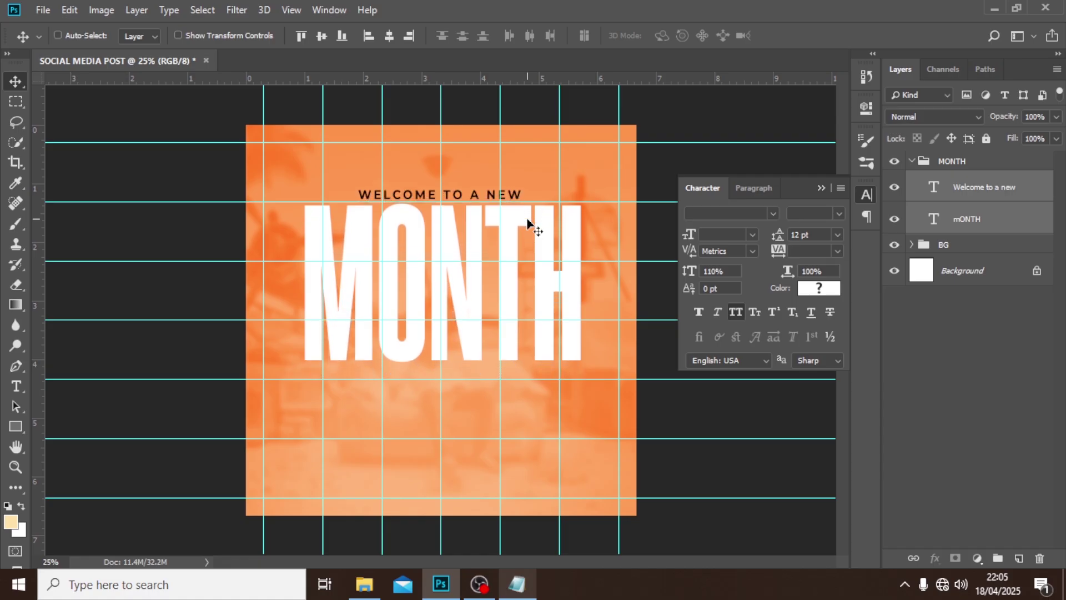
Step: Add a text layer below MONTH with 'May' pasted from the notes
key(t)
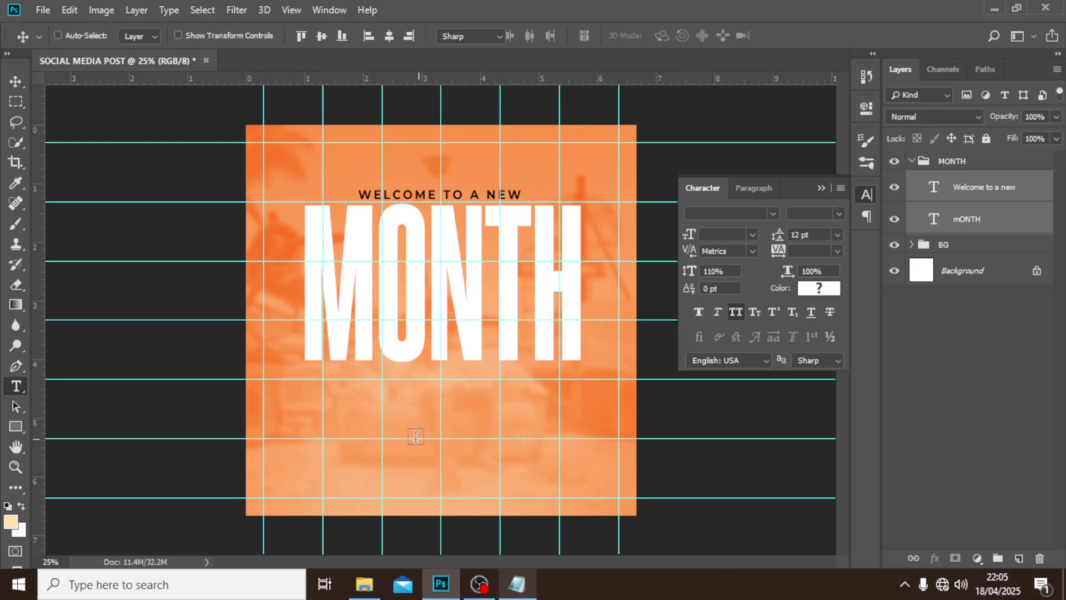
click(395, 431)
key(alt+Tab)
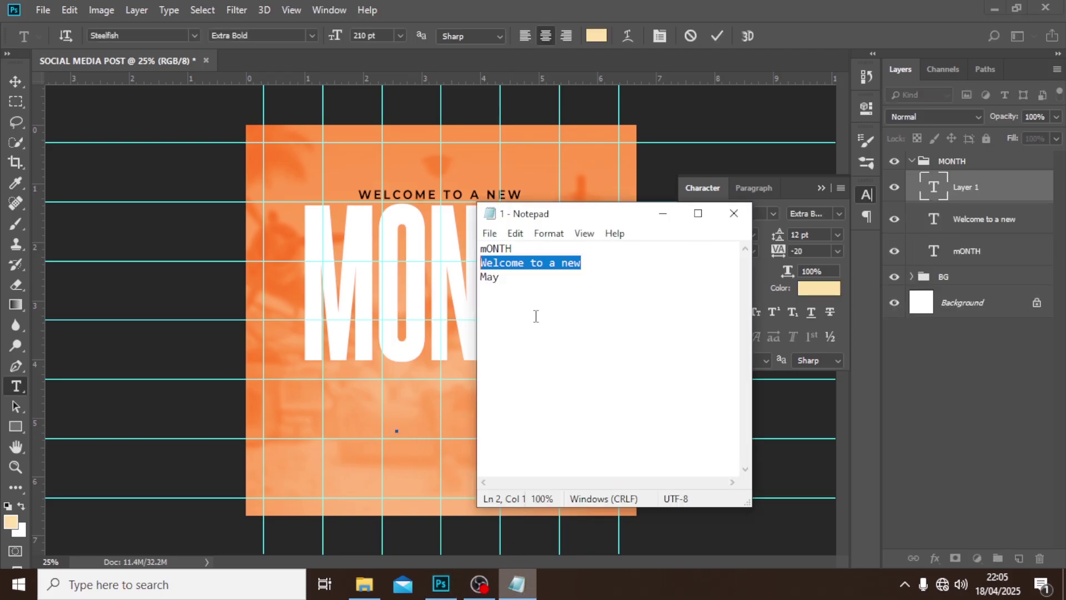
drag(507, 283, 472, 278)
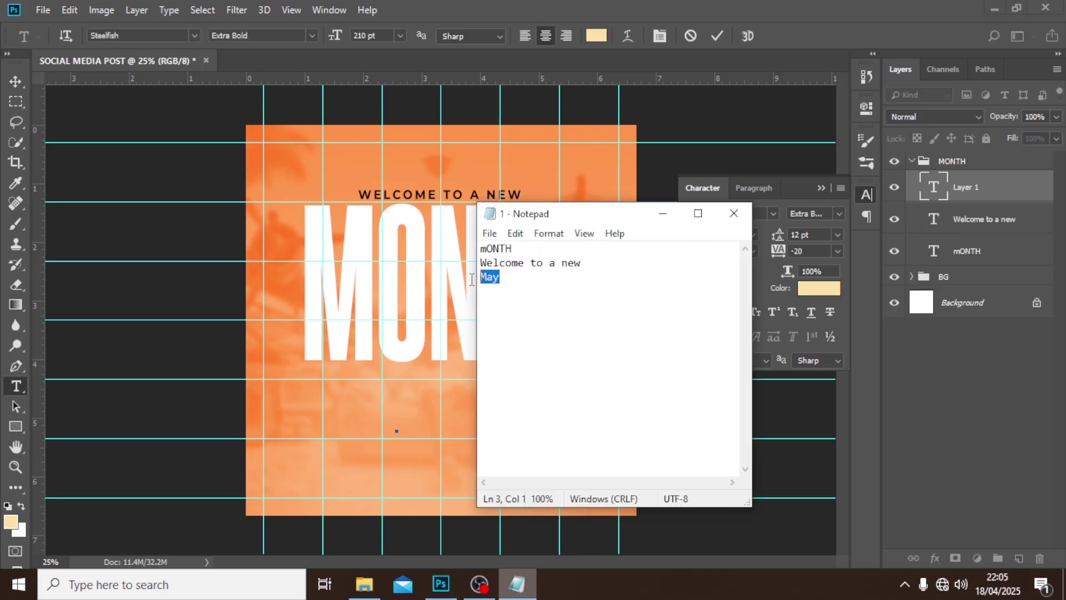
key(ctrl+c)
click(528, 9)
key(ctrl+v)
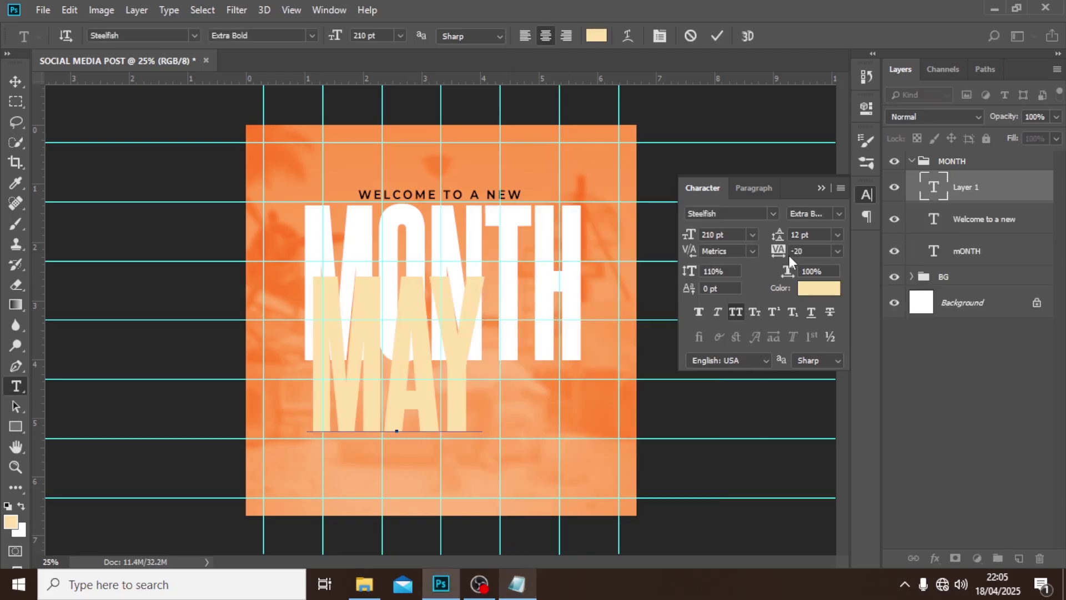
click(949, 194)
Step: Style May in Autografia Thin, 225 pt, all caps off, colour 741B00
click(772, 215)
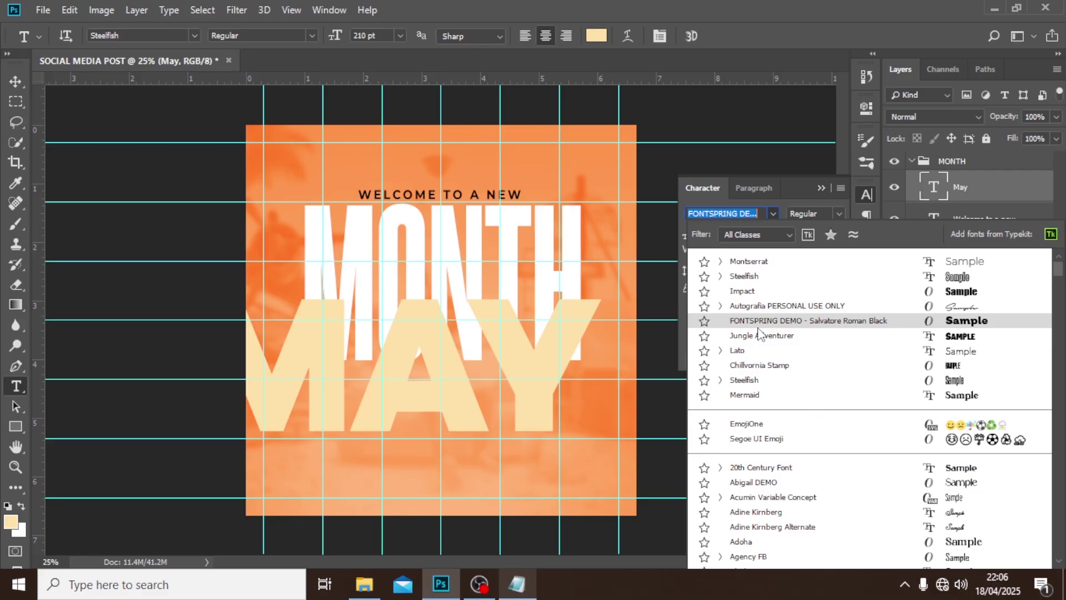
click(779, 306)
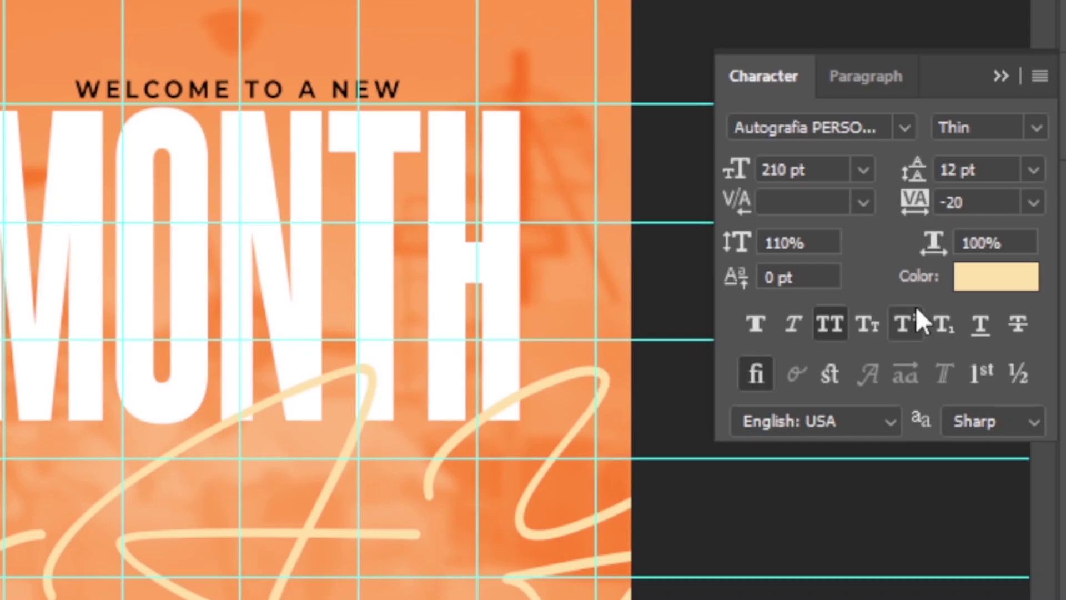
click(841, 321)
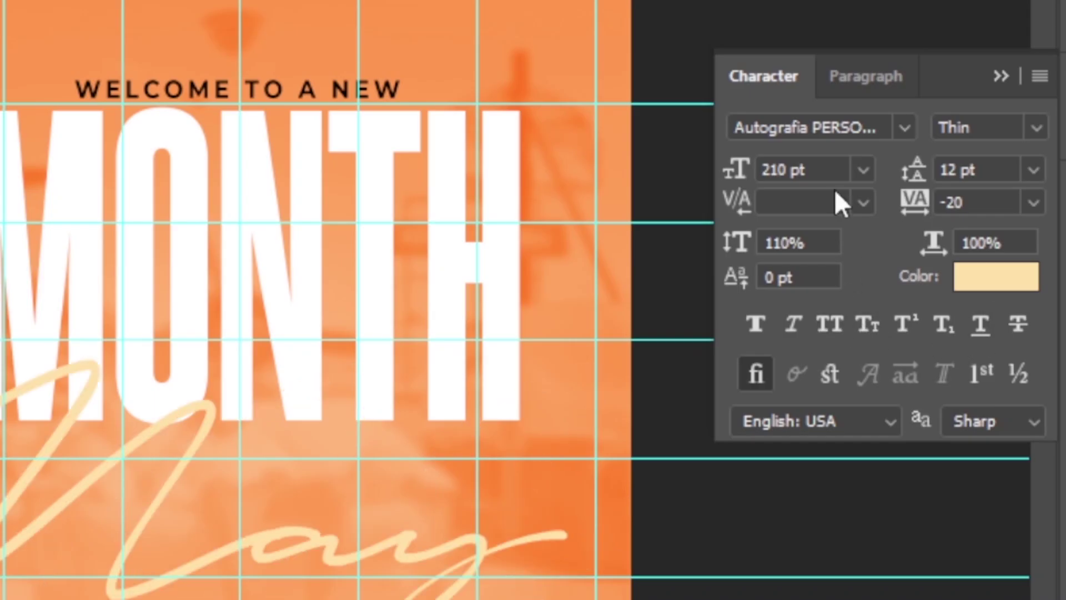
drag(831, 170, 739, 168)
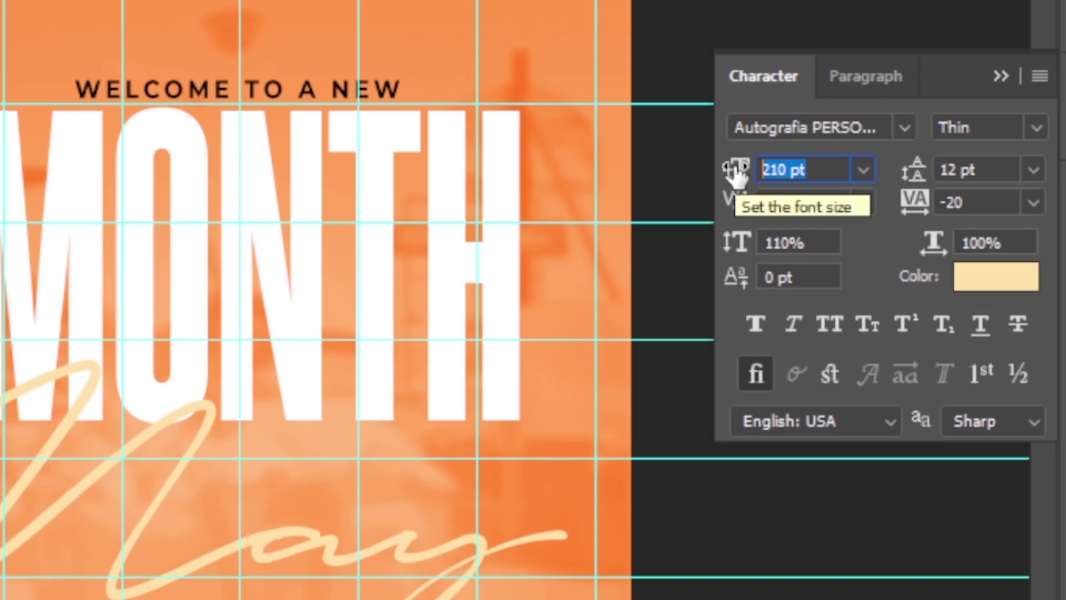
text(225)
key(Return)
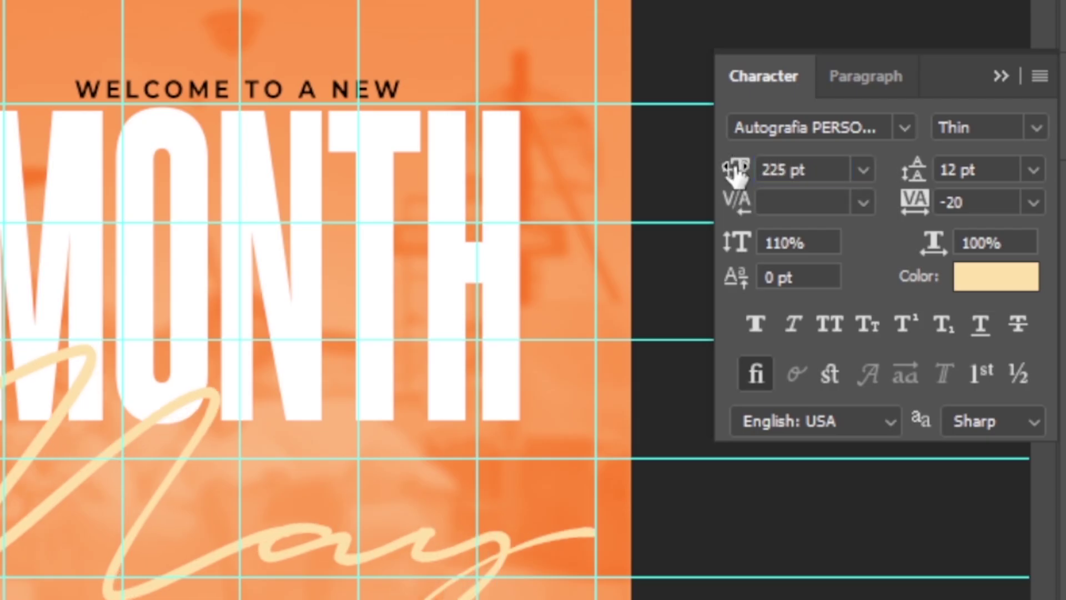
click(997, 278)
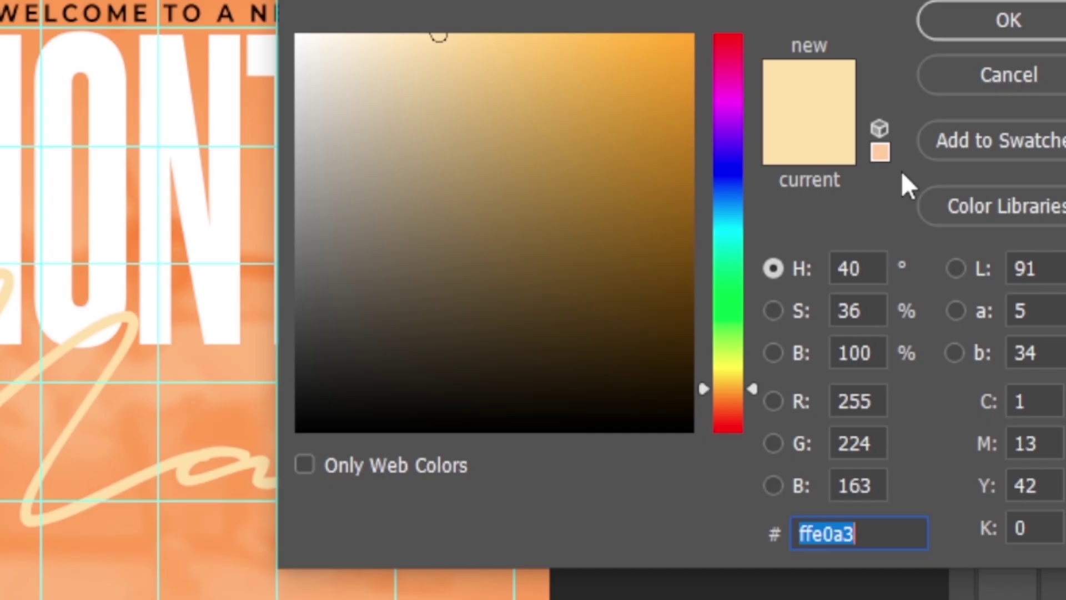
text(7)
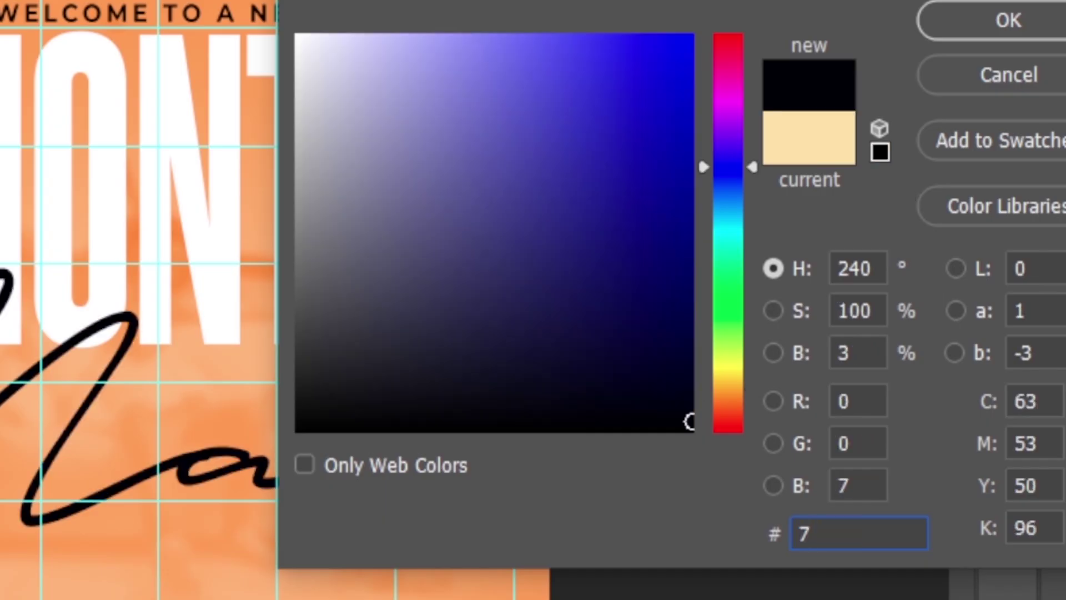
text(41B)
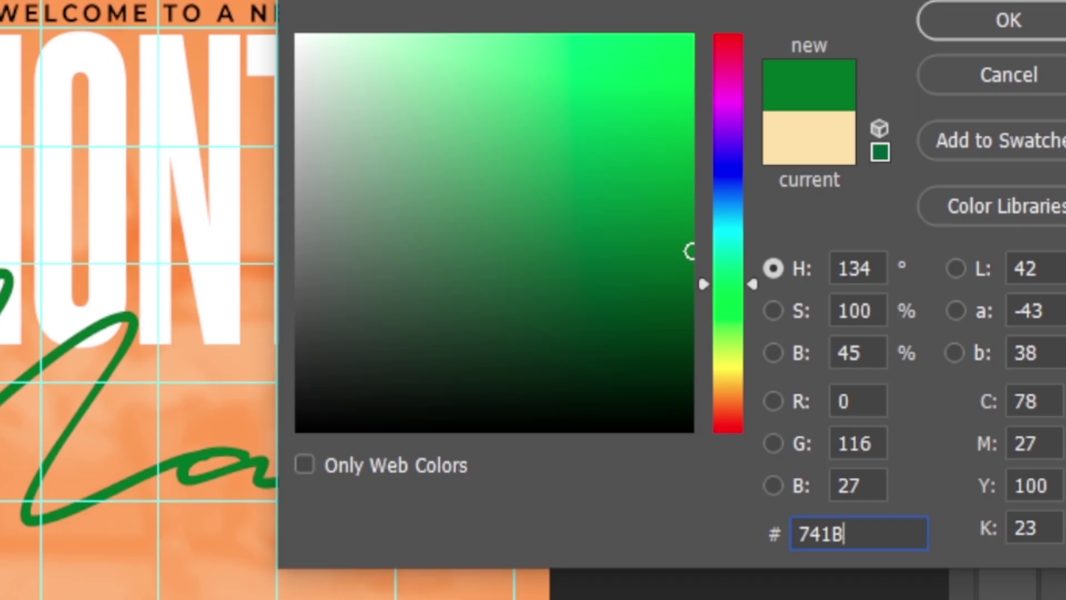
text(00)
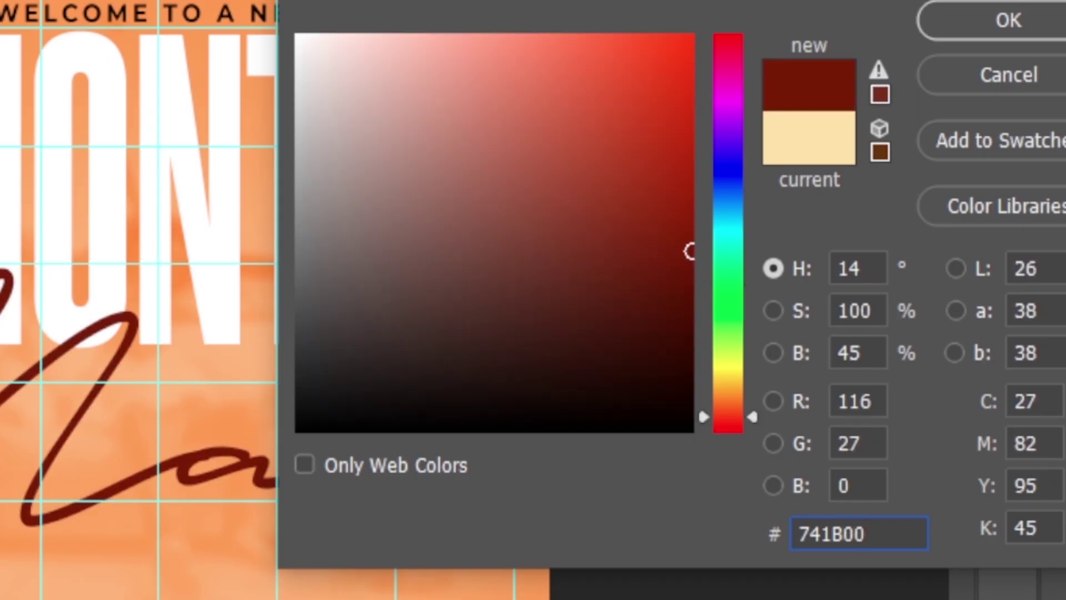
click(994, 22)
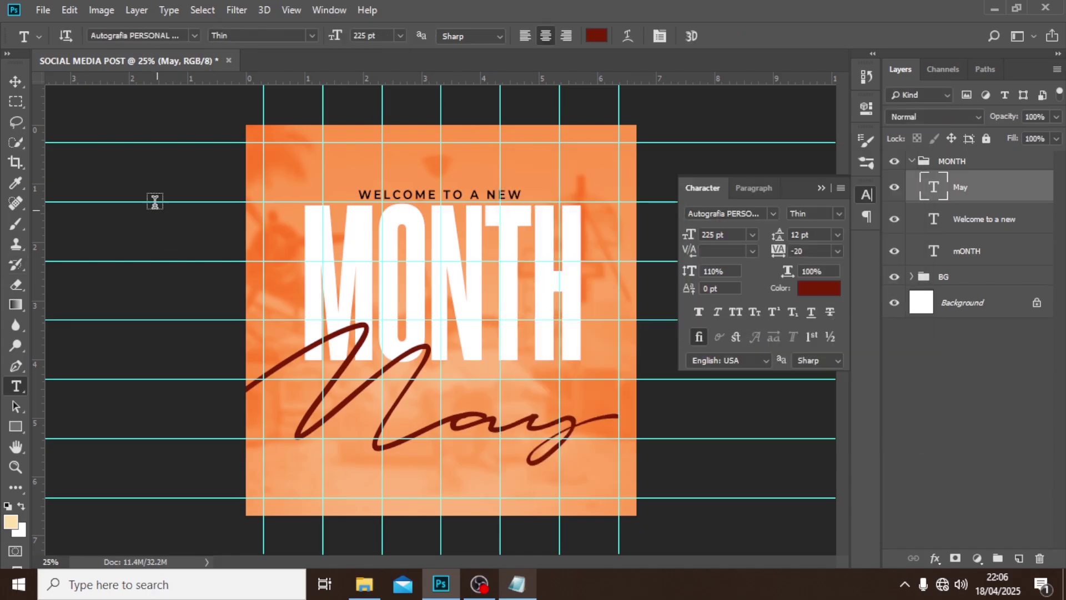
click(4, 83)
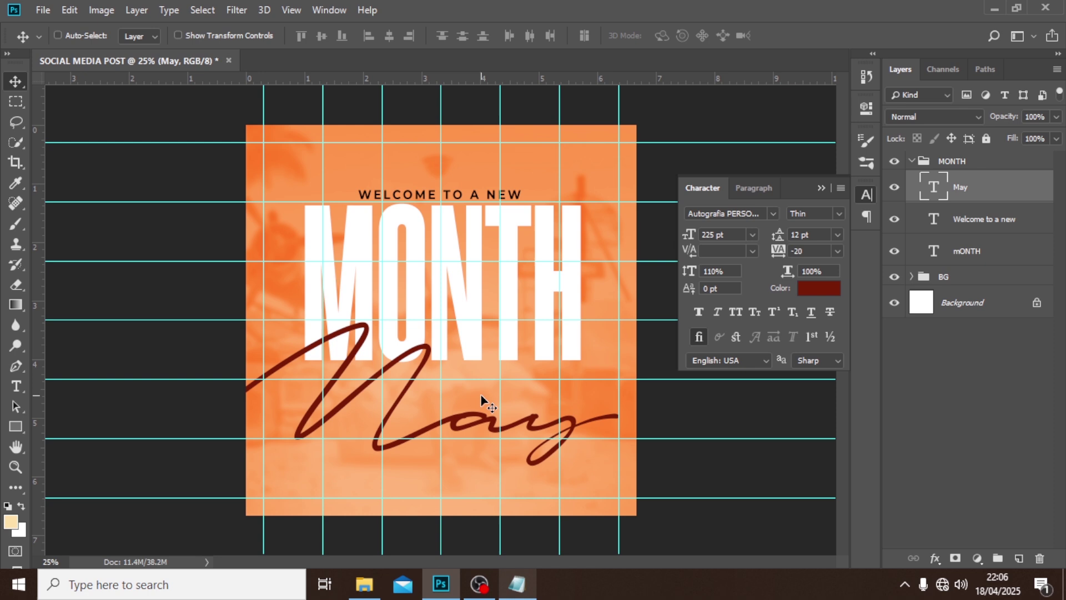
Step: Drag May up across MONTH, nudge it right, hide guides, collapse the MONTH group
drag(480, 396, 534, 288)
key(shift+Right)
key(shift+Right)
key(shift+Right)
key(shift+Right)
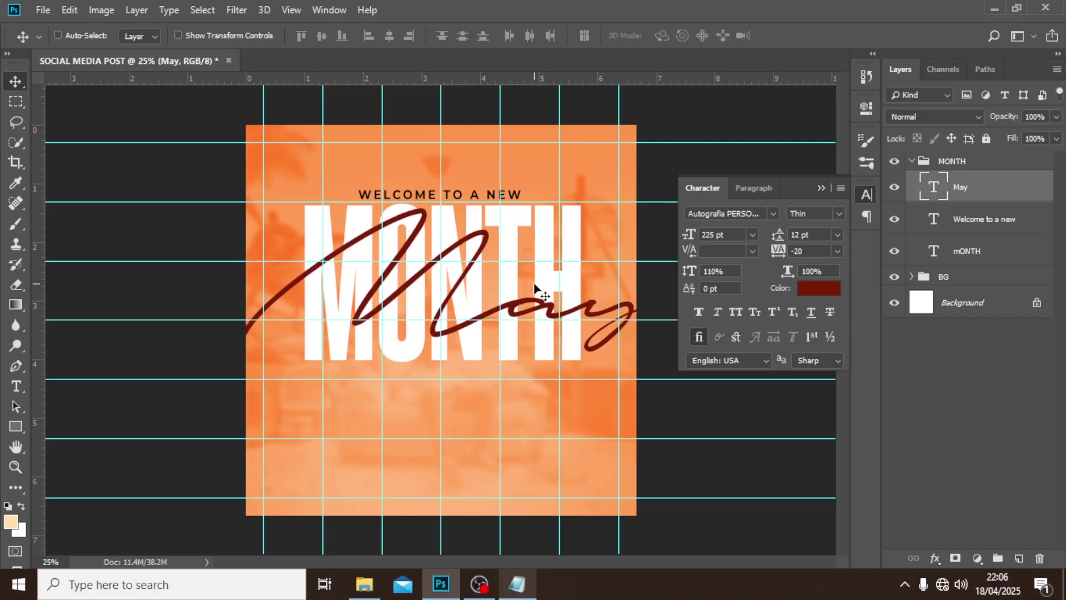
key(ctrl+semicolon)
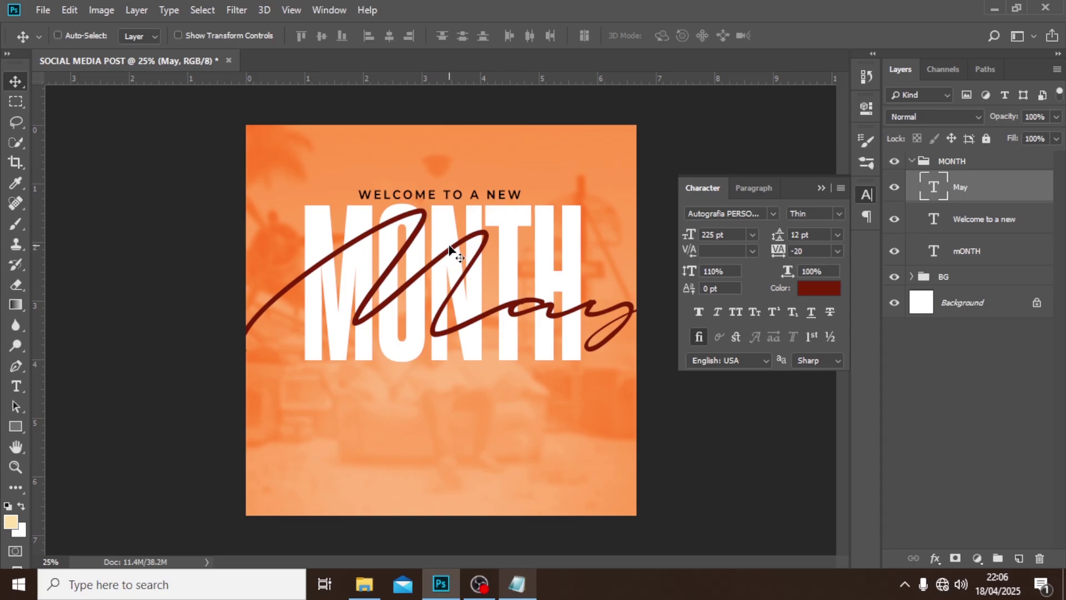
click(912, 161)
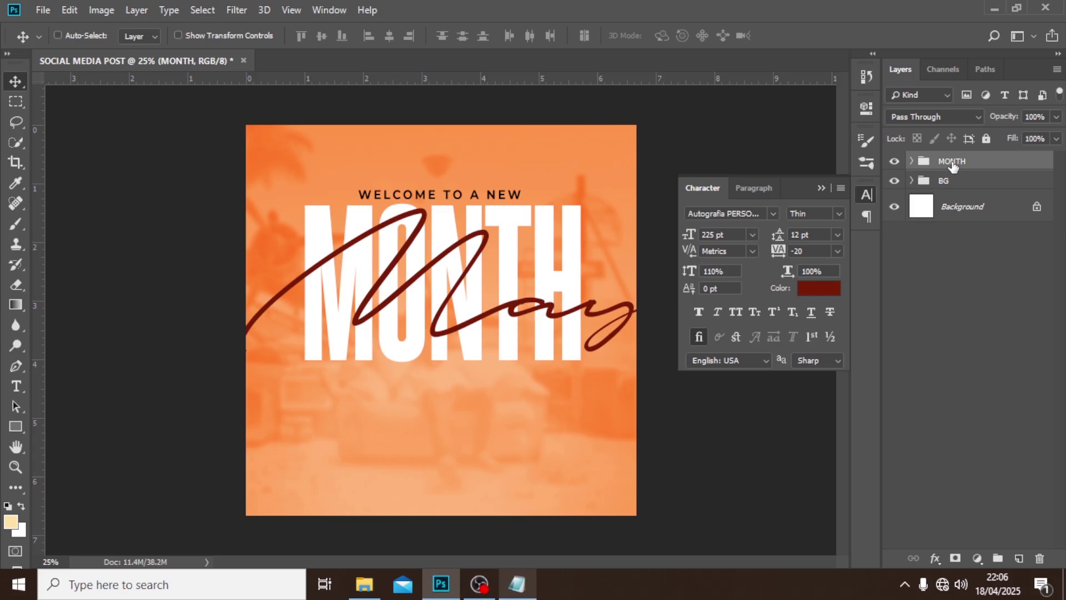
Step: Place the doctor photo as an embedded image at its default size
click(33, 9)
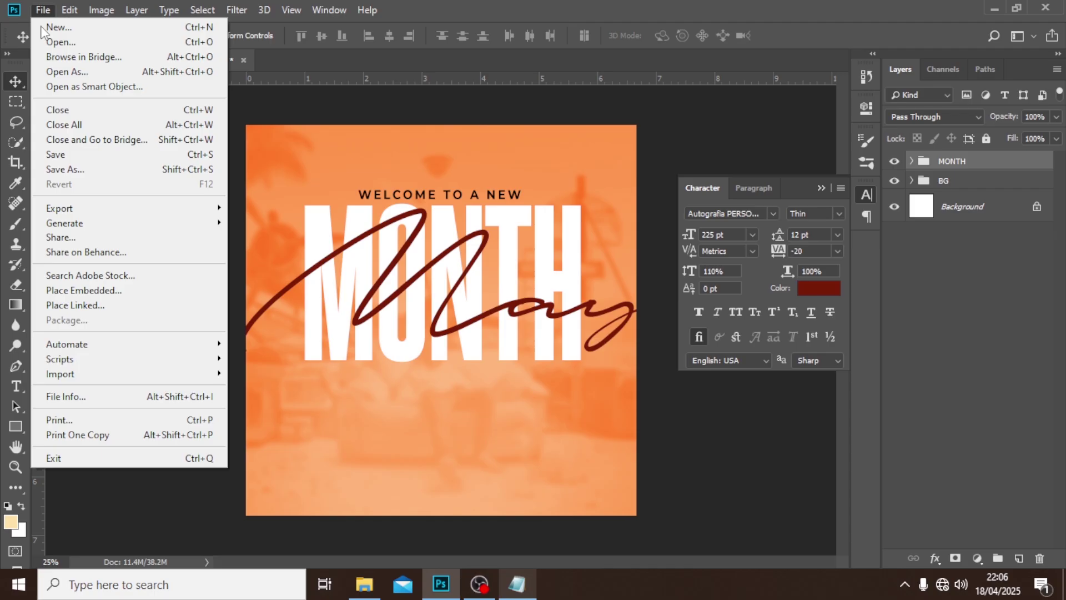
click(74, 291)
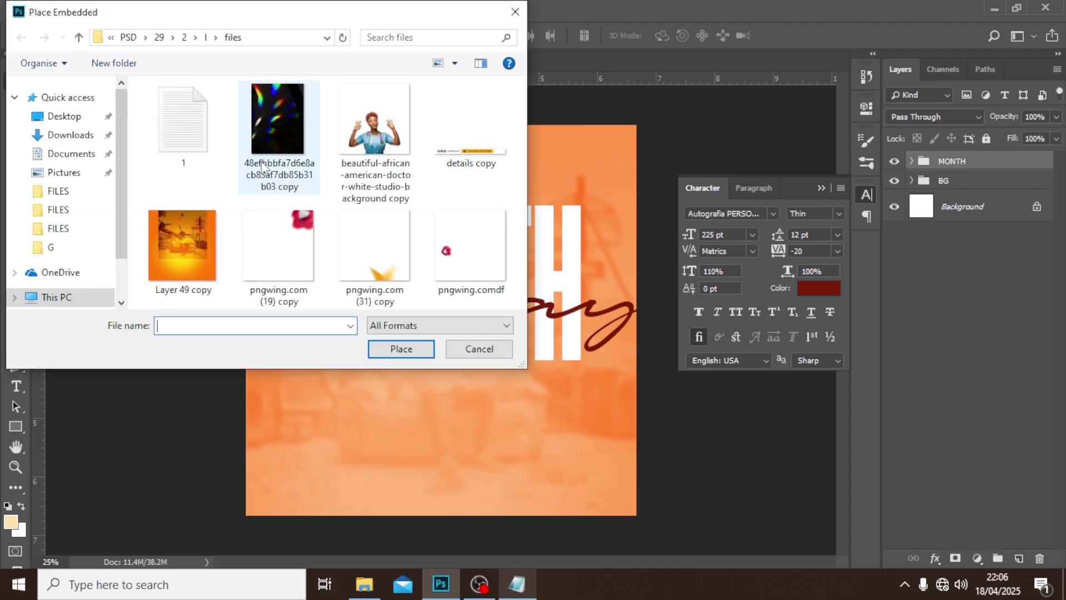
click(375, 127)
click(400, 348)
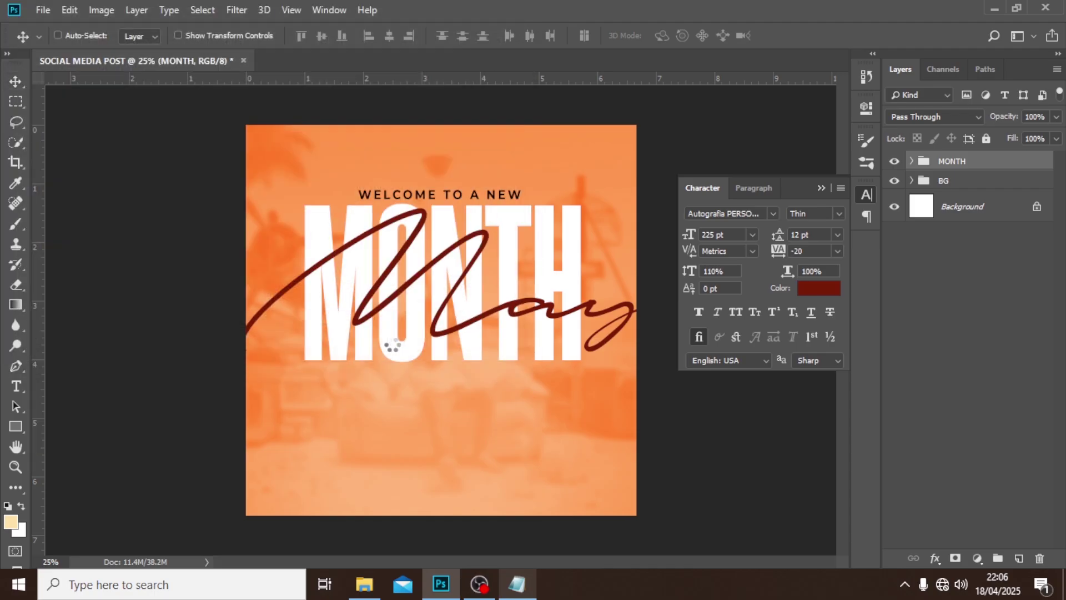
key(Return)
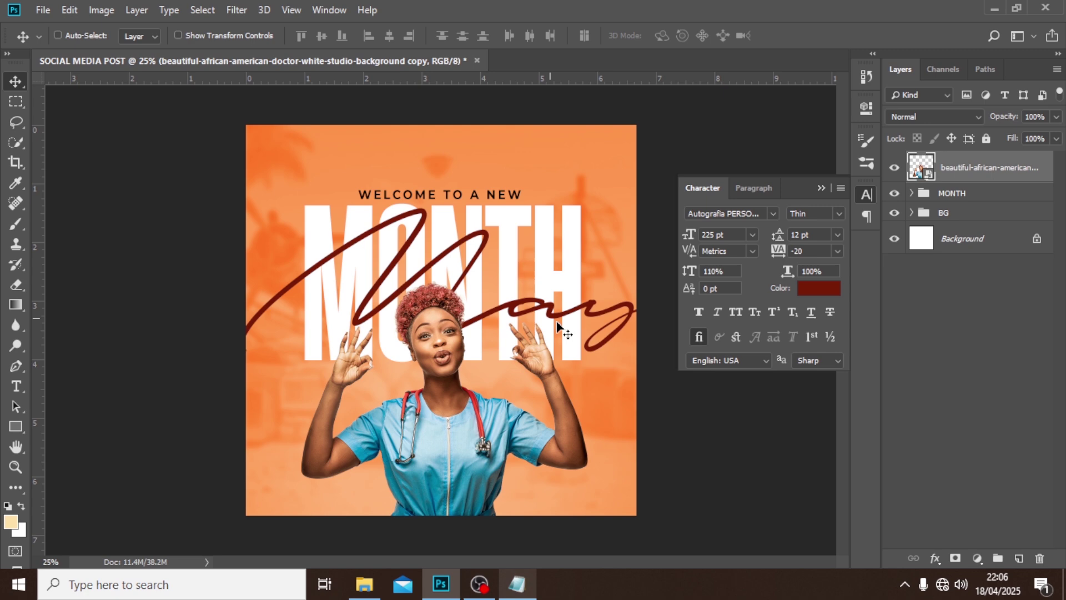
Step: Group the doctor photo layer into a group named IMAGE
key(ctrl+g)
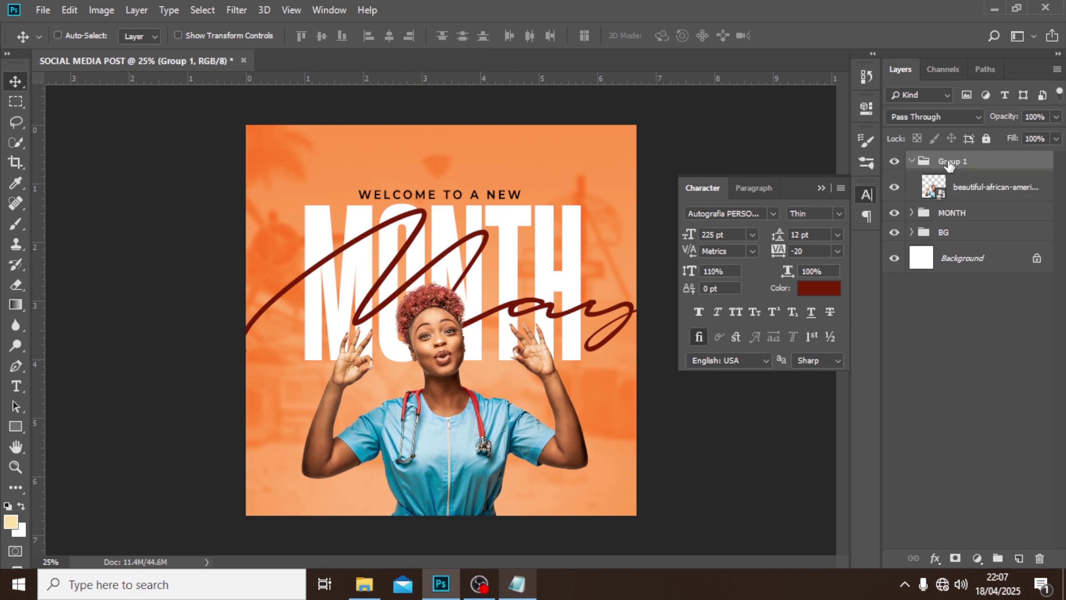
double_click(950, 161)
text(IMAGE)
key(Return)
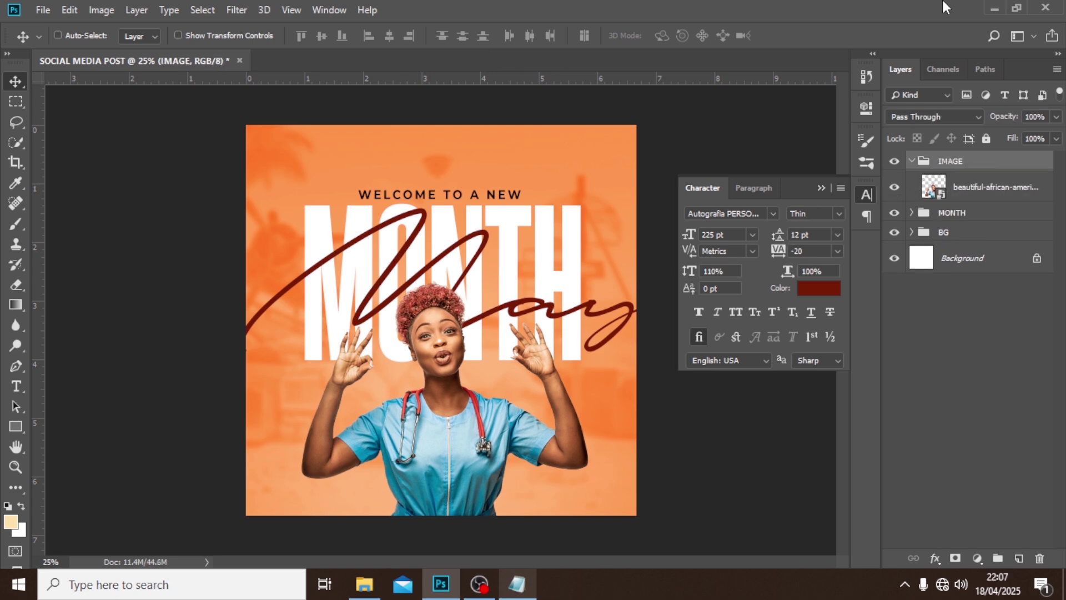
Step: Place and commit the yellow splash image 'pngwing.com (31) copy' as an embedded layer
click(44, 12)
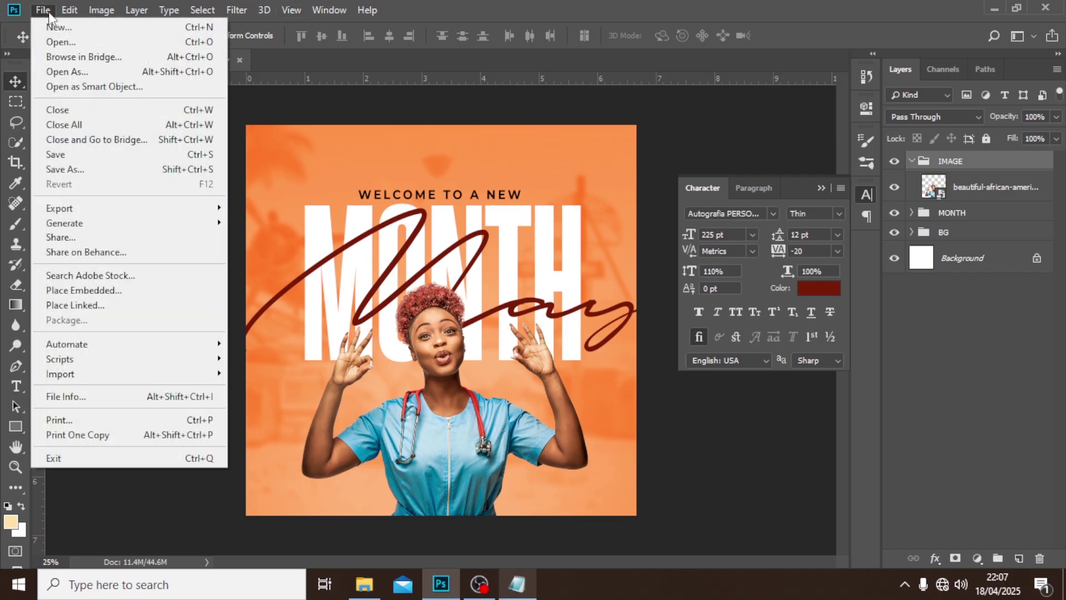
click(100, 291)
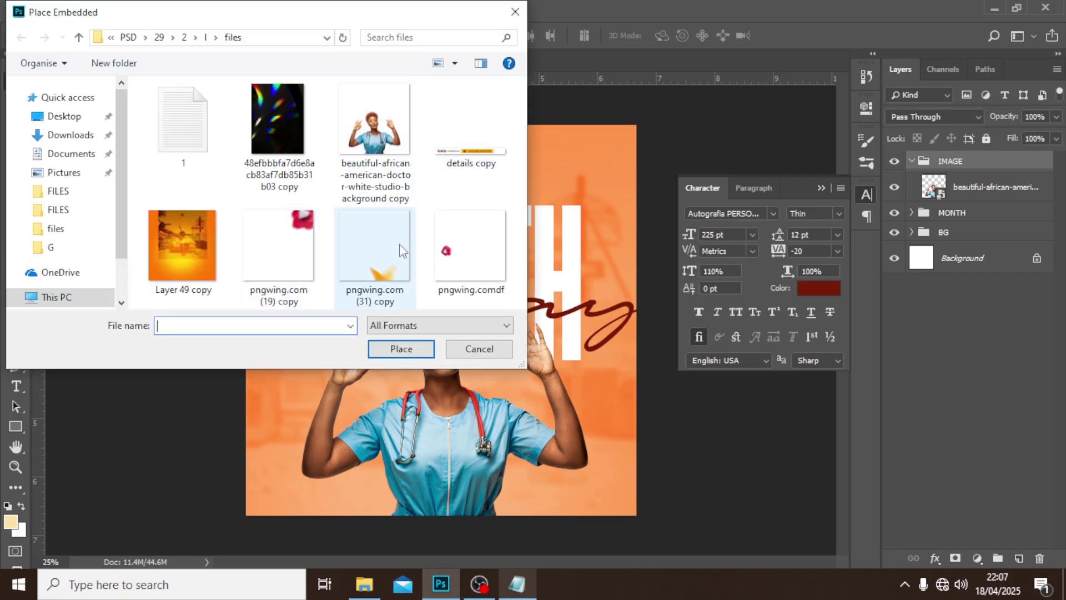
click(379, 274)
click(394, 350)
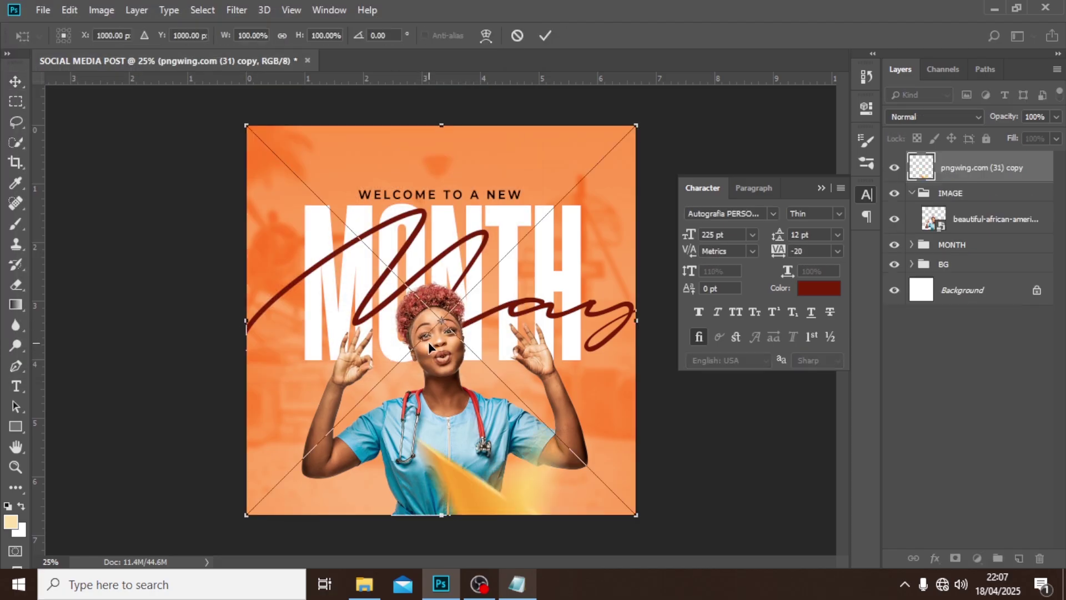
key(Return)
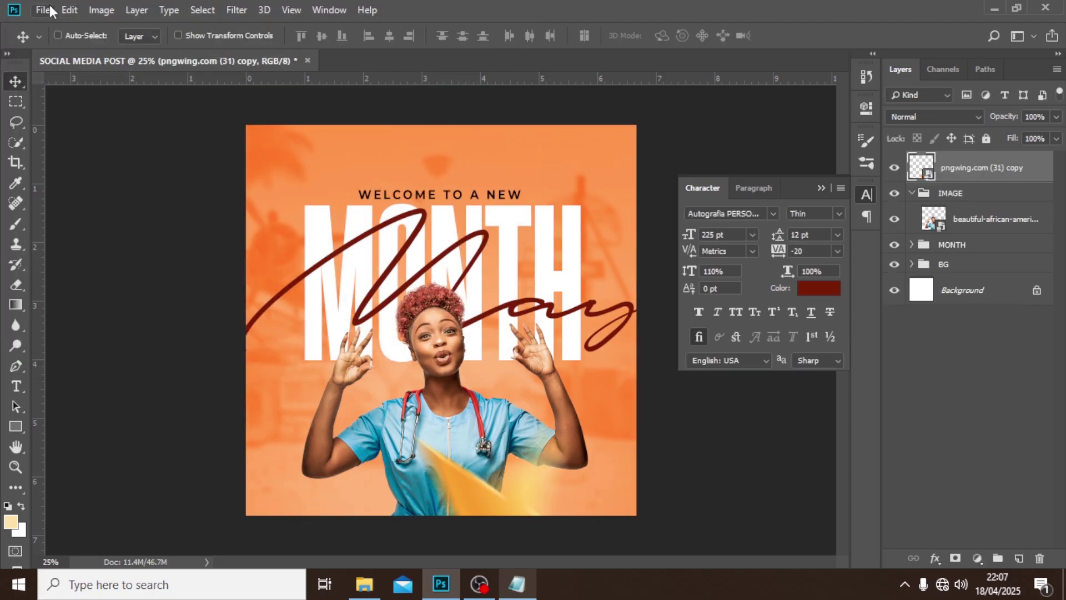
Step: Place and commit the two red hearts, 'pngwing.com (19) copy' and 'pngwing.comdf'
click(49, 5)
click(76, 287)
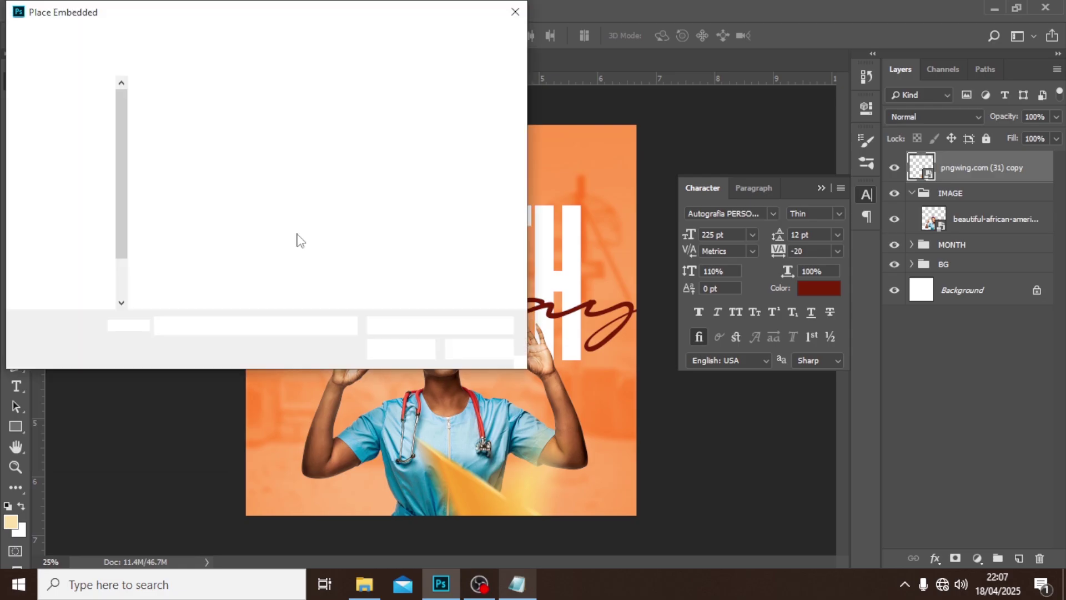
click(279, 247)
click(399, 350)
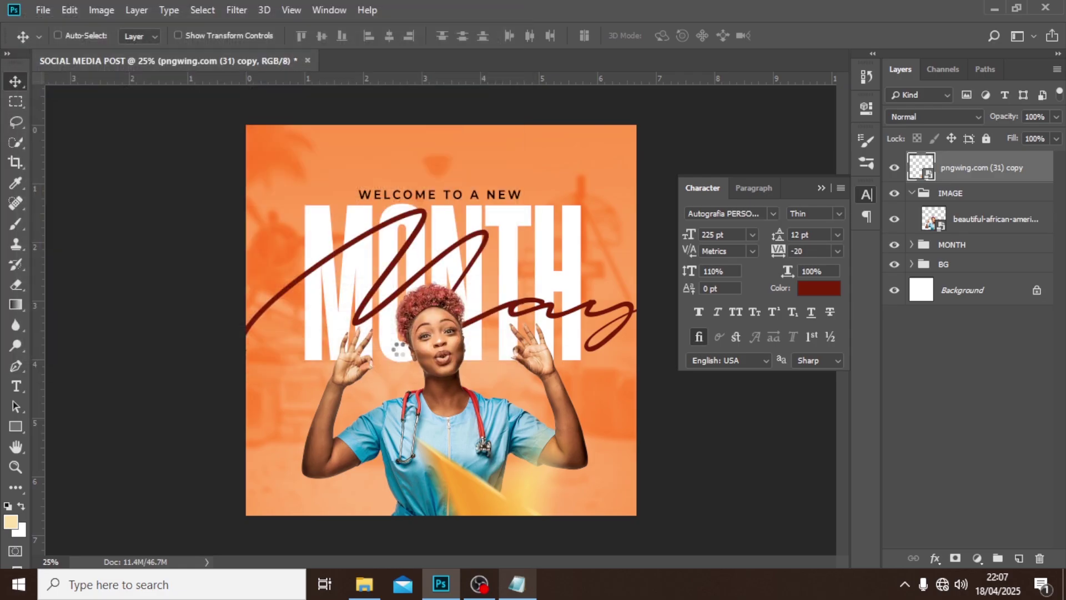
key(Return)
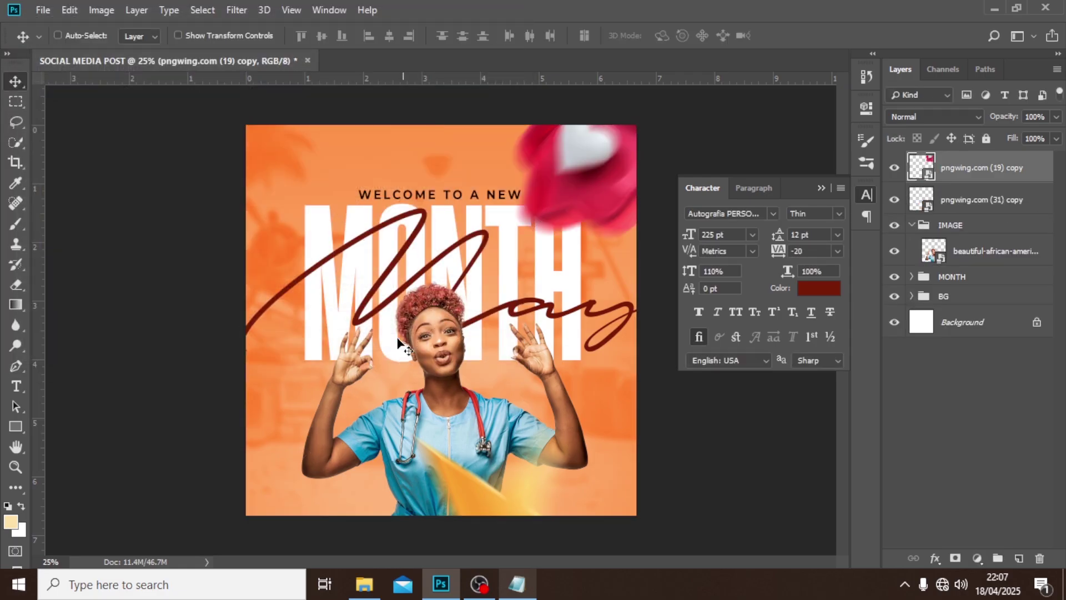
click(42, 10)
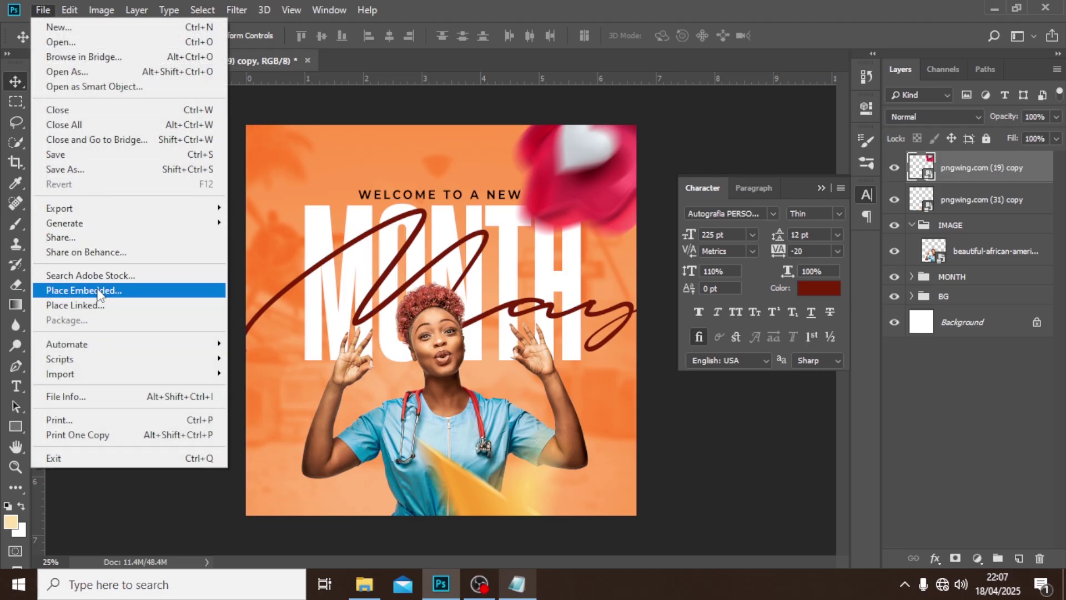
click(96, 289)
click(470, 247)
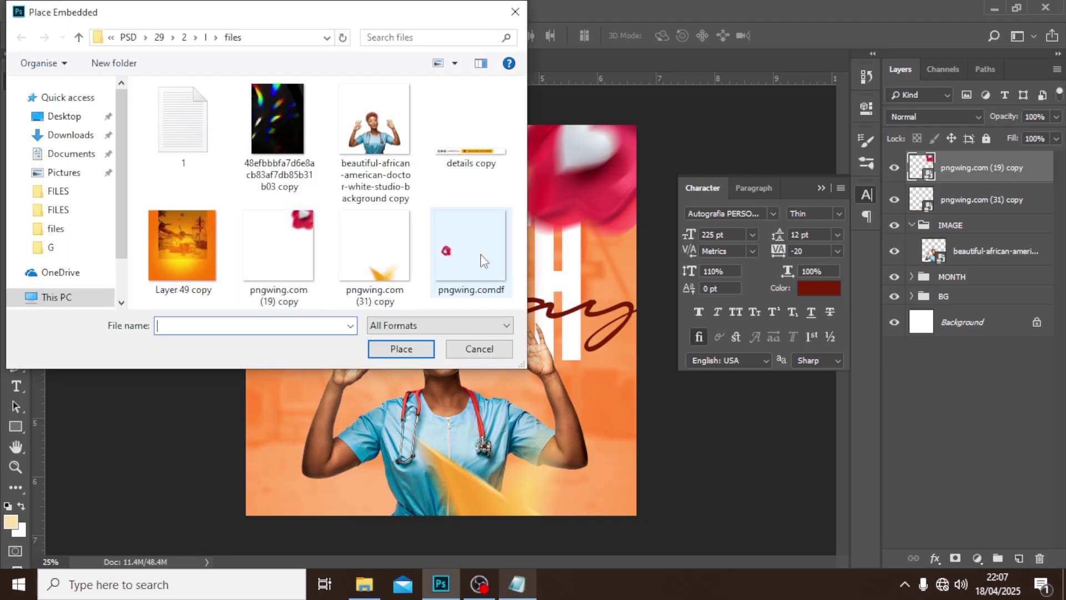
click(401, 349)
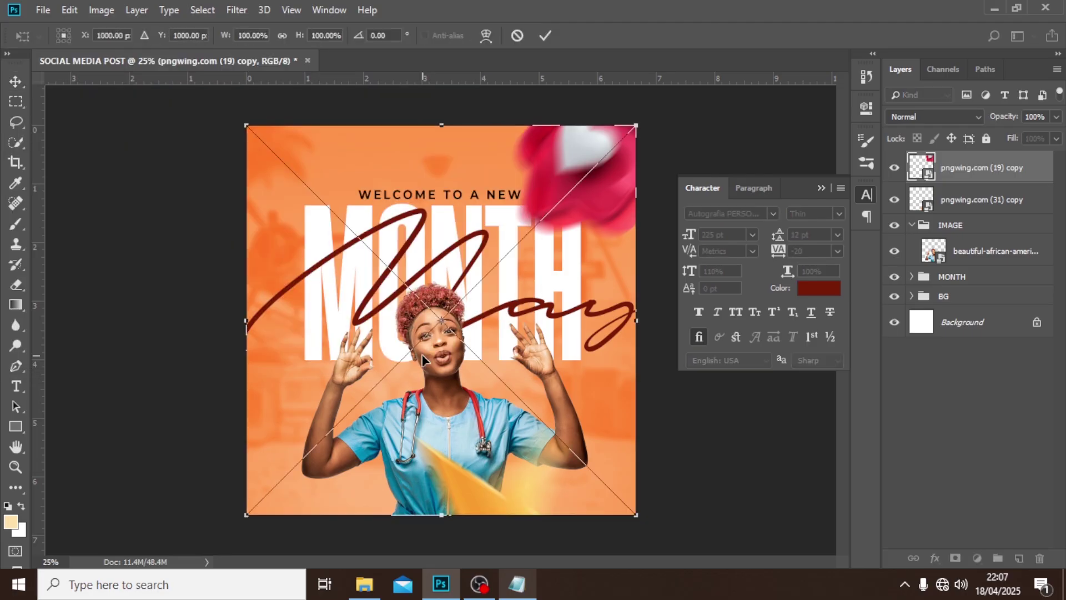
key(Return)
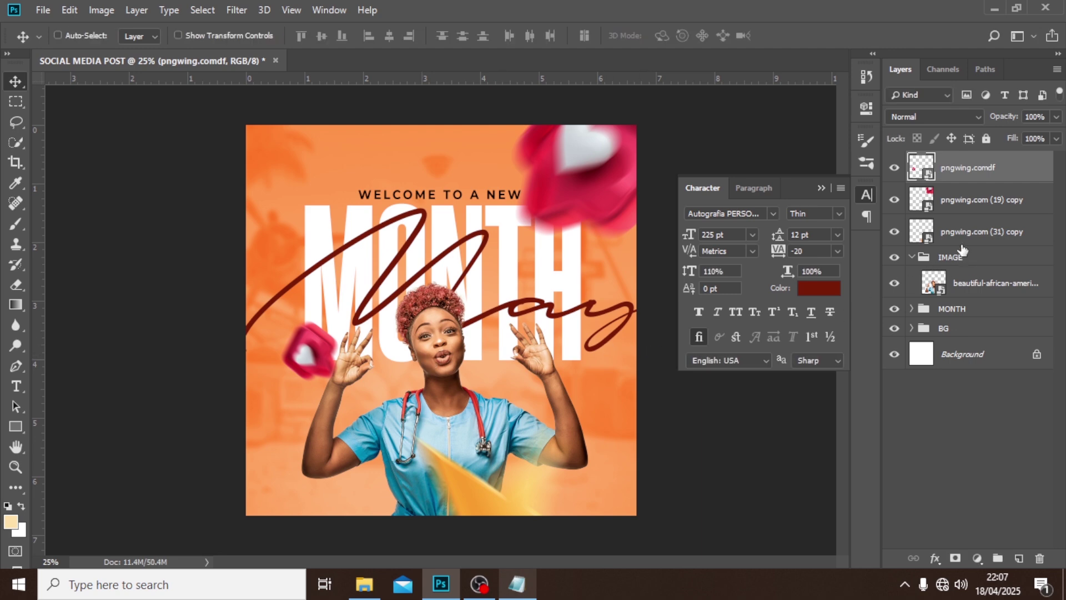
Step: Group the three graphic layers and name the group MOTON
shift+click(956, 238)
key(ctrl+g)
double_click(962, 161)
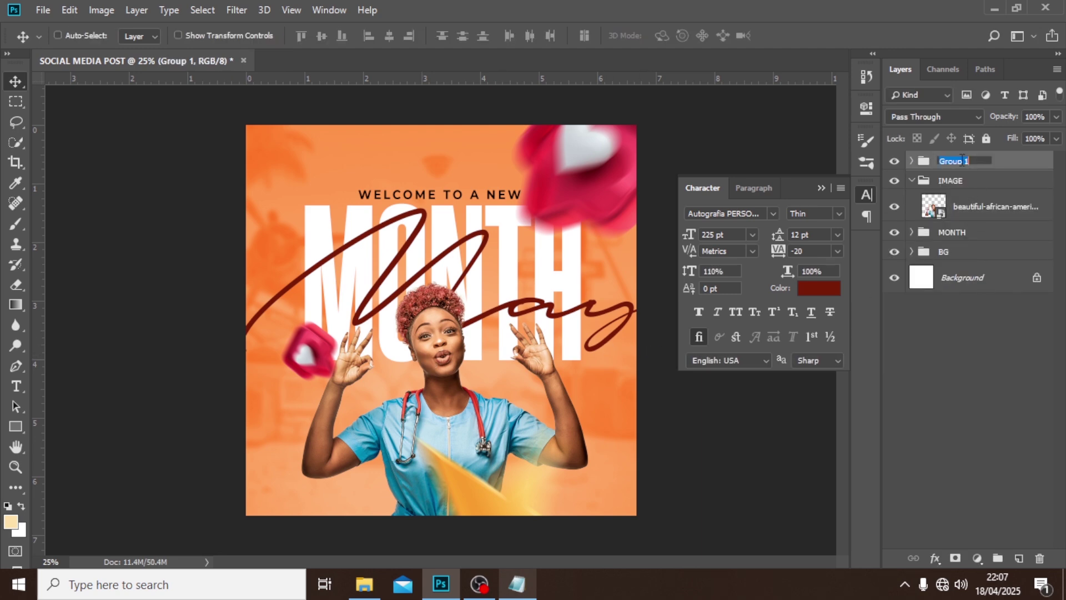
text(MOTON)
key(Return)
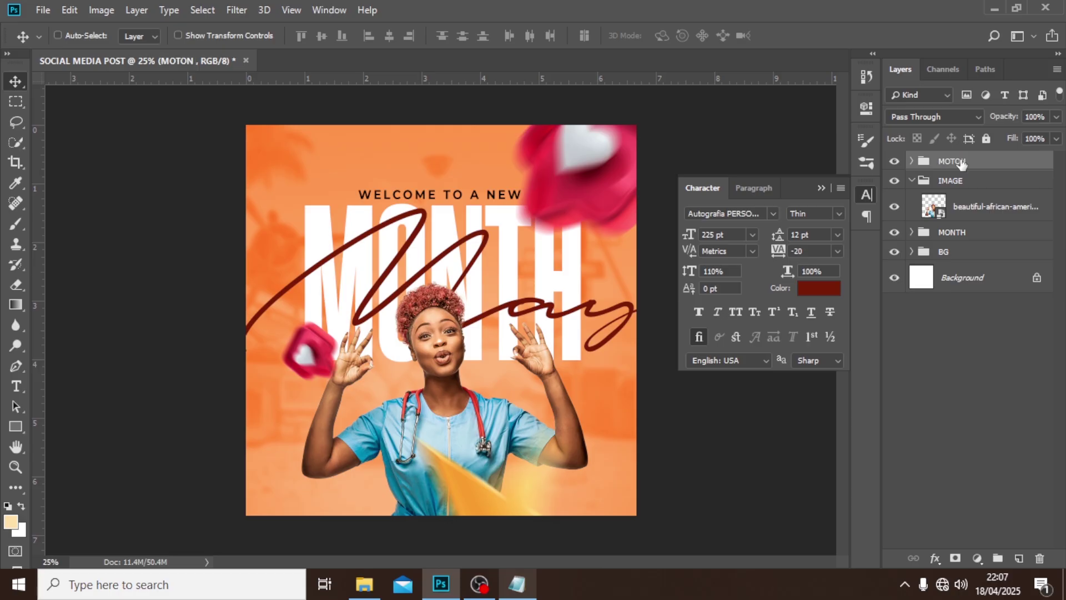
Step: Collapse the IMAGE group and place the 'details copy' contact bar into the poster
click(910, 181)
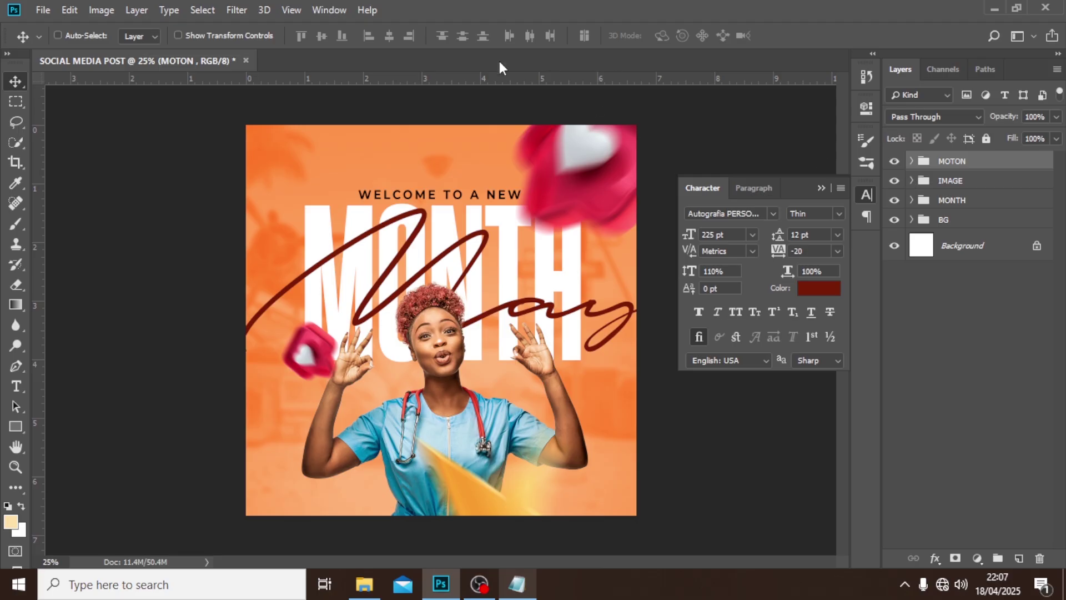
click(43, 10)
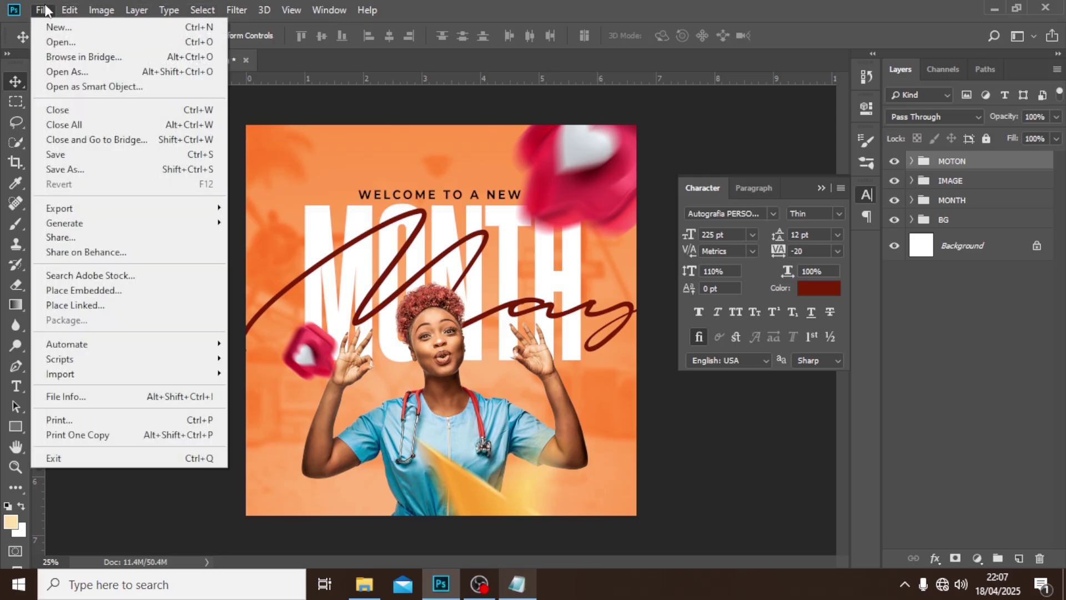
click(101, 289)
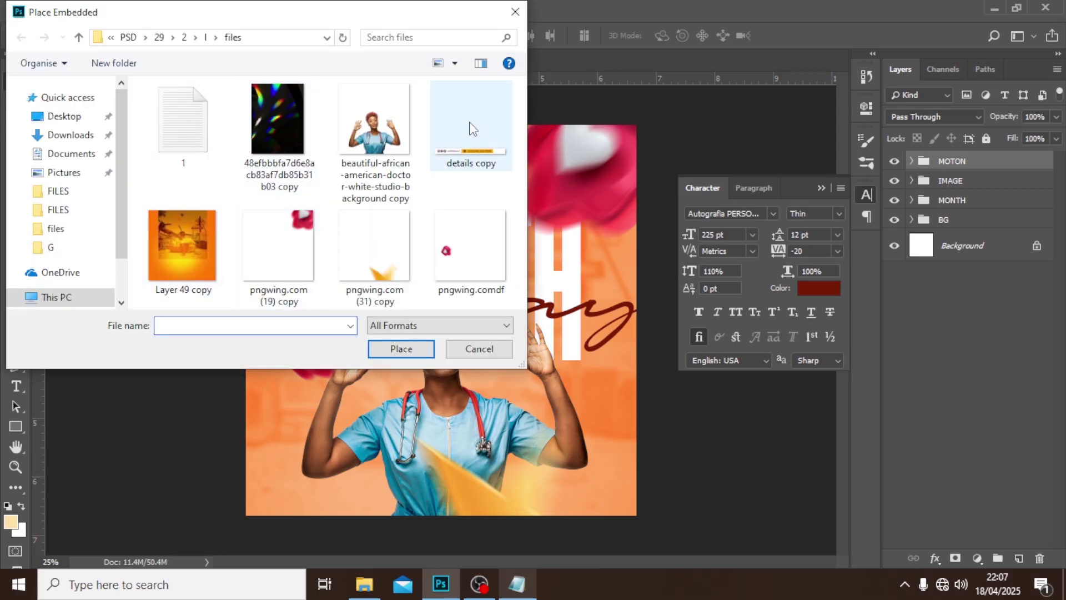
click(473, 128)
click(415, 348)
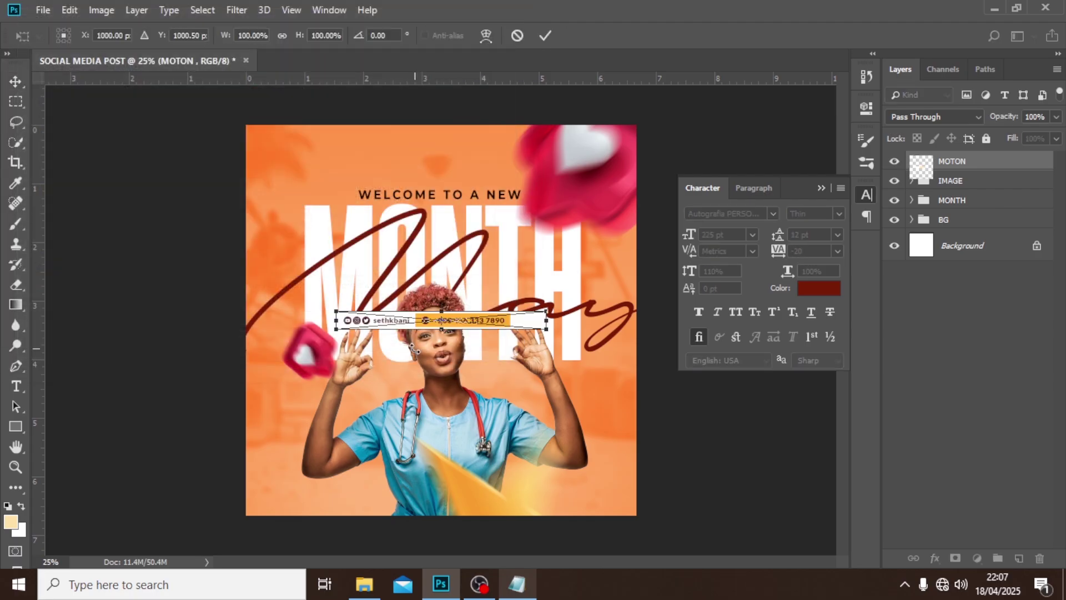
key(Return)
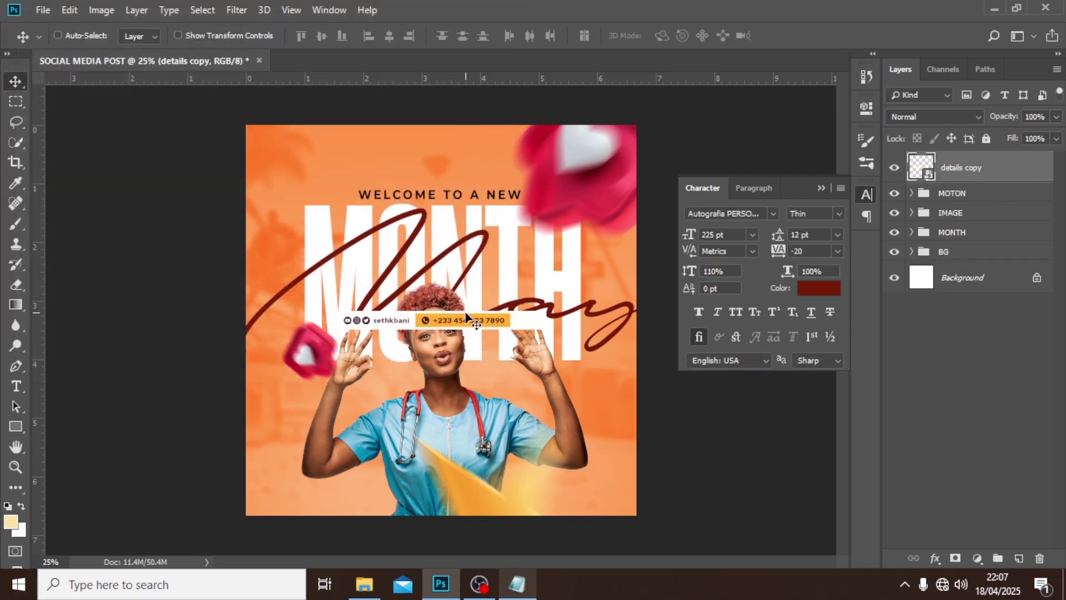
Step: Move the contact bar to the bottom edge using guides, then group it as EL
drag(465, 317, 454, 479)
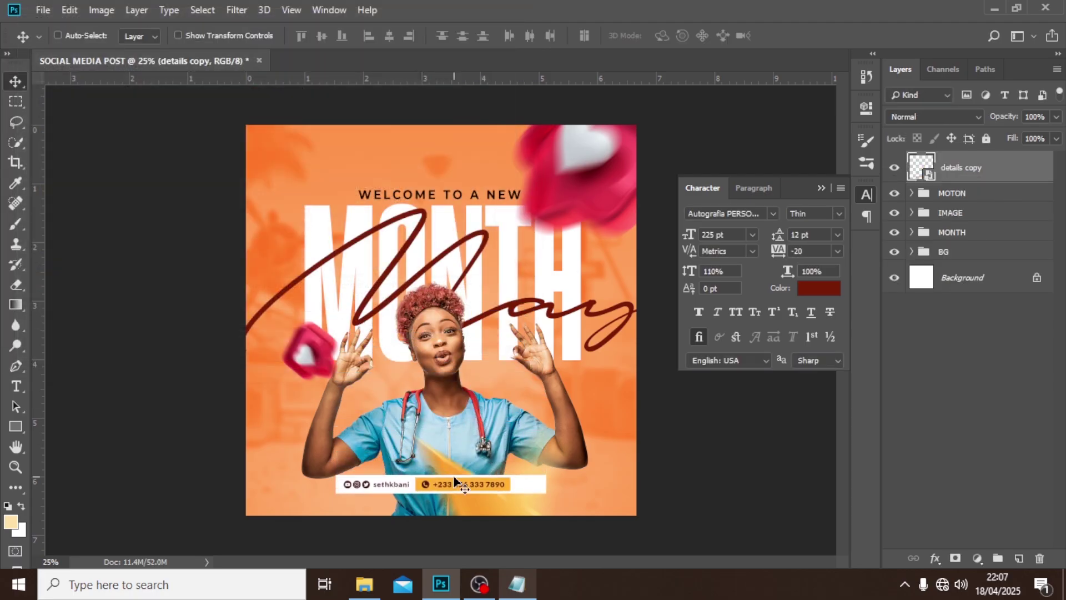
key(ctrl+semicolon)
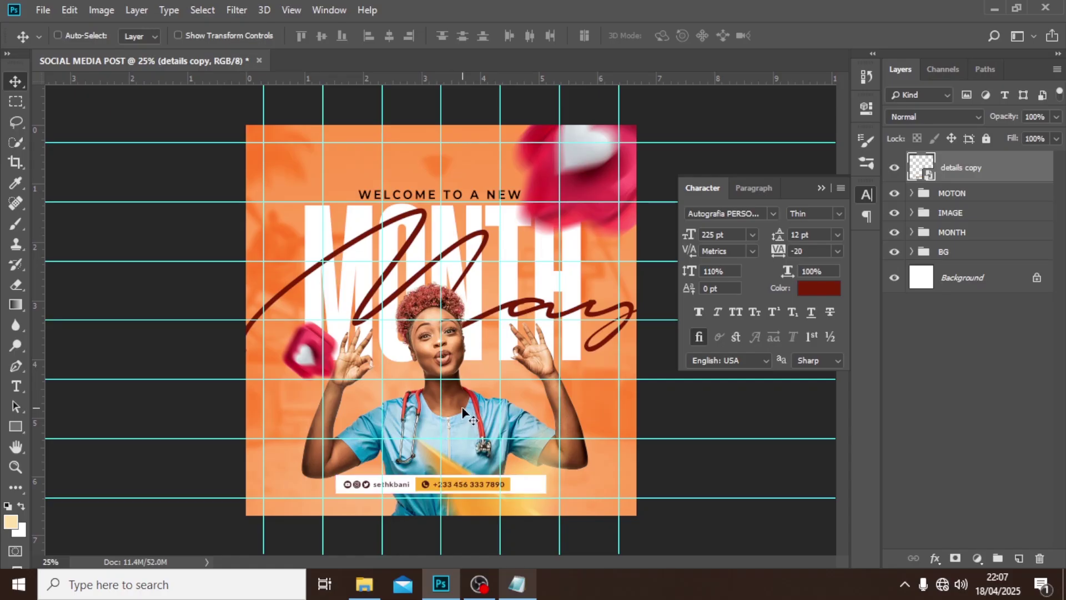
key(shift+Down)
key(shift+Down)
key(shift+Down)
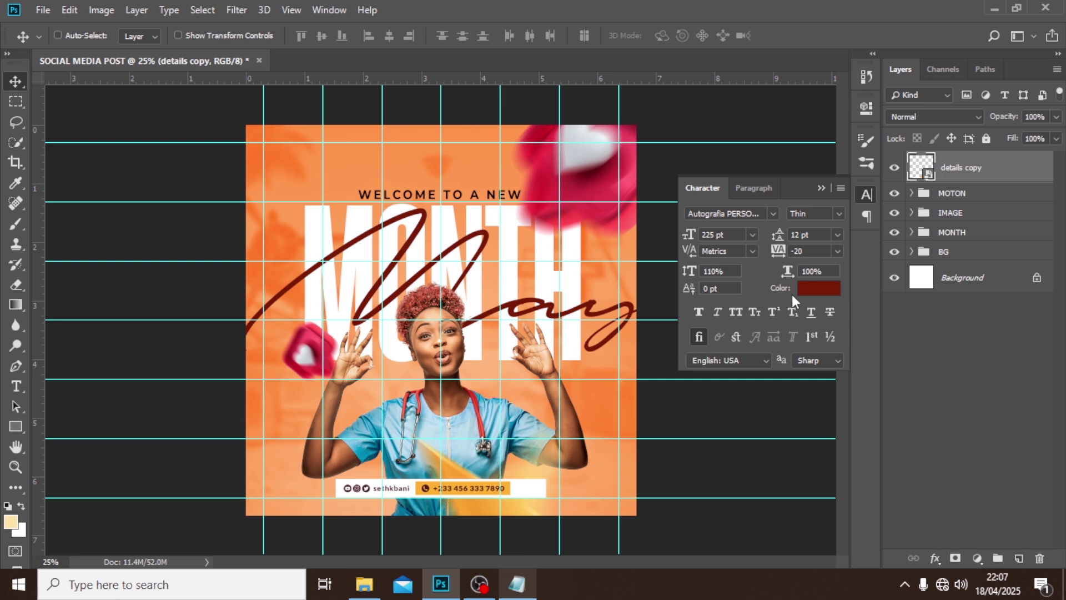
key(ctrl+g)
double_click(955, 160)
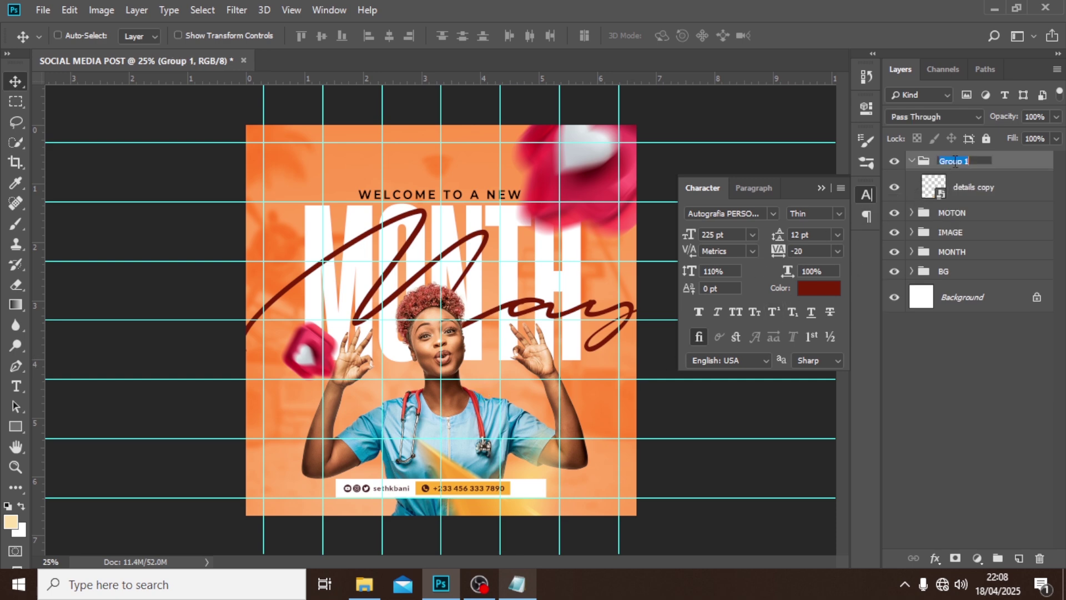
text(EL)
key(Return)
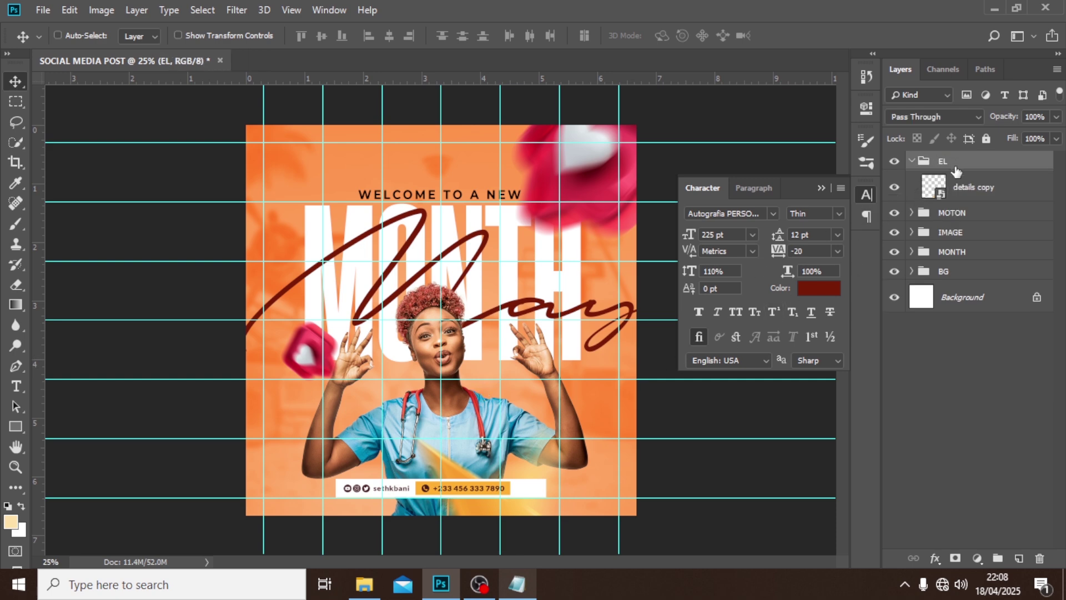
Step: On a new top Layer 1, paint a soft wash in the sampled orange background colour
click(1020, 559)
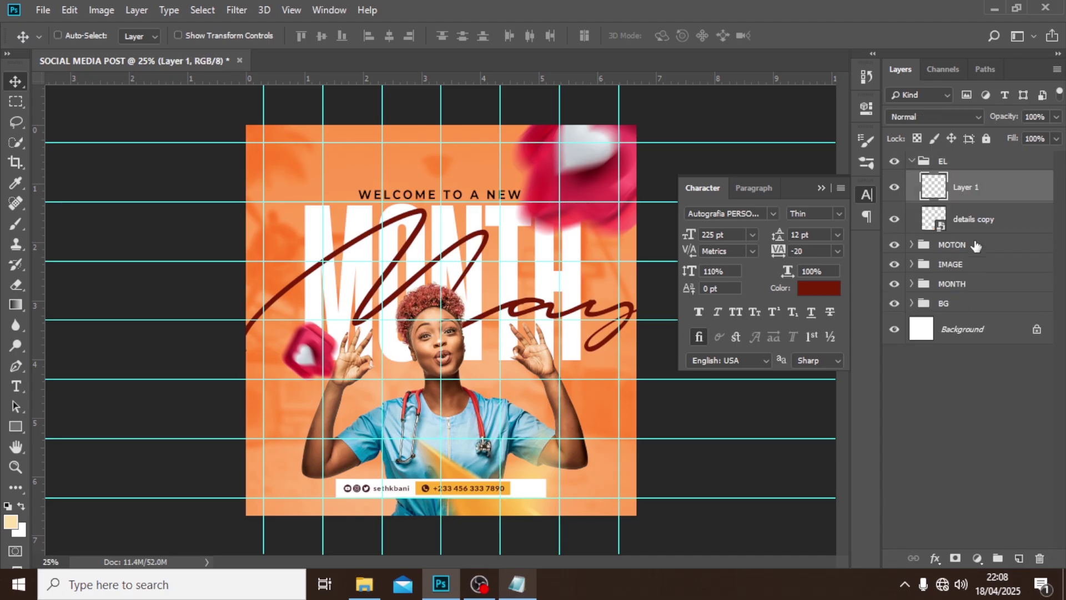
drag(963, 191, 949, 168)
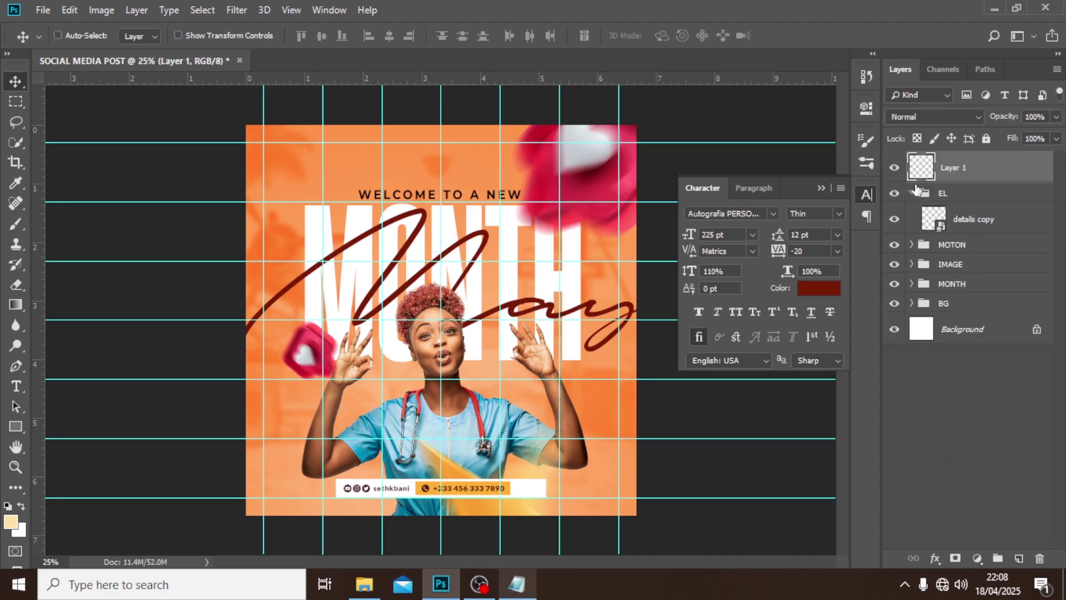
key(ctrl+semicolon)
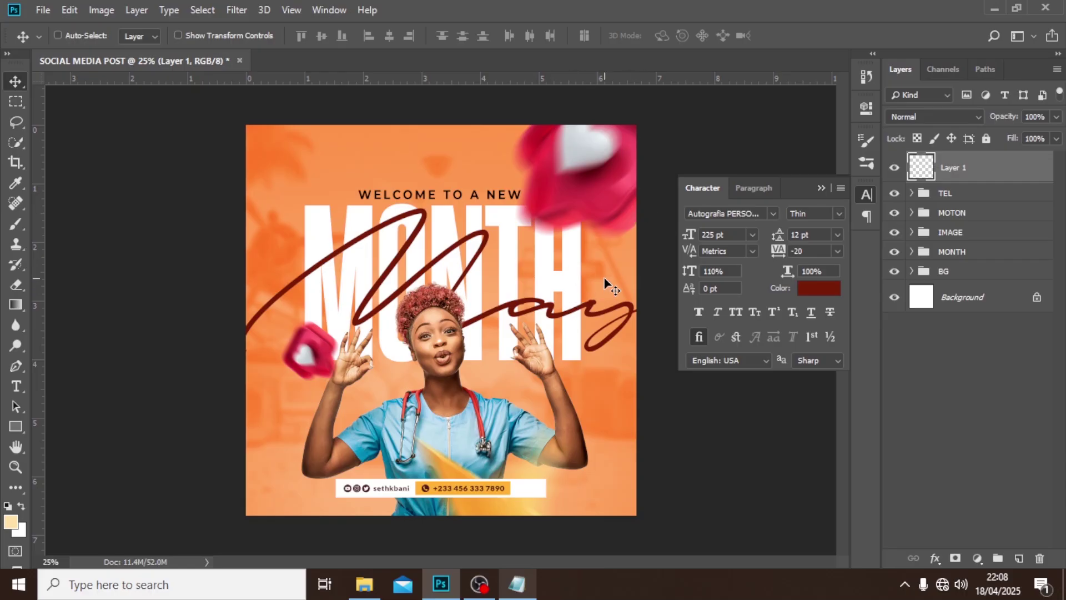
key(b)
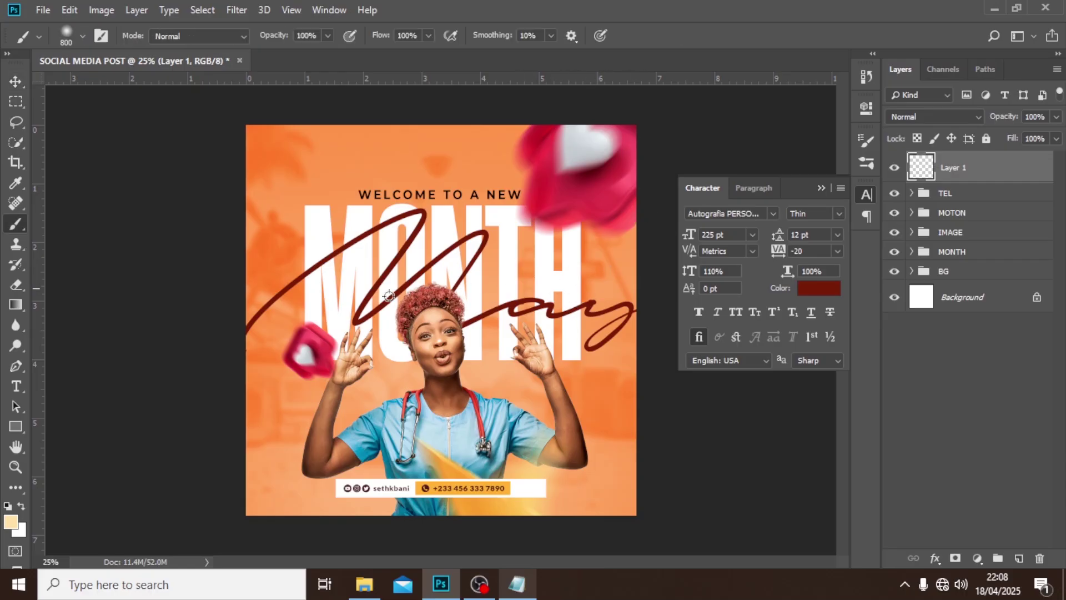
alt+click(568, 496)
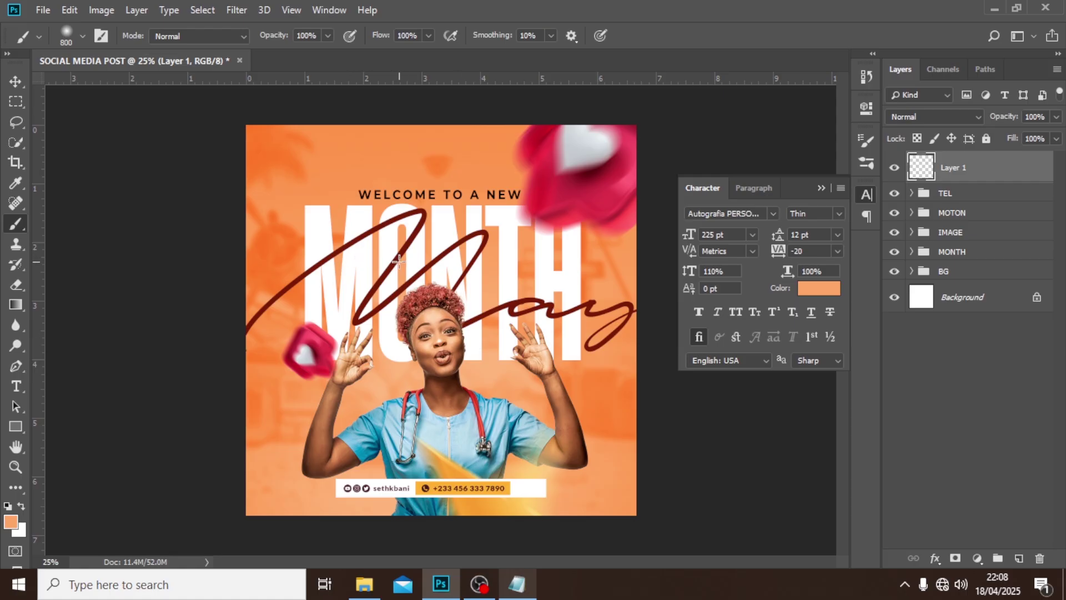
click(441, 323)
Step: Set the orange glow layer to Screen blend mode and move it up-left
click(921, 118)
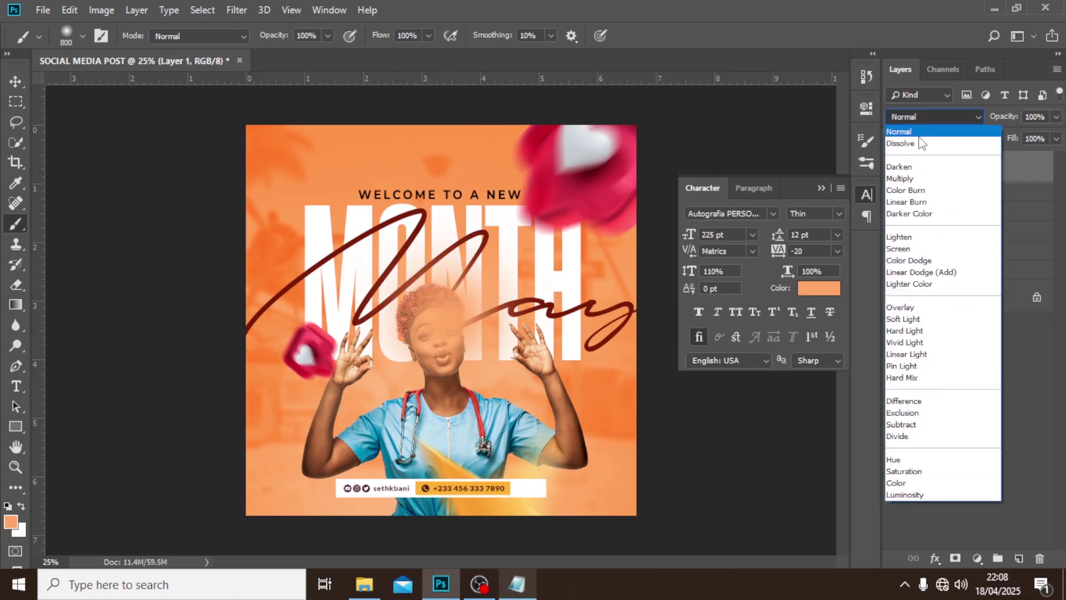
click(916, 233)
click(931, 117)
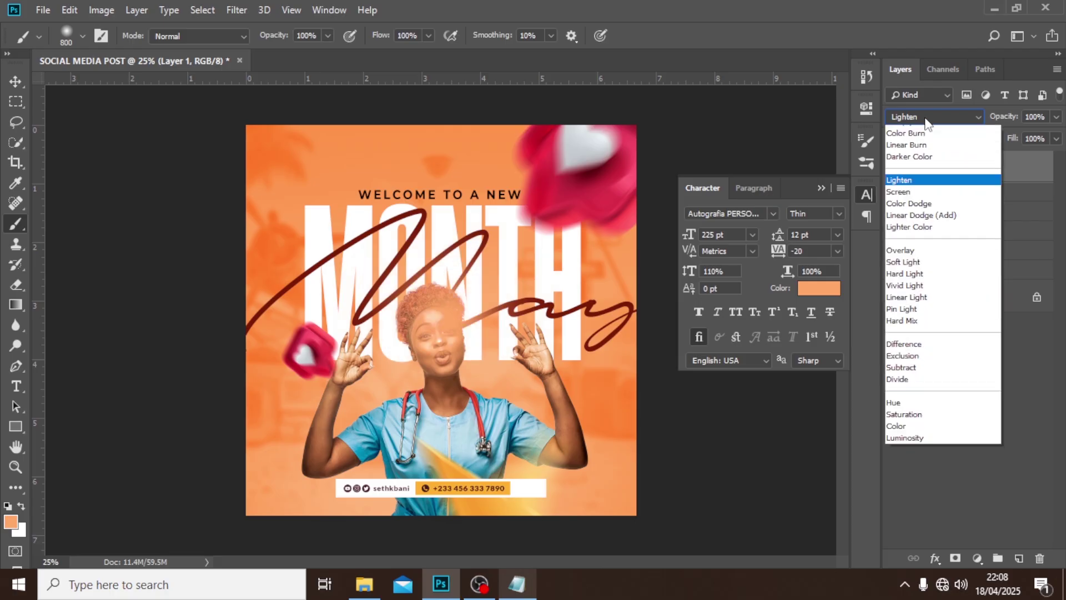
click(917, 242)
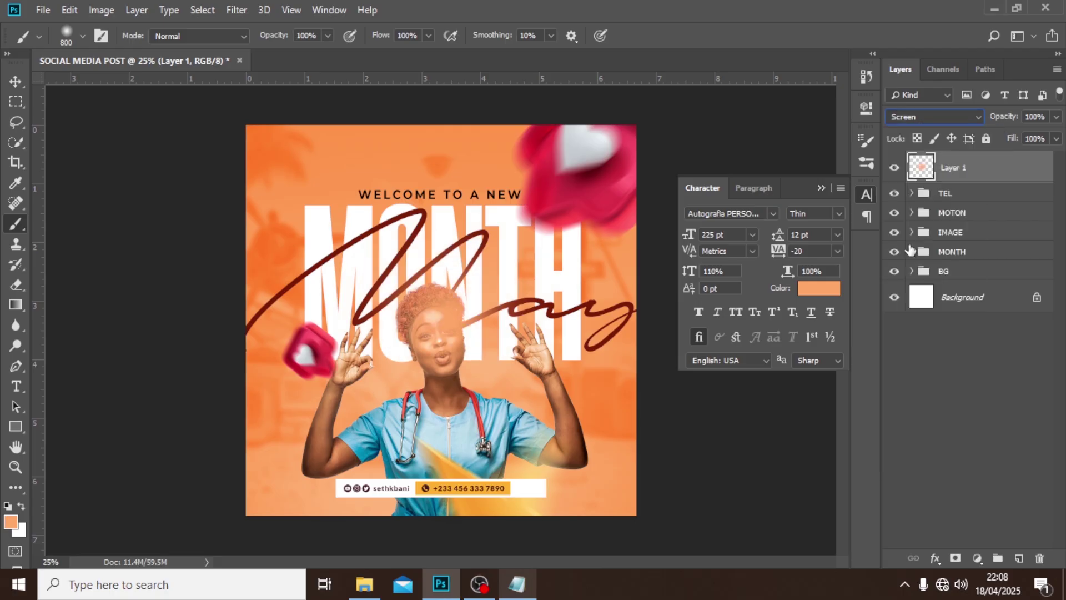
click(16, 81)
mouse_move(438, 334)
mouse_down()
mouse_move(475, 285)
mouse_move(499, 357)
mouse_move(488, 393)
mouse_move(504, 367)
mouse_move(340, 198)
mouse_move(300, 179)
mouse_up()
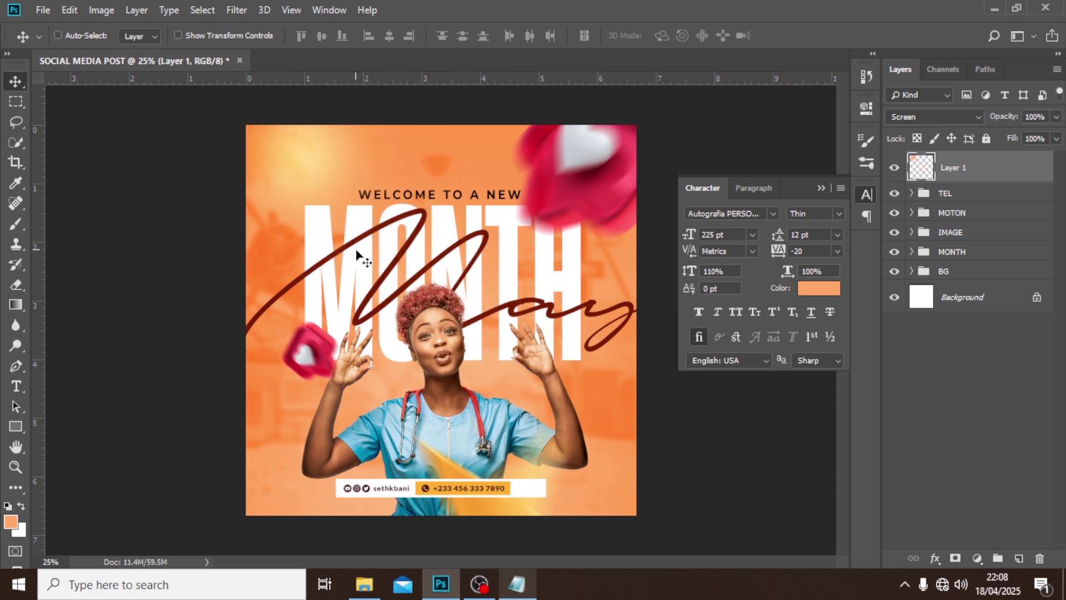
Step: Scale the orange glow to about 149% and duplicate it into four layers
key(ctrl+t)
drag(431, 285, 408, 238)
key(Return)
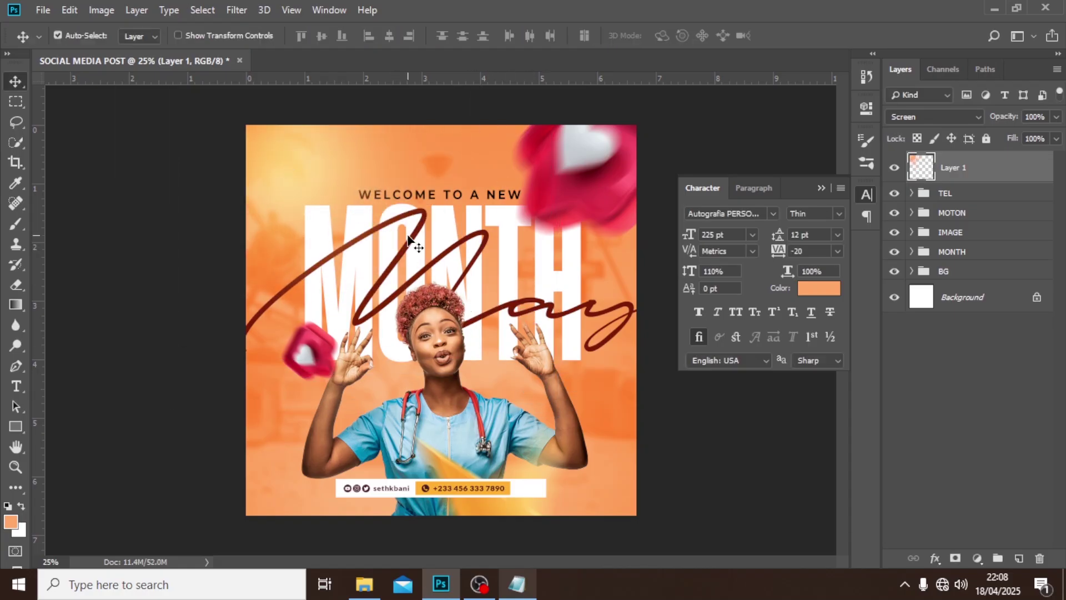
key(ctrl+j)
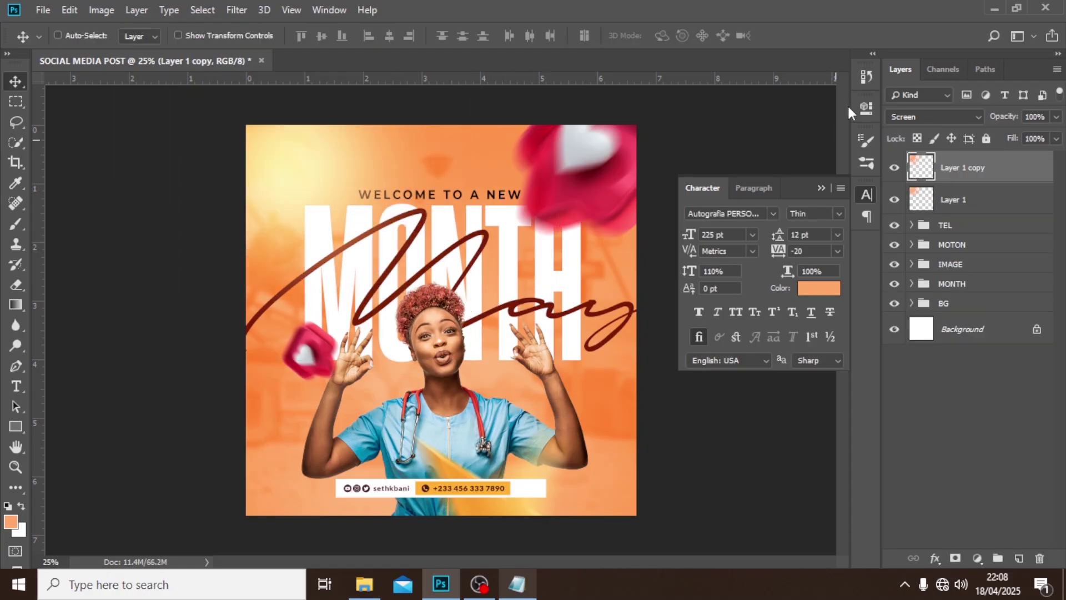
shift+click(938, 201)
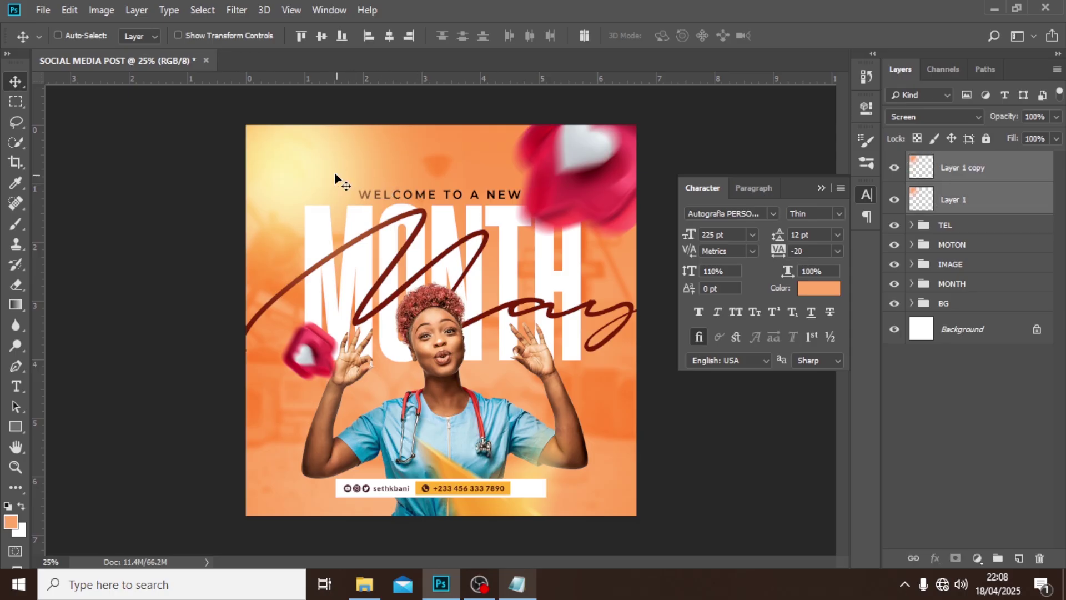
click(345, 180)
key(ctrl+j)
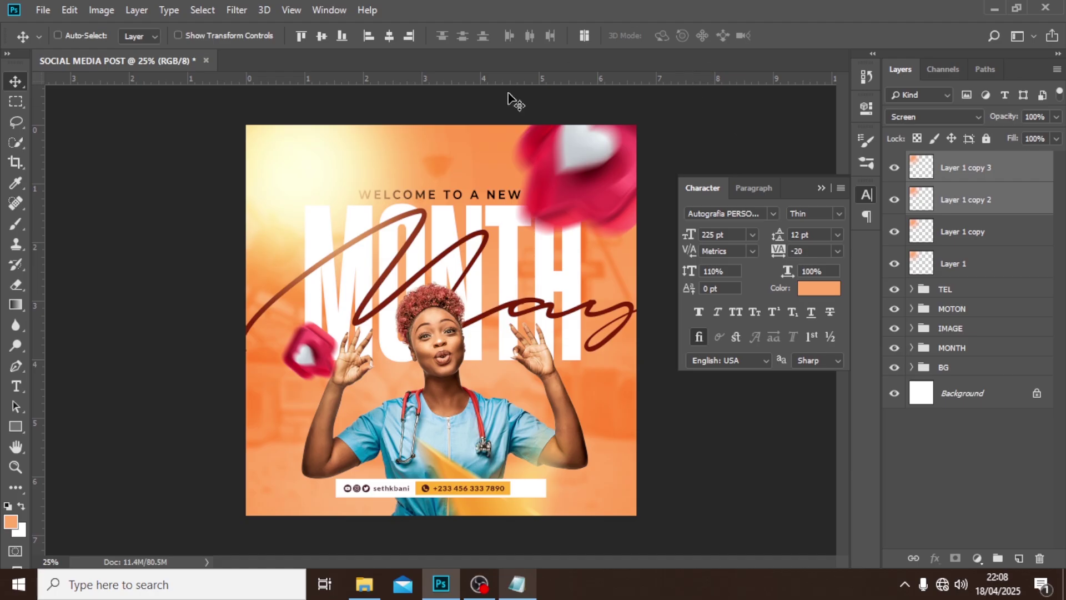
Step: Move the new glow copies down and right at about 40% opacity
drag(340, 200, 534, 419)
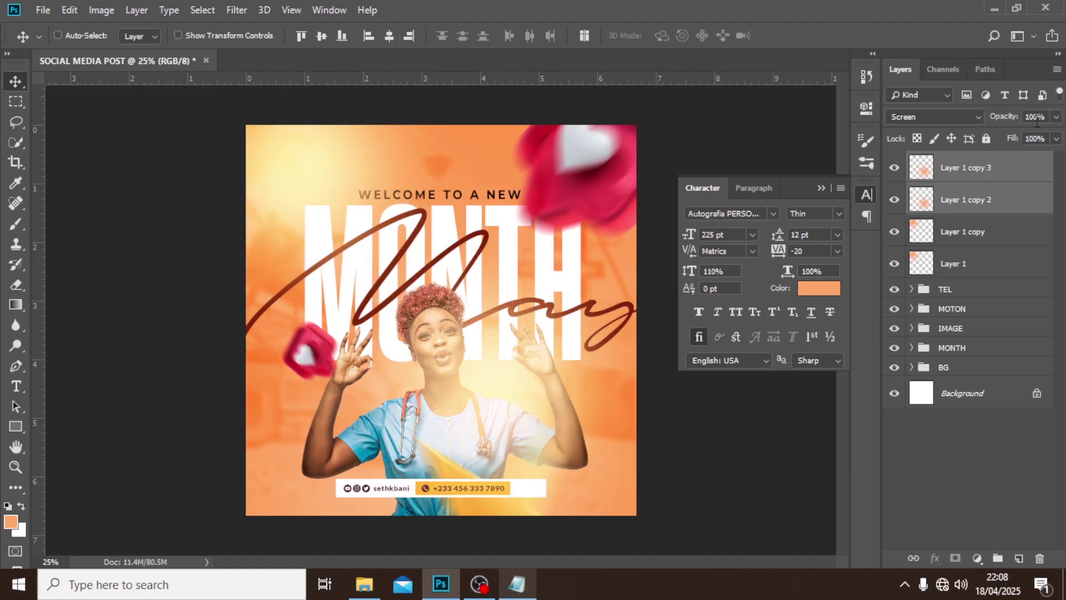
click(1056, 117)
drag(1015, 133, 1007, 135)
drag(500, 416, 488, 392)
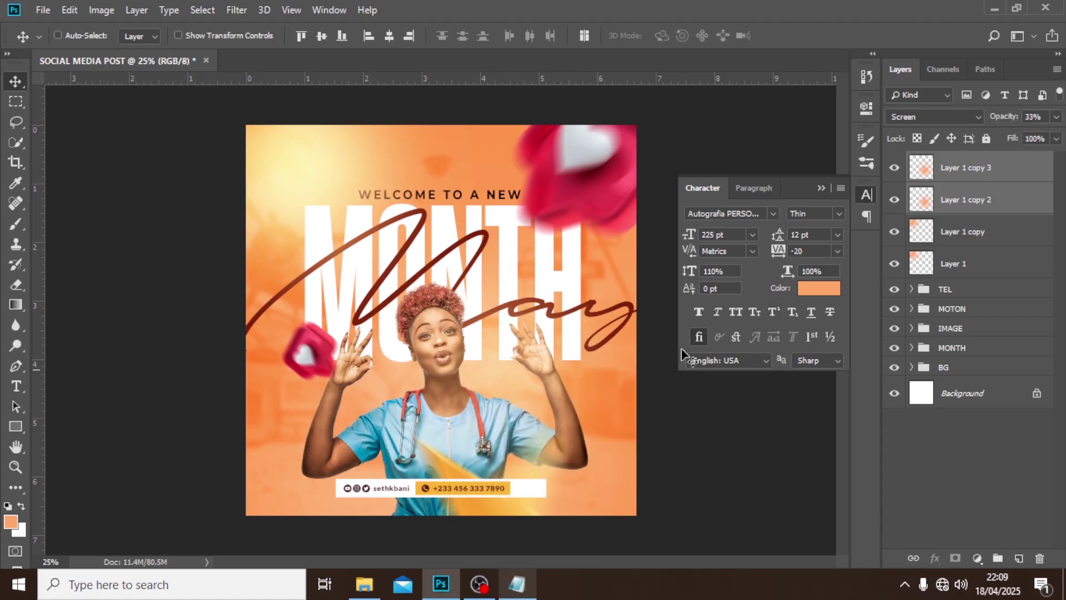
click(1055, 118)
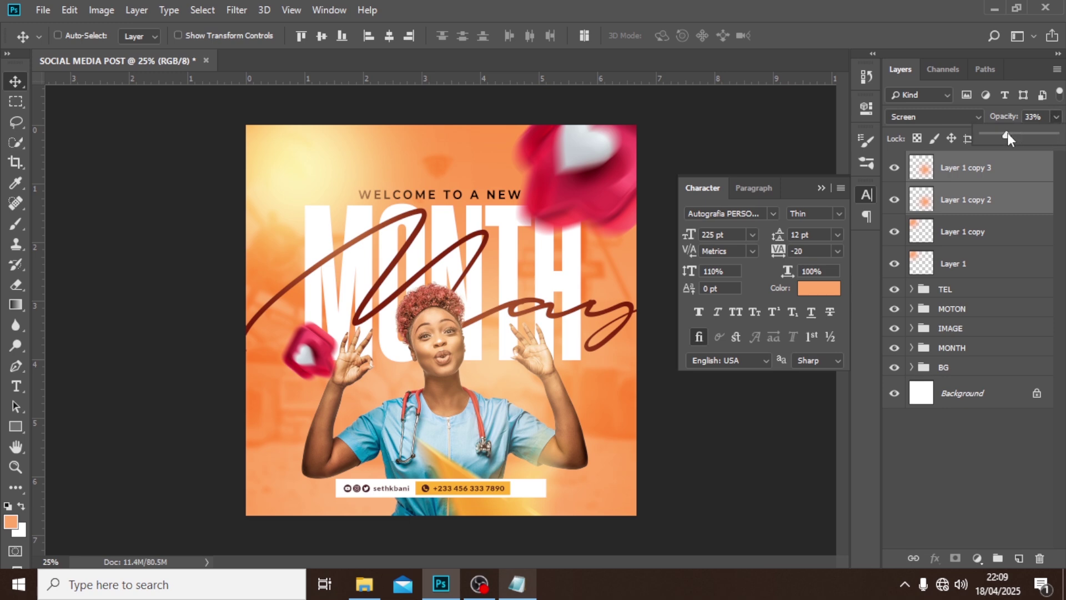
drag(1007, 134, 1012, 134)
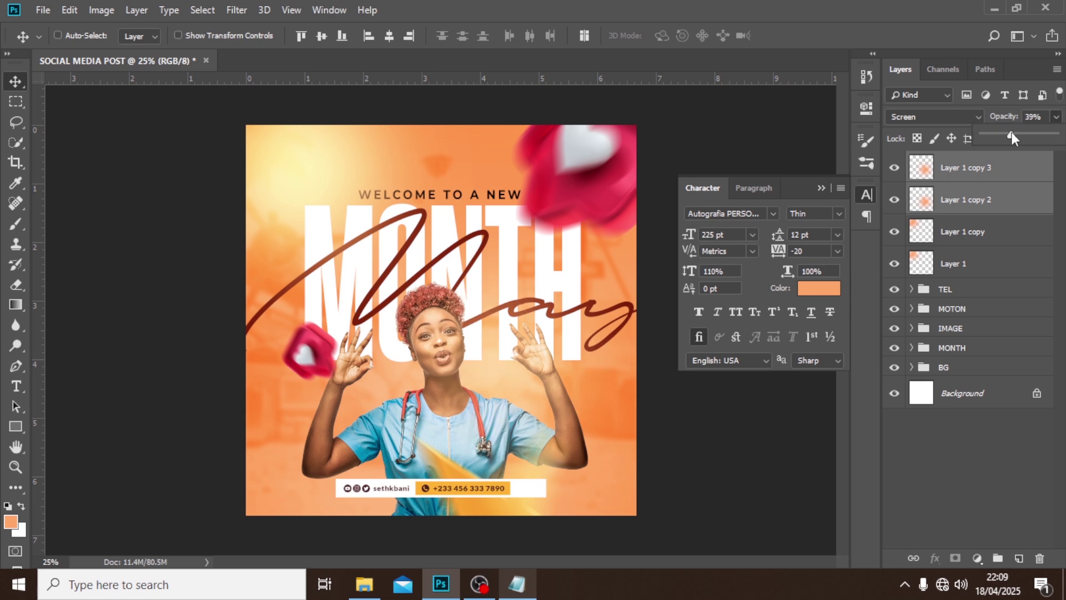
Step: Group all four glow layers and name the group GLOW
shift+click(948, 269)
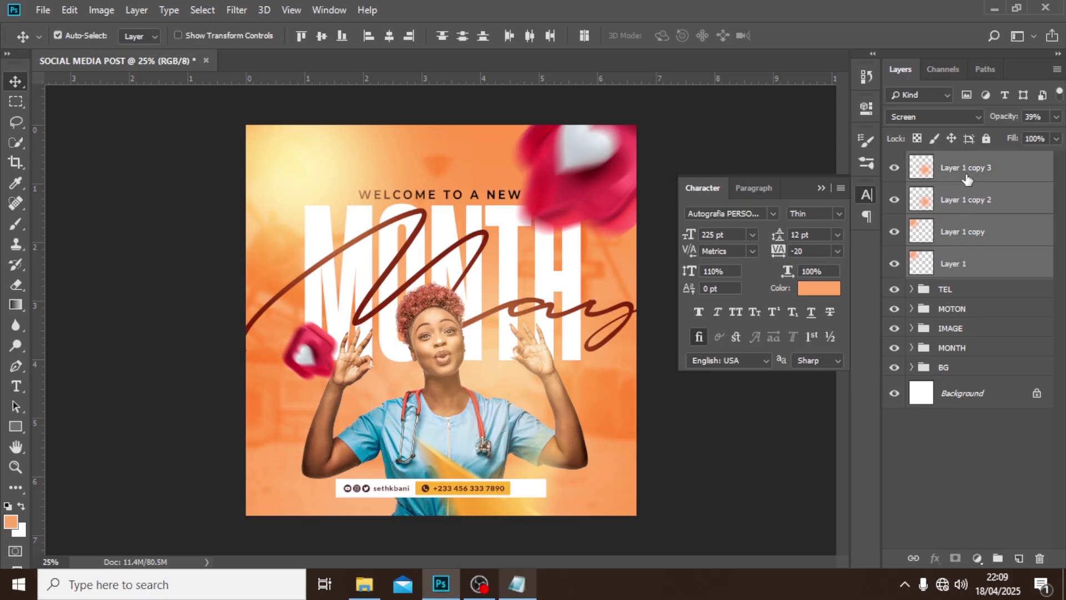
key(ctrl+g)
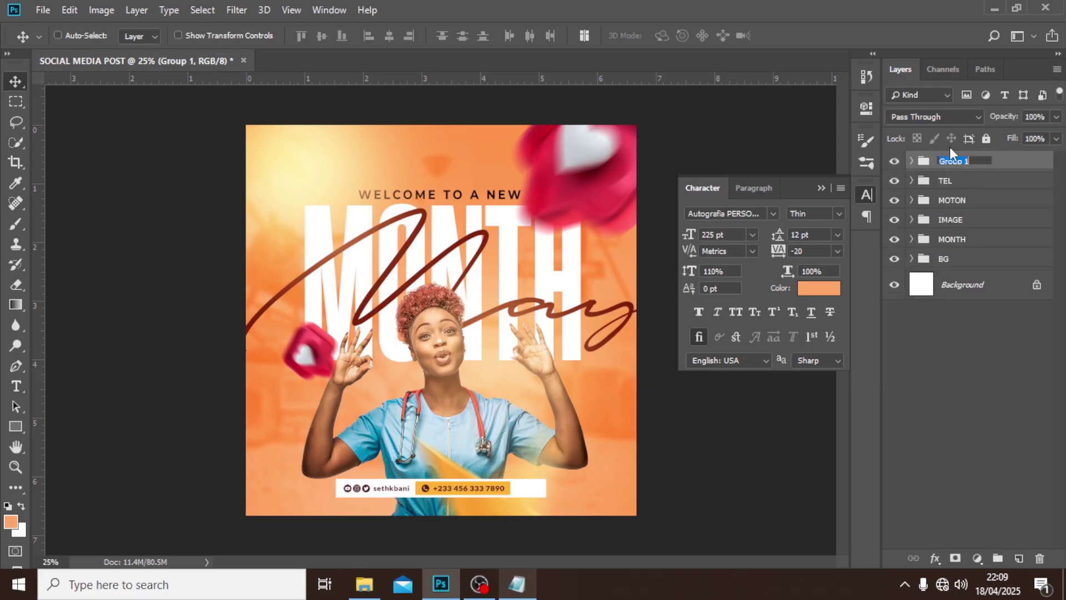
text(GLOW)
key(Return)
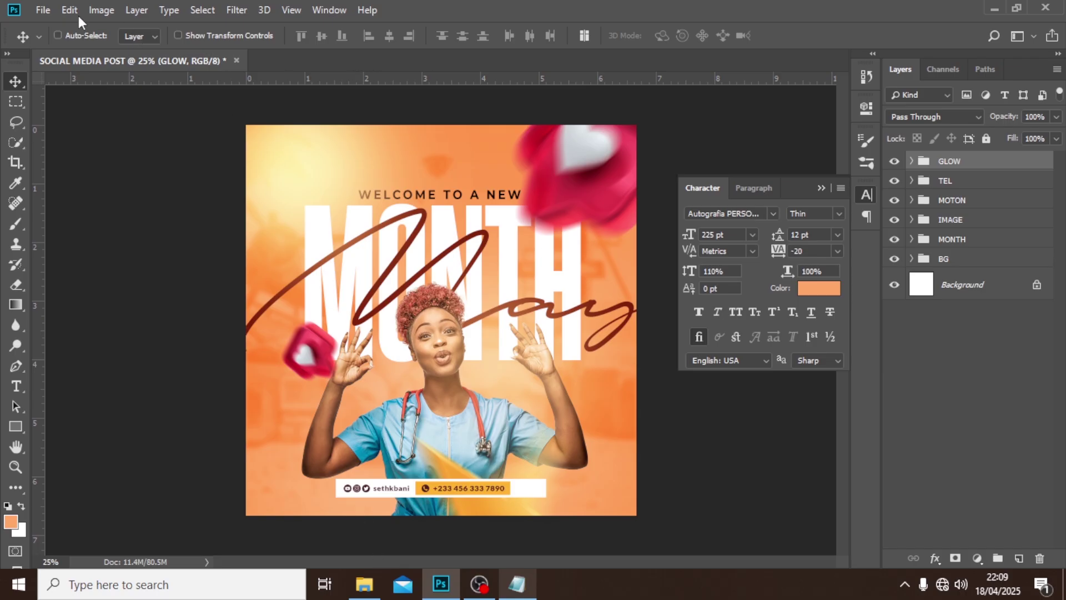
Step: Place the '48efbbbfa7d6e8acb83af7db85b31b03 copy' rainbow light-leak image as an embedded layer
click(43, 10)
click(95, 292)
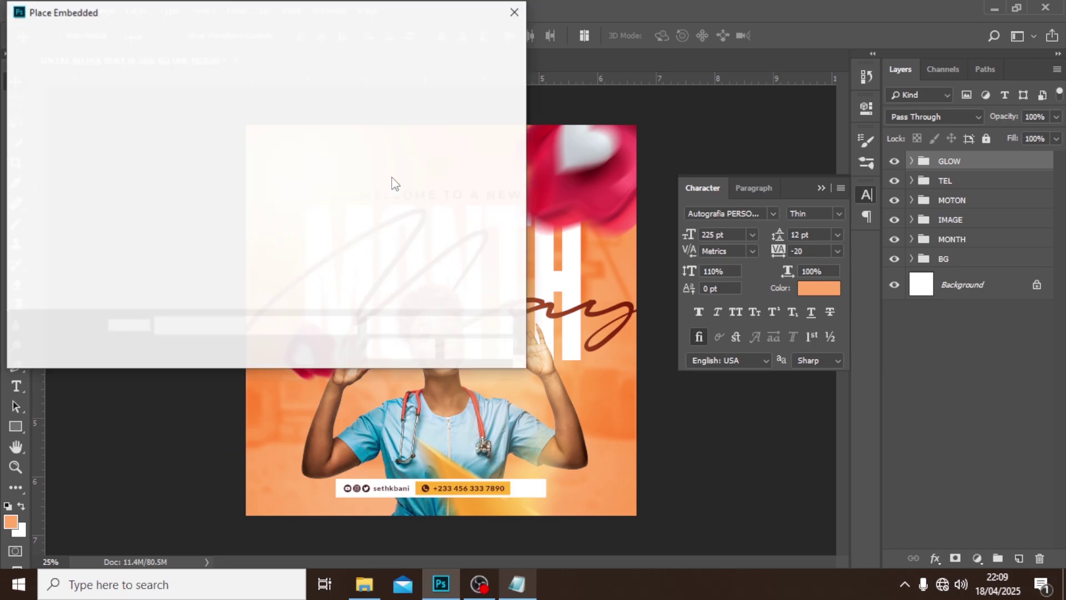
click(281, 116)
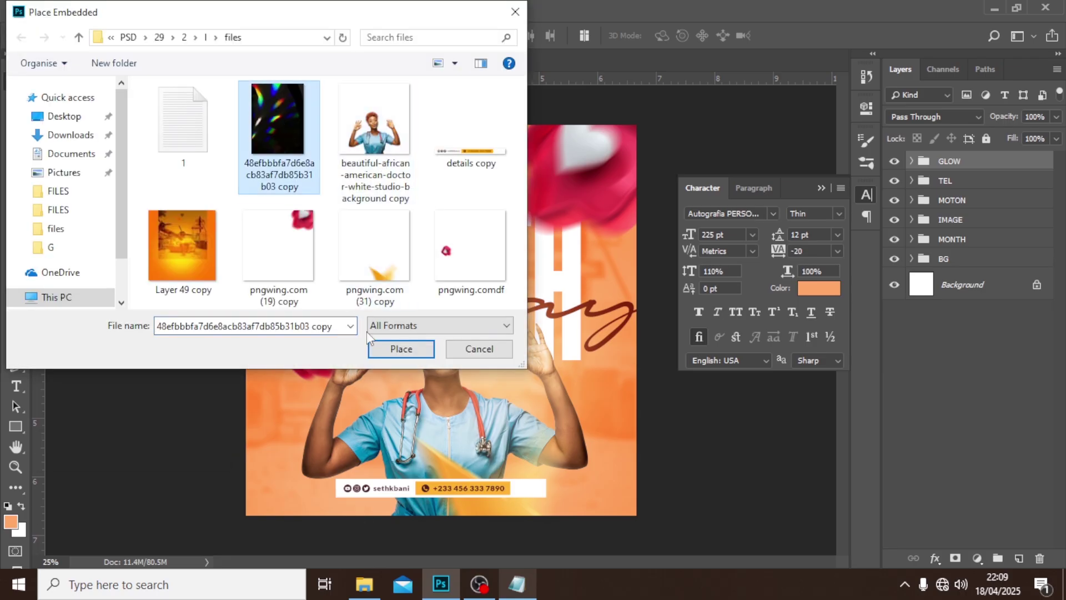
click(391, 350)
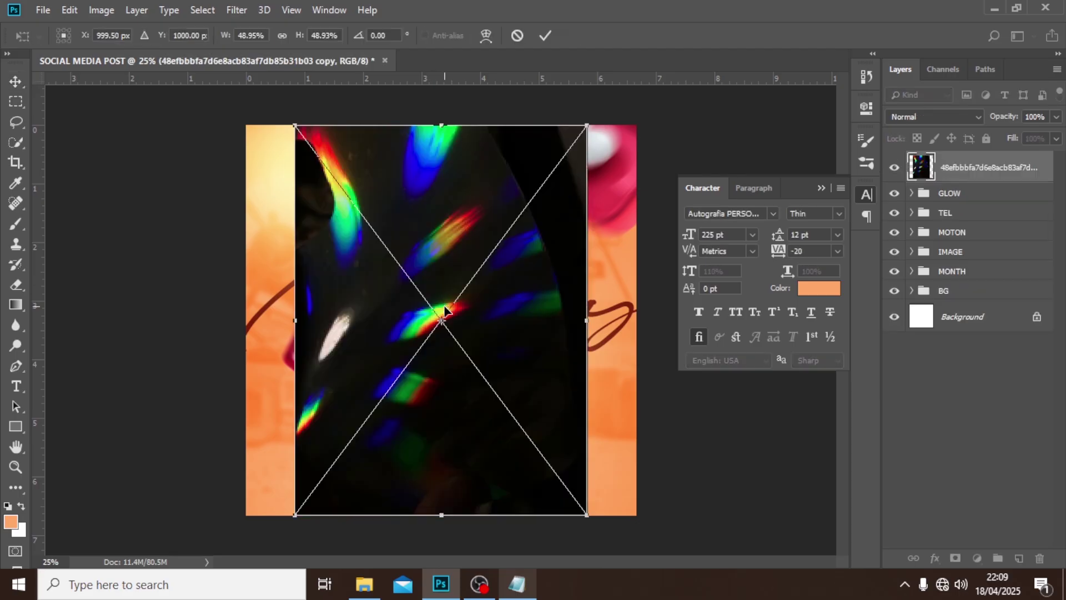
key(Return)
Step: Blend the light leak in Screen mode and shift it to the right
click(907, 114)
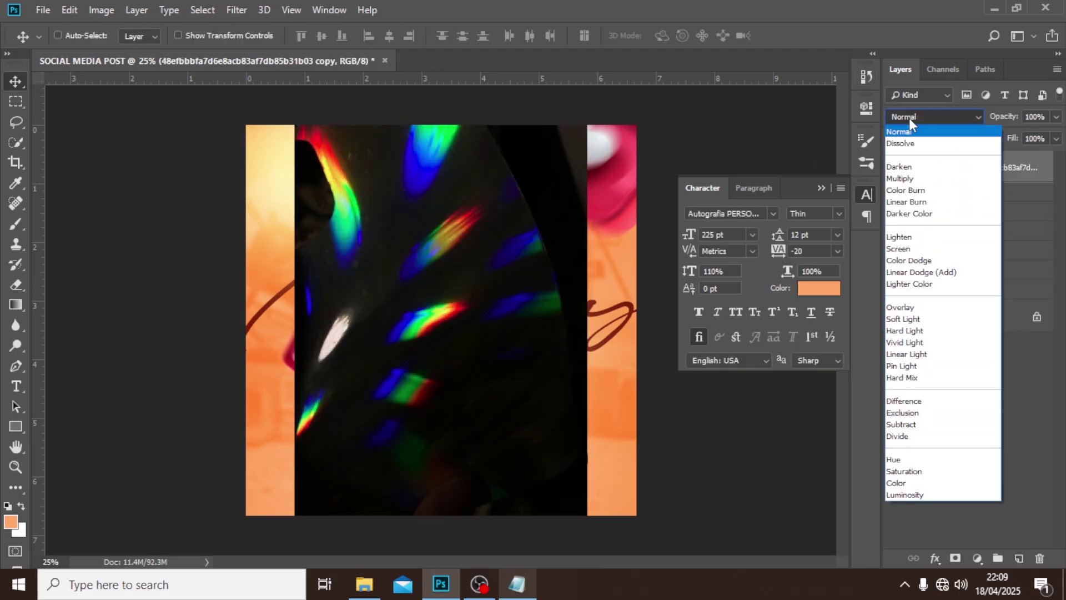
click(908, 250)
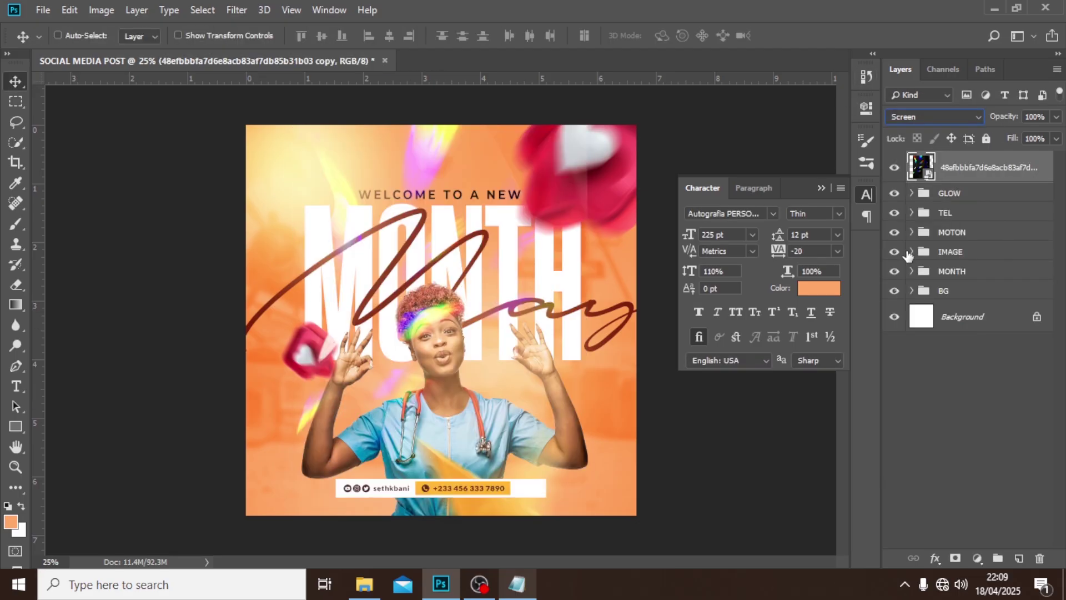
drag(473, 316, 547, 320)
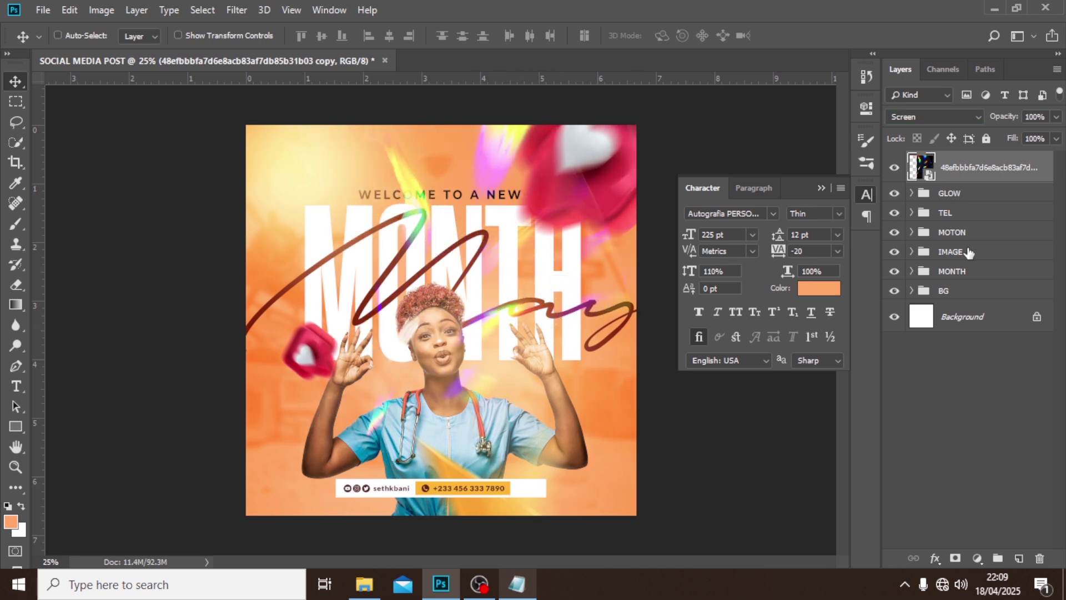
Step: Add a layer mask to the light leak with a small brush, then nudge the layer slightly left
click(955, 558)
key(b)
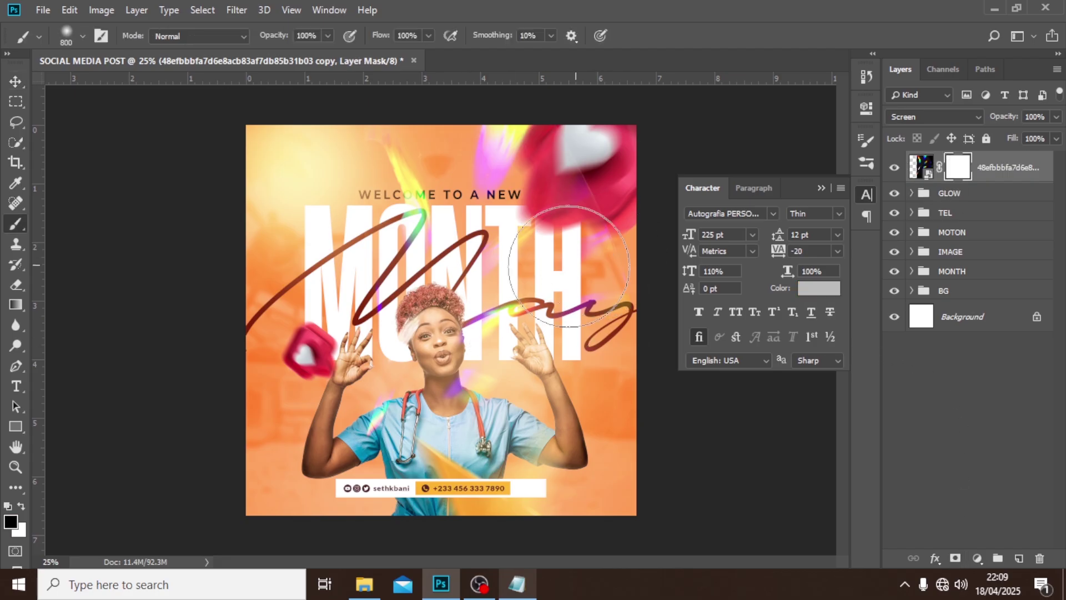
key(bracketleft)
key(bracketleft)
key(bracketleft)
key(bracketleft)
key(bracketleft)
key(bracketleft)
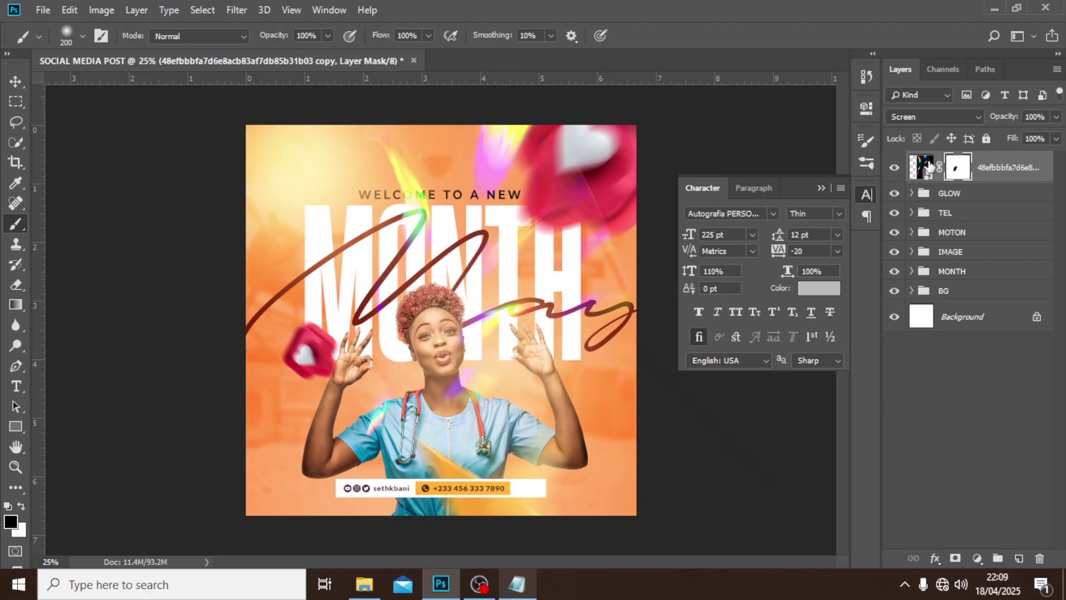
click(926, 165)
key(v)
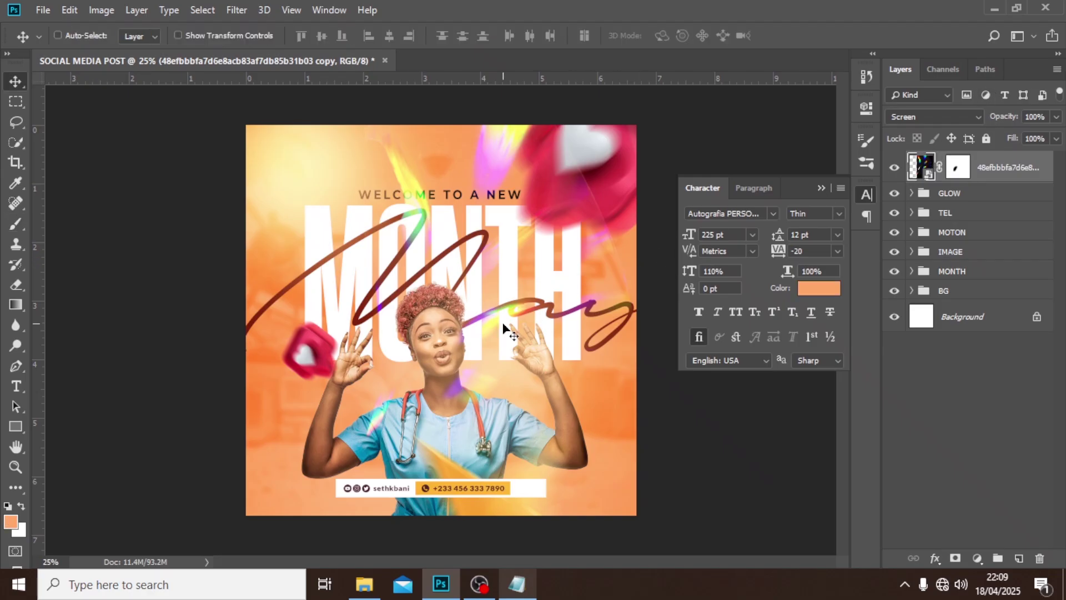
mouse_move(503, 325)
mouse_down()
mouse_move(473, 347)
mouse_move(476, 331)
mouse_move(451, 346)
mouse_move(586, 328)
mouse_move(516, 316)
mouse_up()
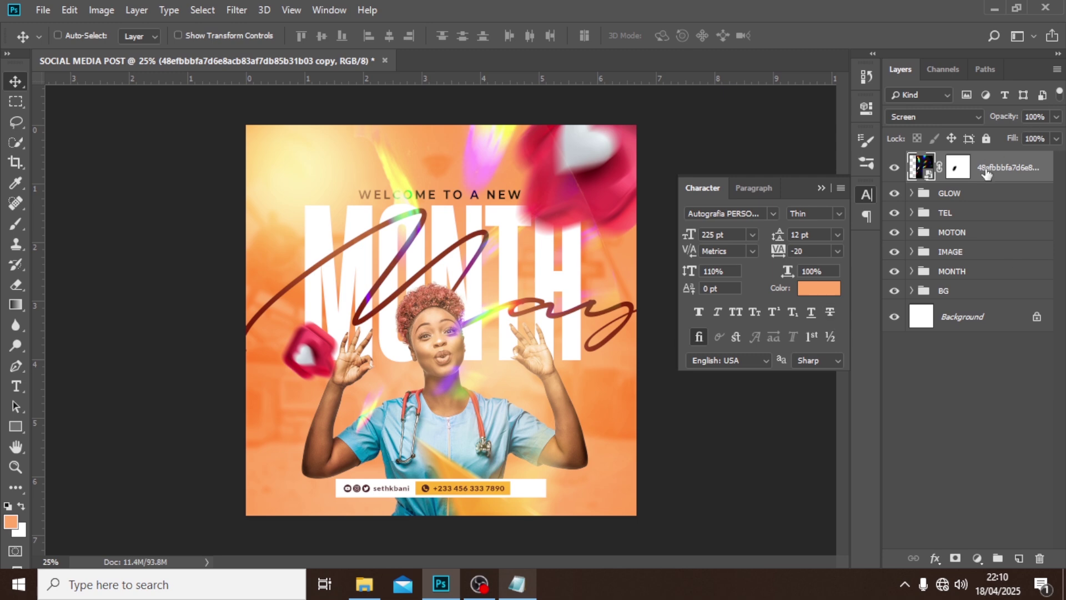
Step: Put the light leak in a group named holograohic and collapse it
key(ctrl+g)
double_click(956, 162)
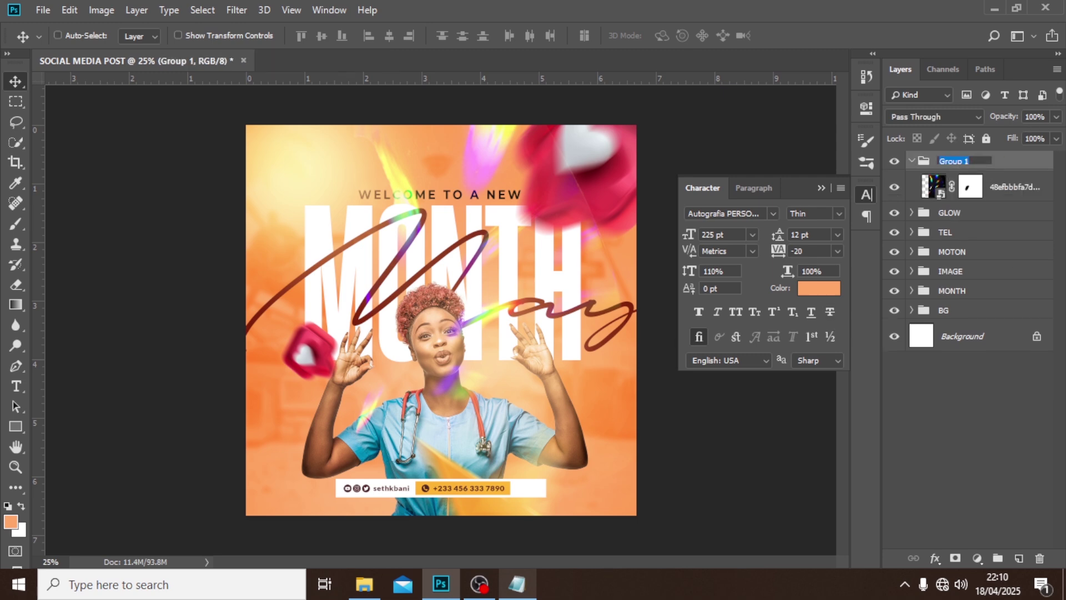
text(holograohic)
key(Return)
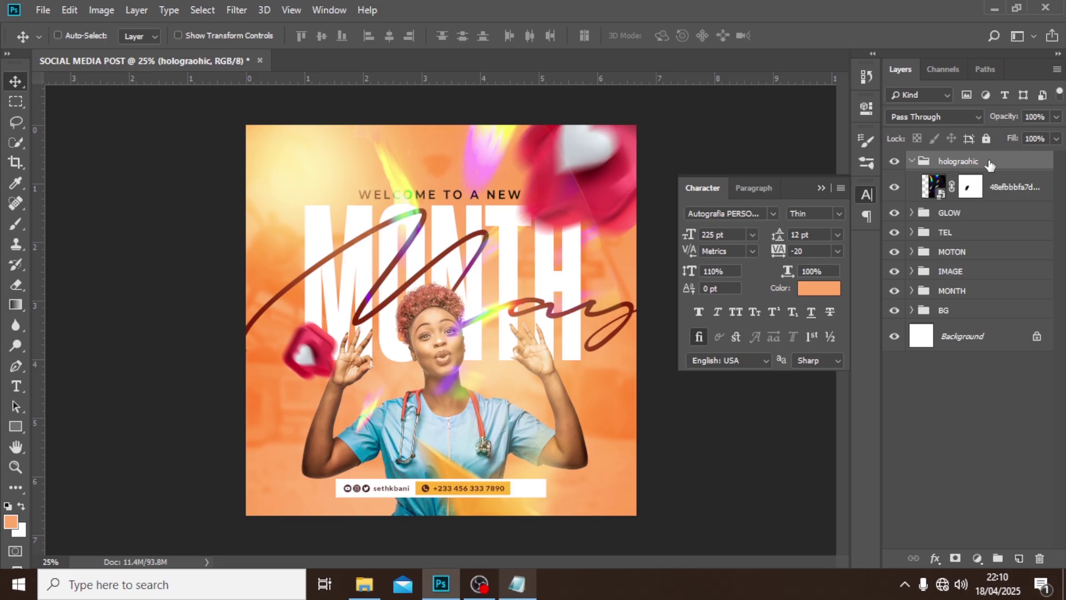
click(911, 161)
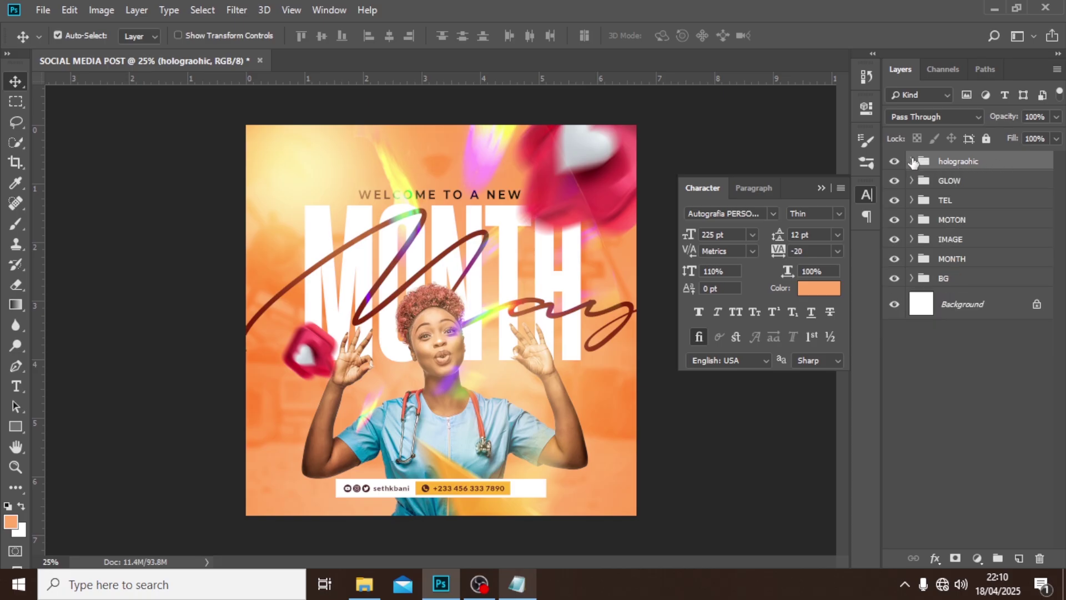
Step: Stamp all visible layers into Layer 2 and convert it to a smart object
key(ctrl+shift+alt+e)
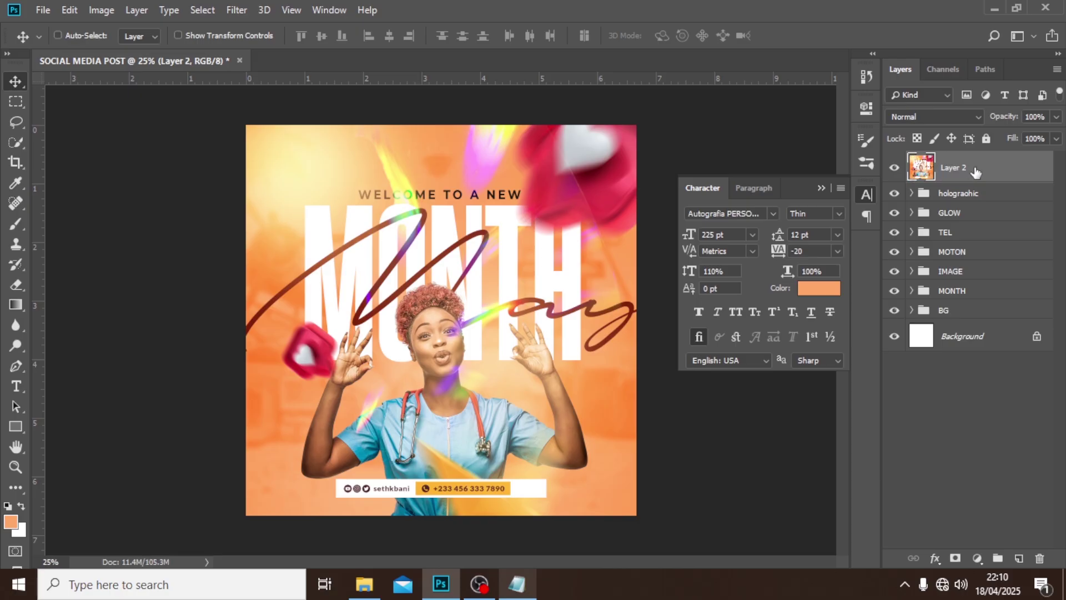
right_click(977, 173)
click(813, 189)
Step: In the Camera Raw filter, set Contrast +48, Highlights +17 and Shadows +13
click(235, 10)
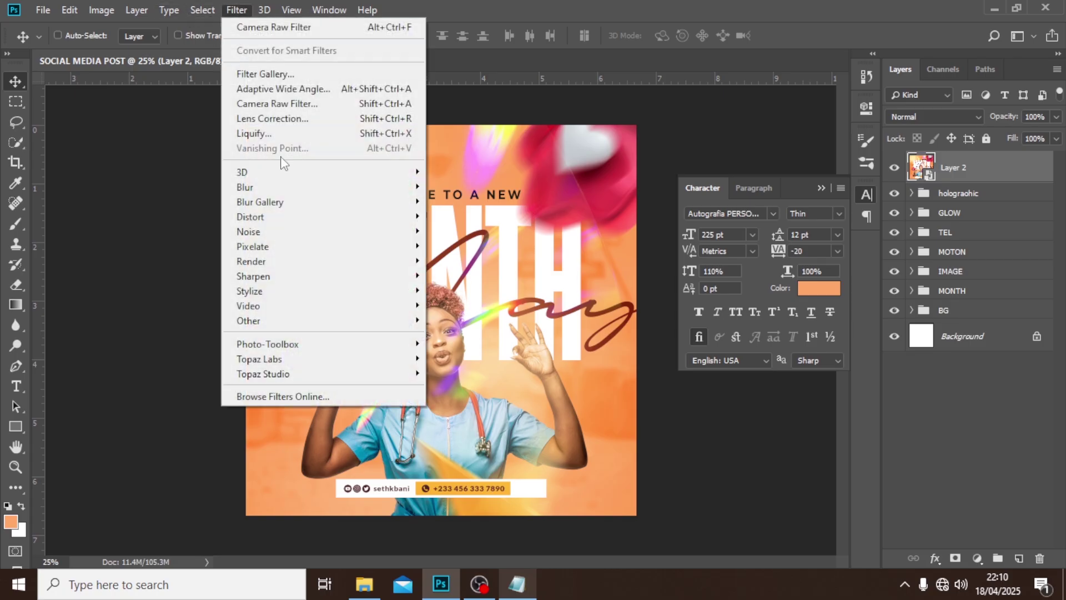
click(284, 103)
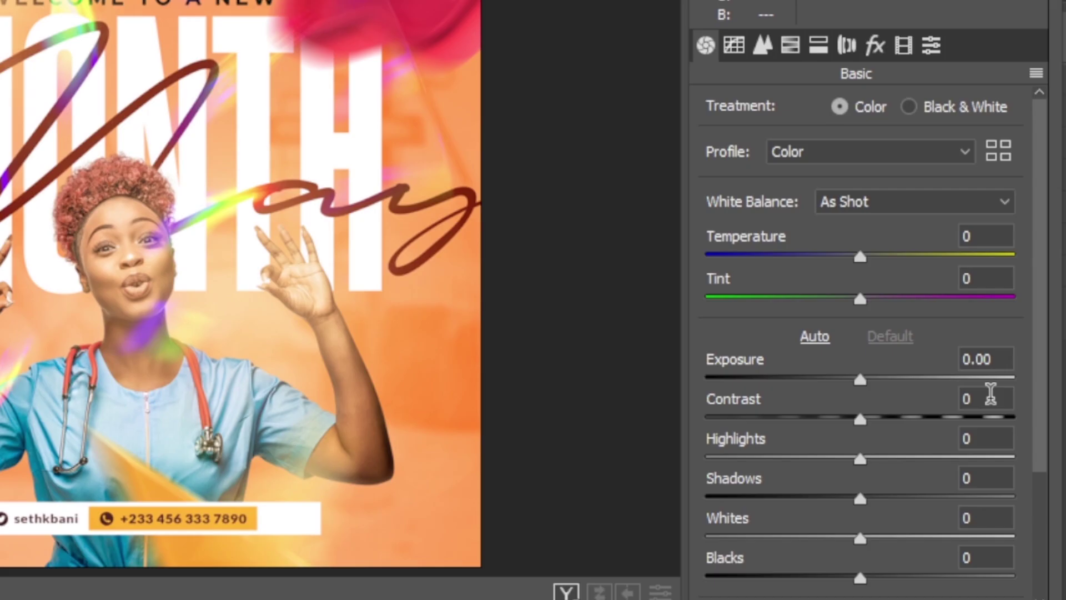
click(998, 386)
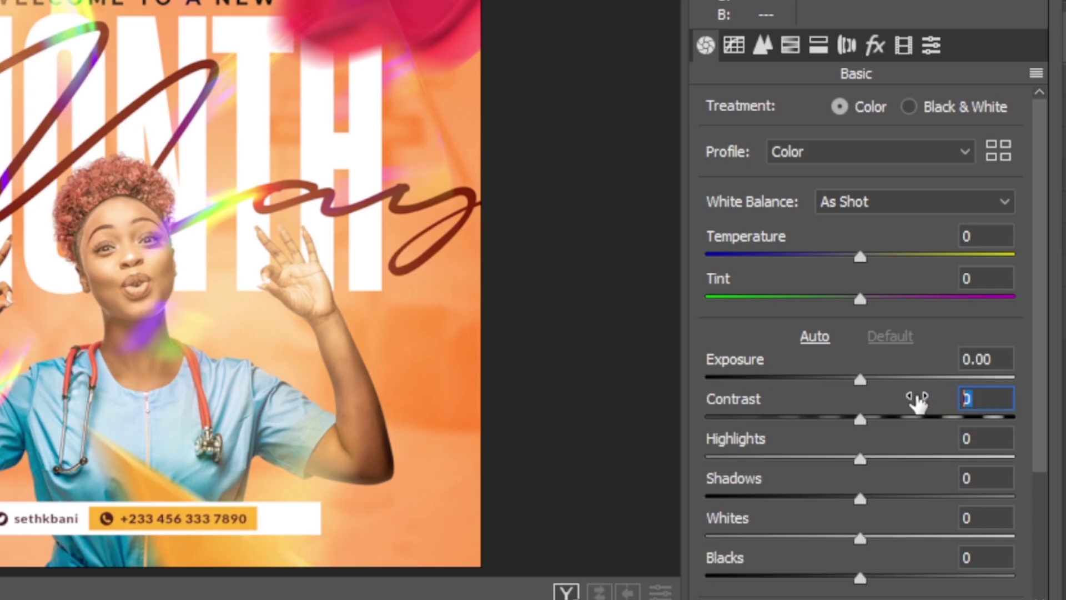
drag(916, 397, 928, 409)
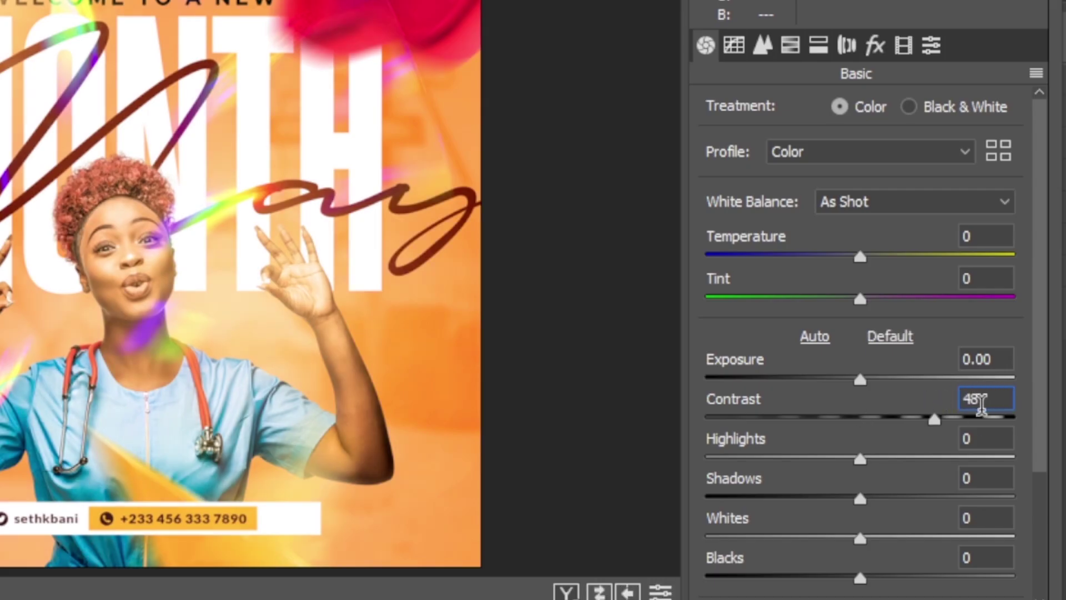
click(983, 439)
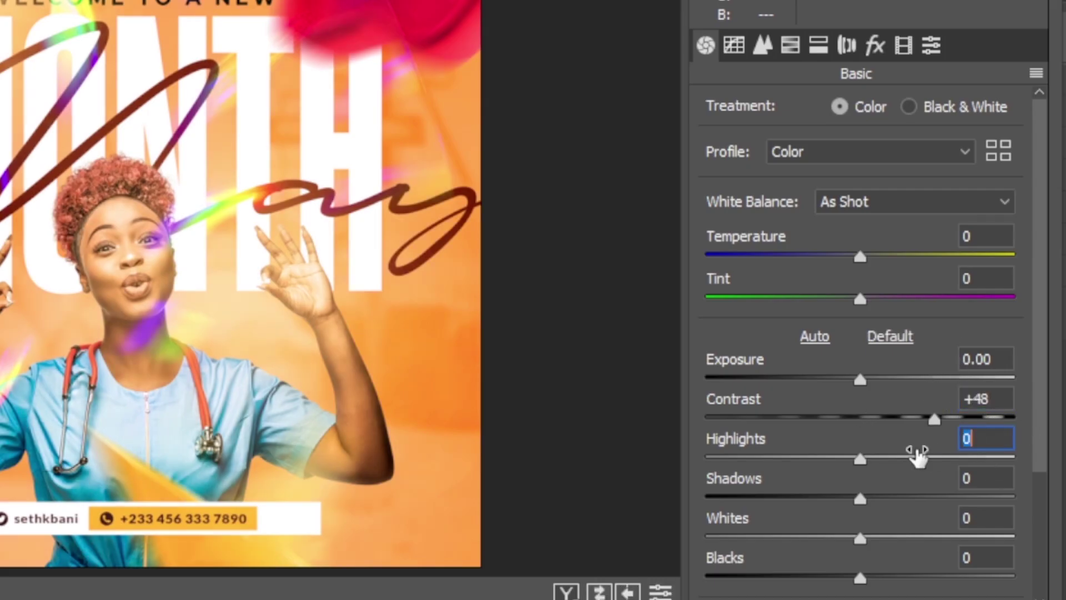
text(17)
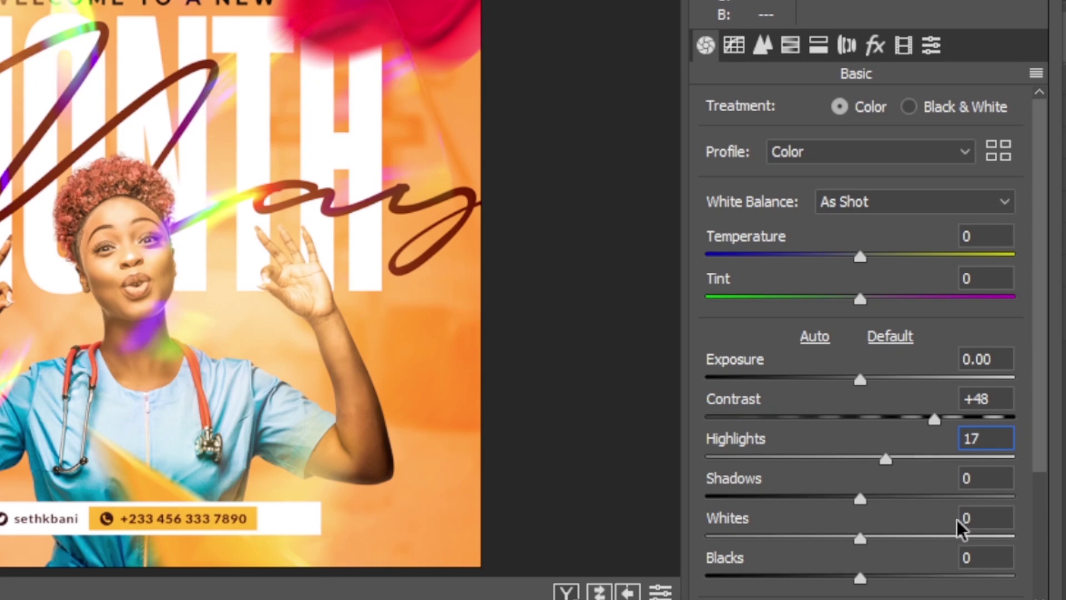
click(984, 472)
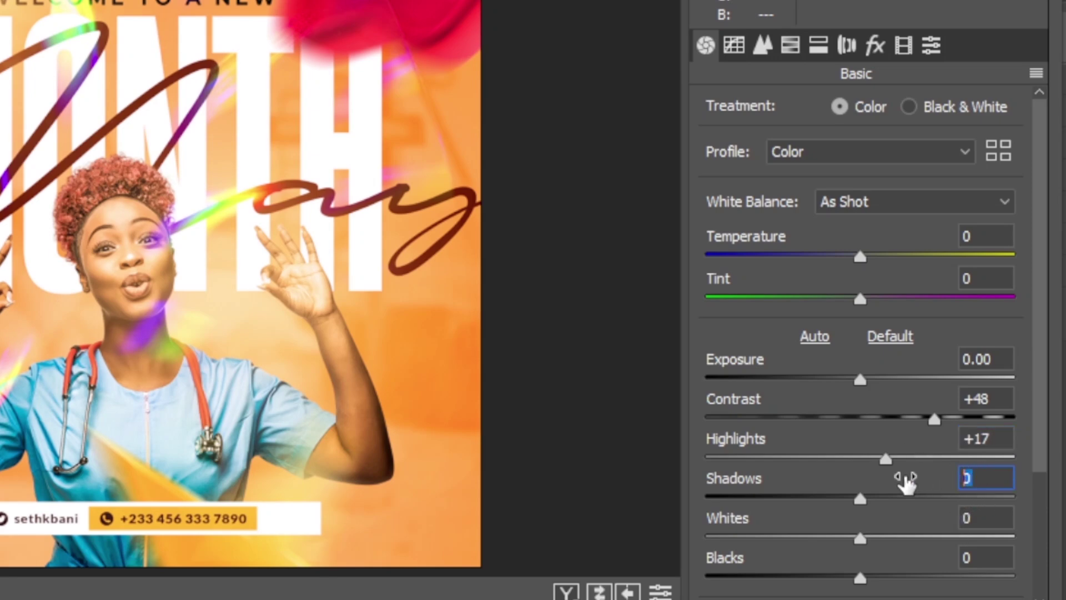
text(13)
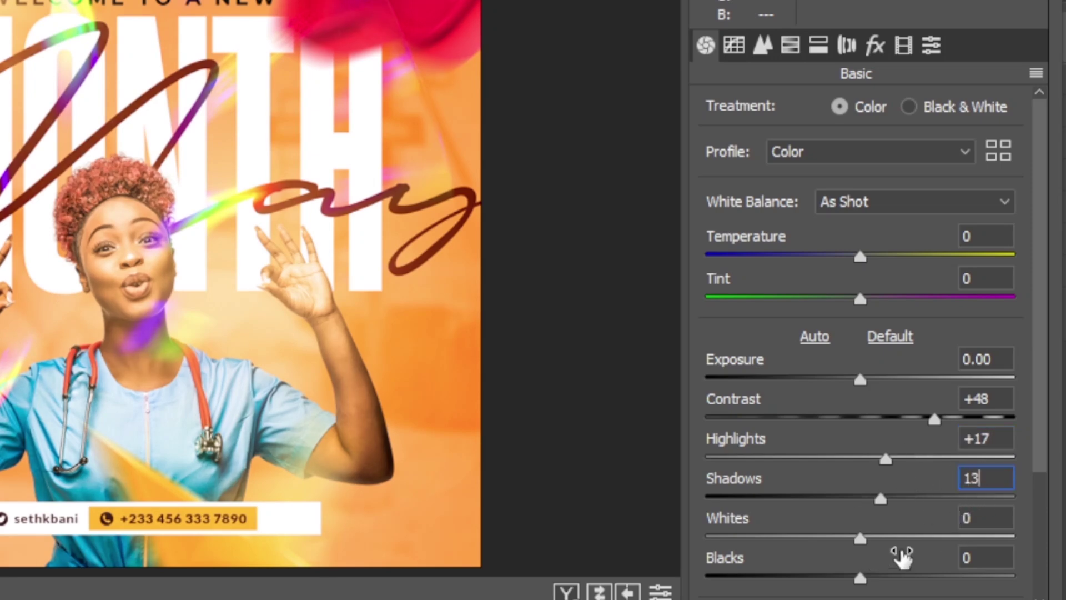
Step: Set Whites -32, Blacks -32 and Clarity 53 in Camera Raw
click(982, 515)
double_click(980, 510)
text(-)
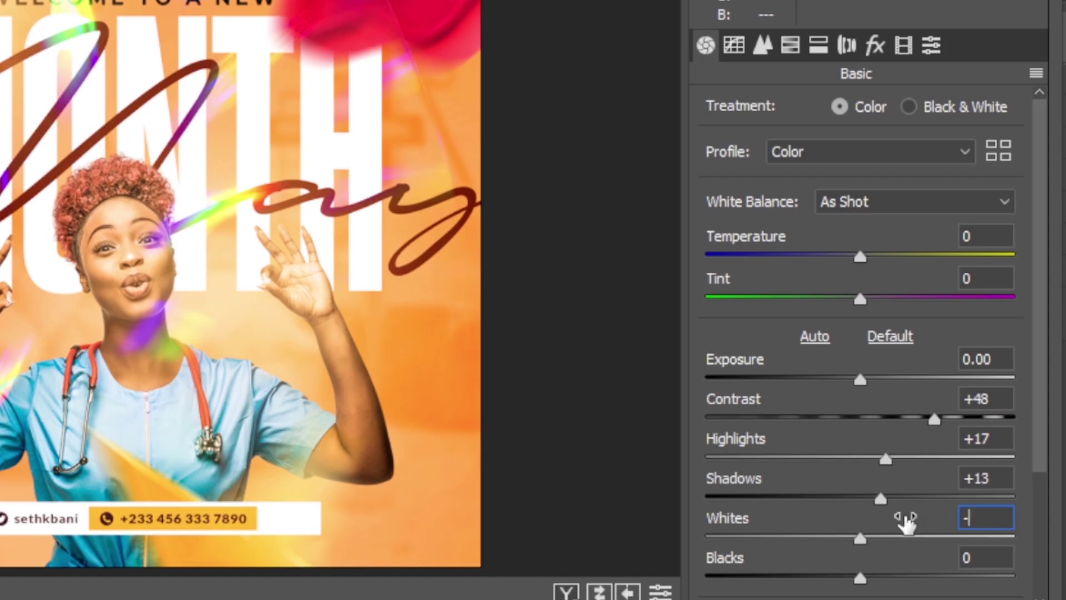
text(32)
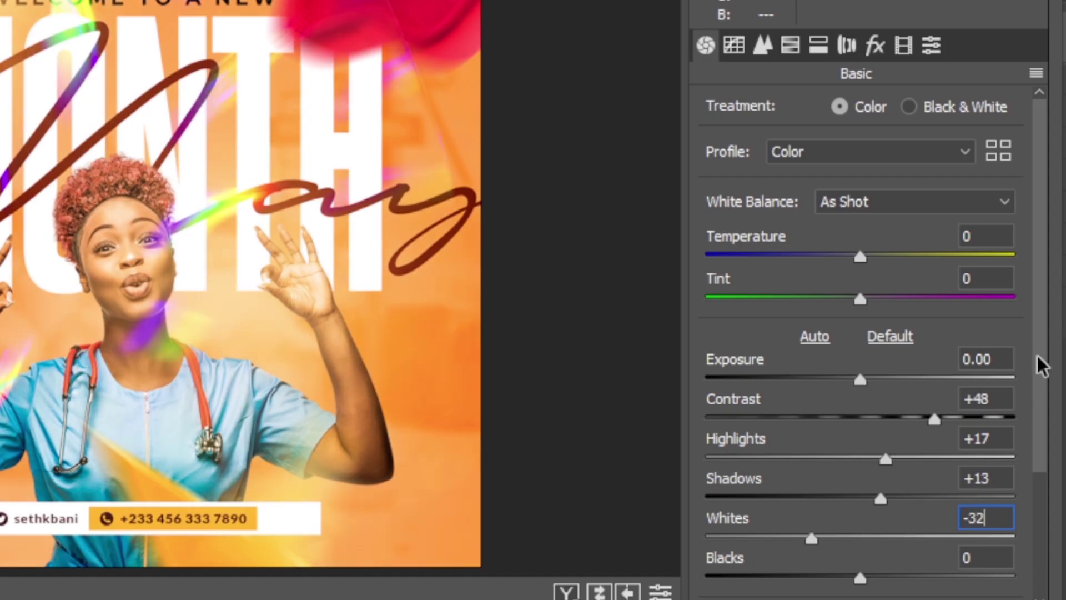
scroll(1035, 434, down, 3)
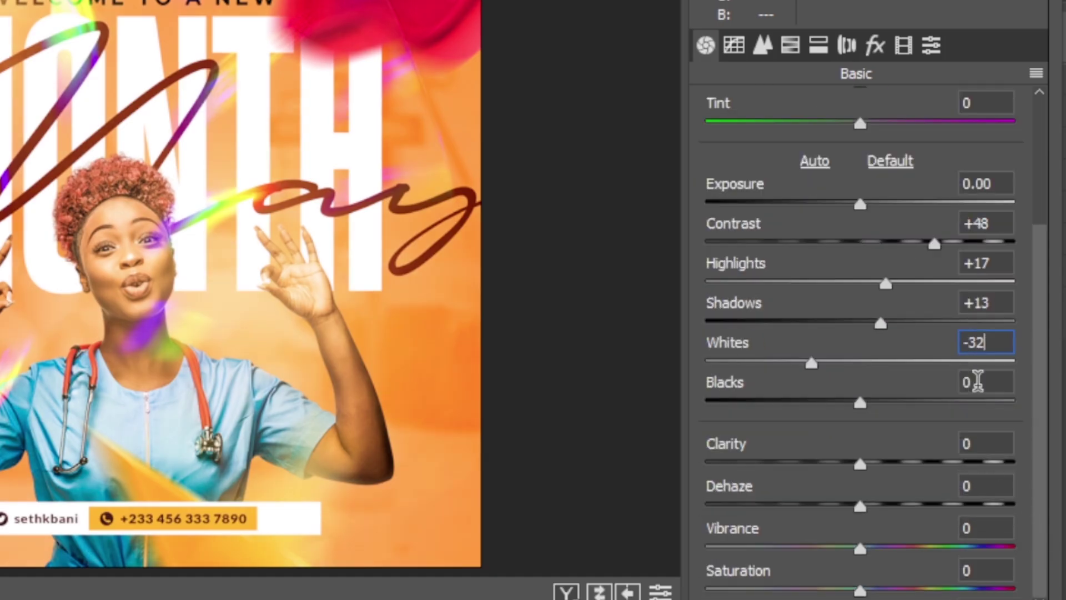
double_click(977, 381)
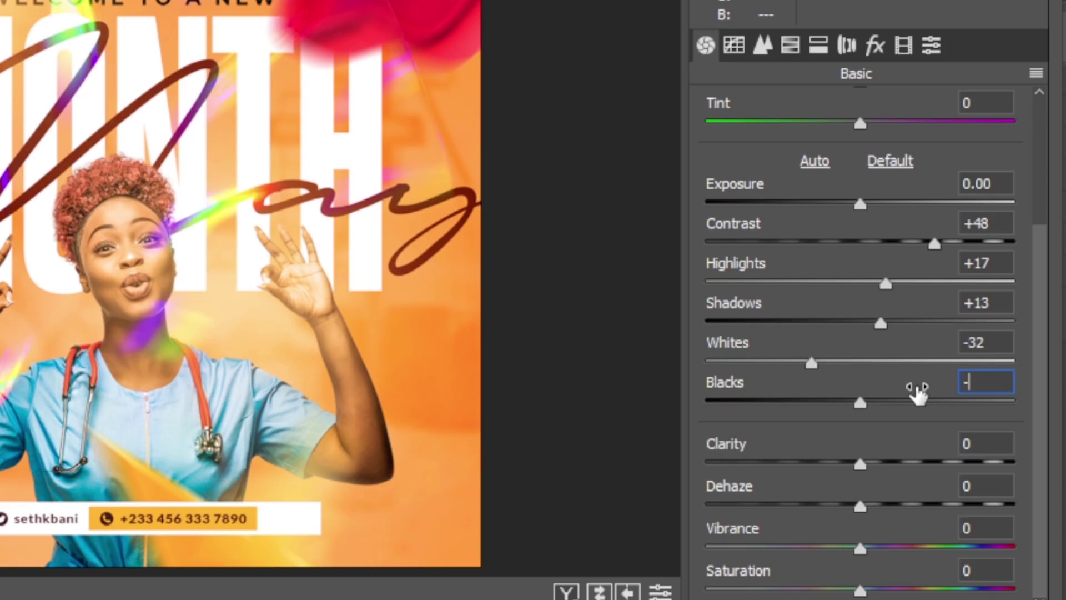
text(-32)
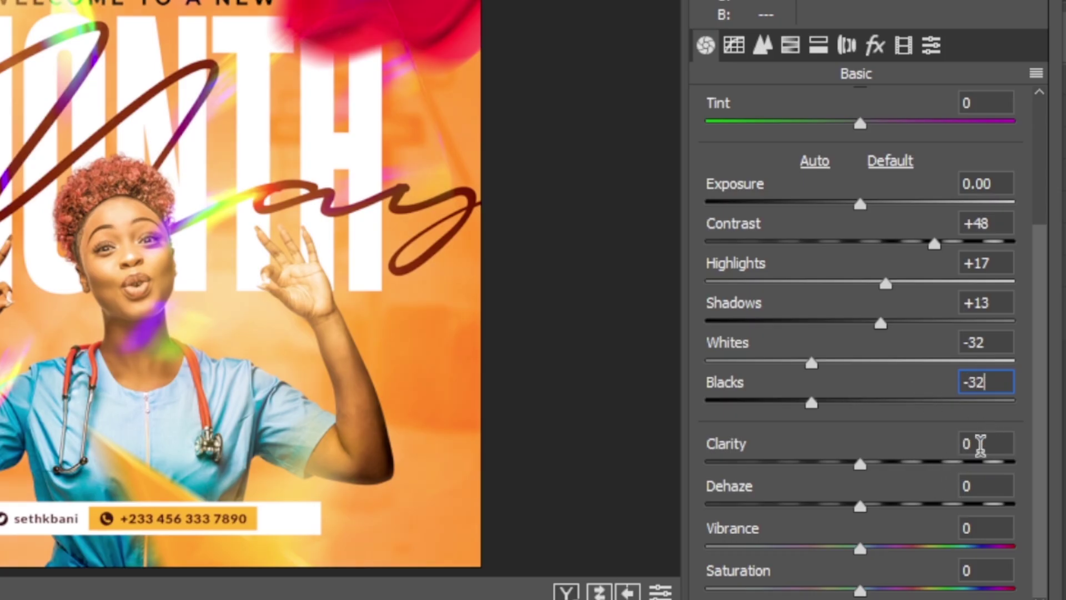
double_click(975, 443)
text(53)
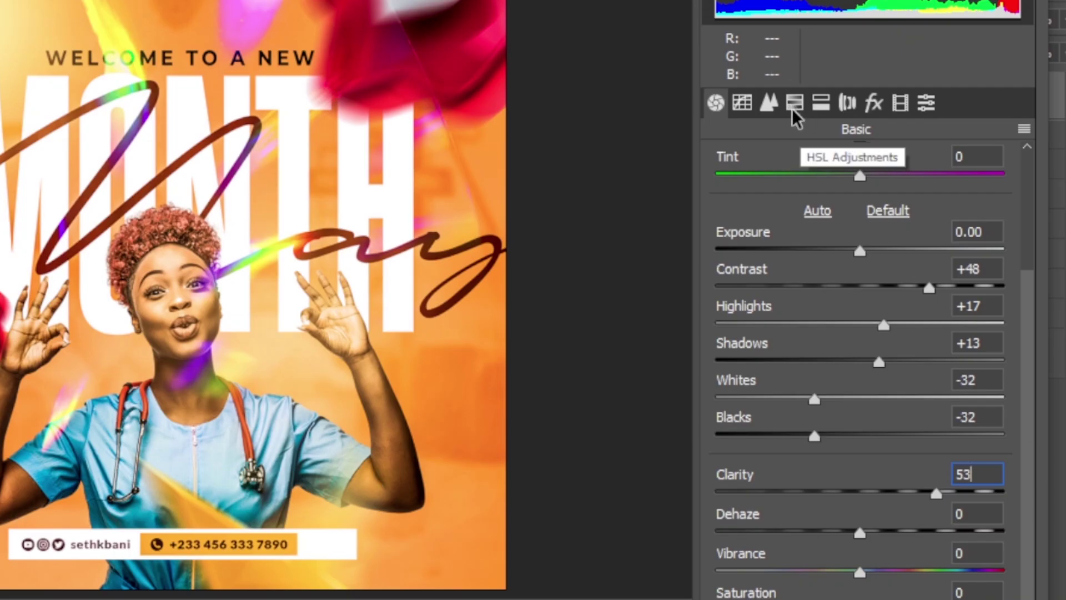
Step: In Camera Raw's HSL Saturation, set Yellows 35, Greens 40, Aquas 48 and Blues 32
click(795, 104)
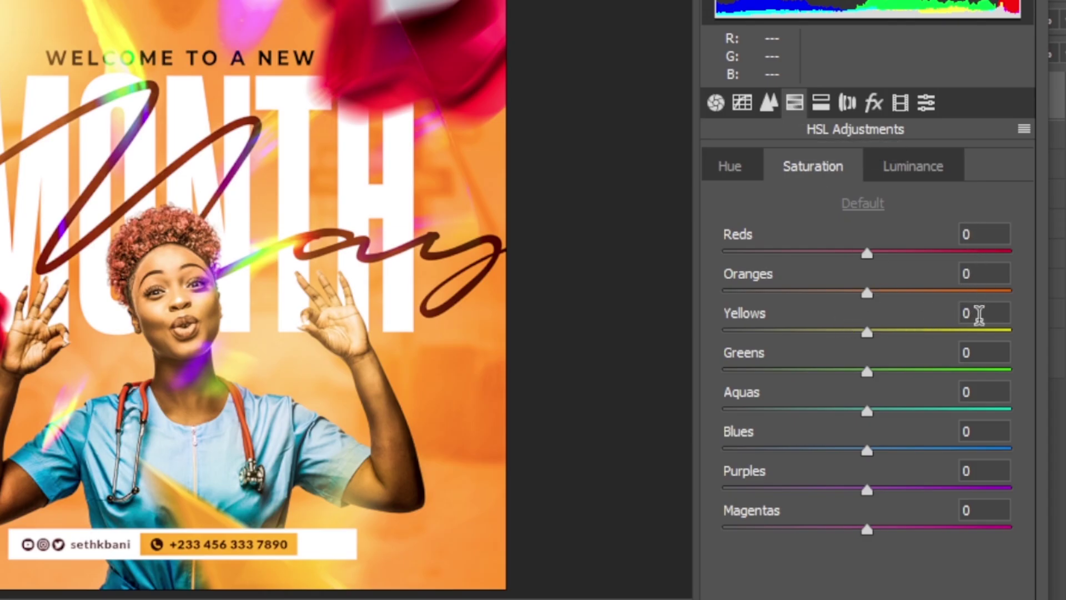
click(978, 315)
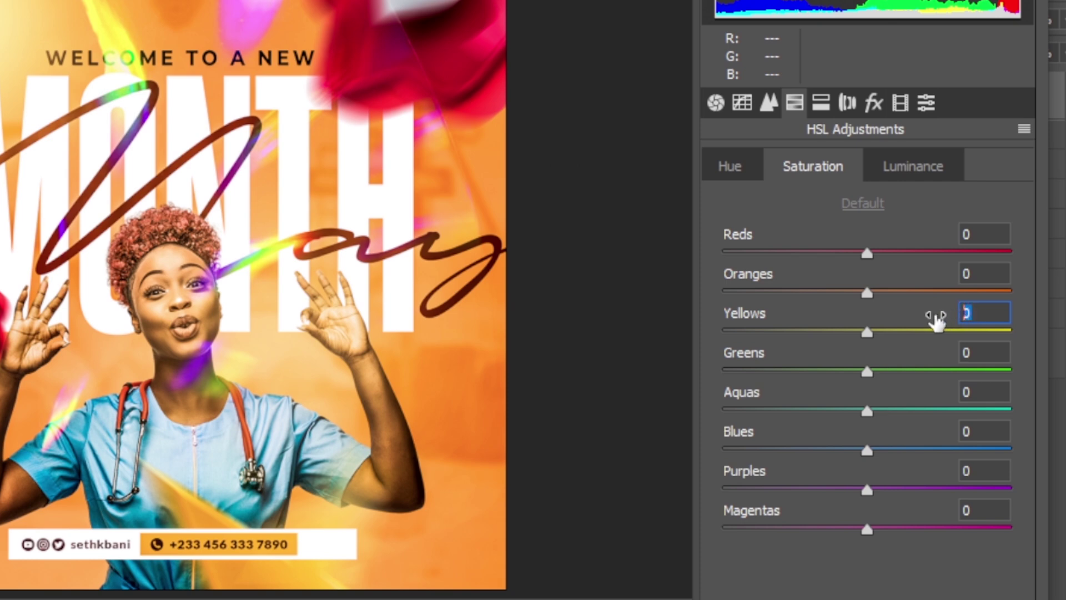
text(35)
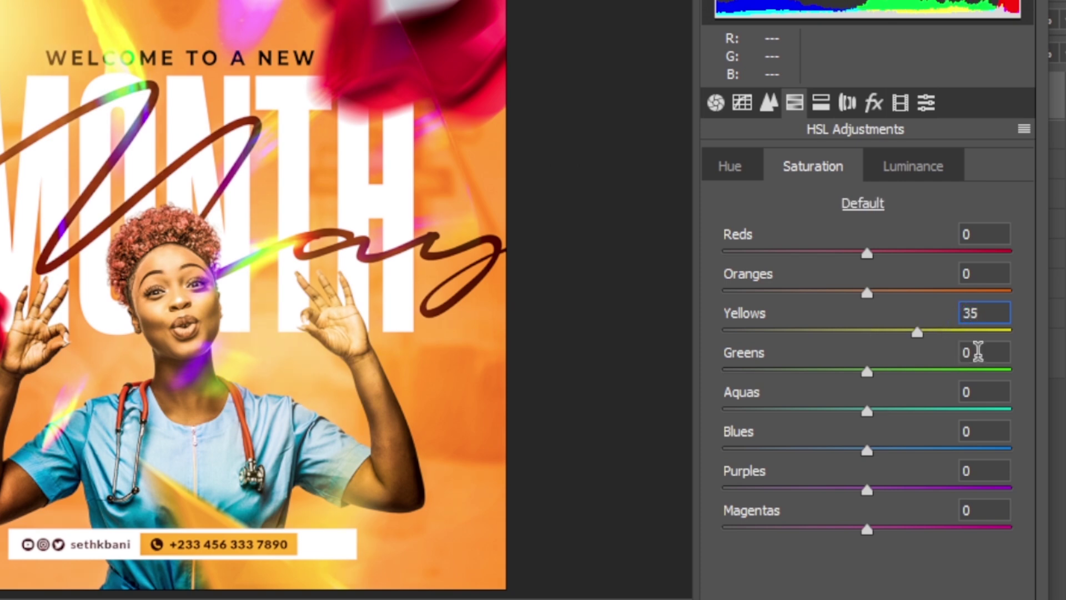
click(968, 352)
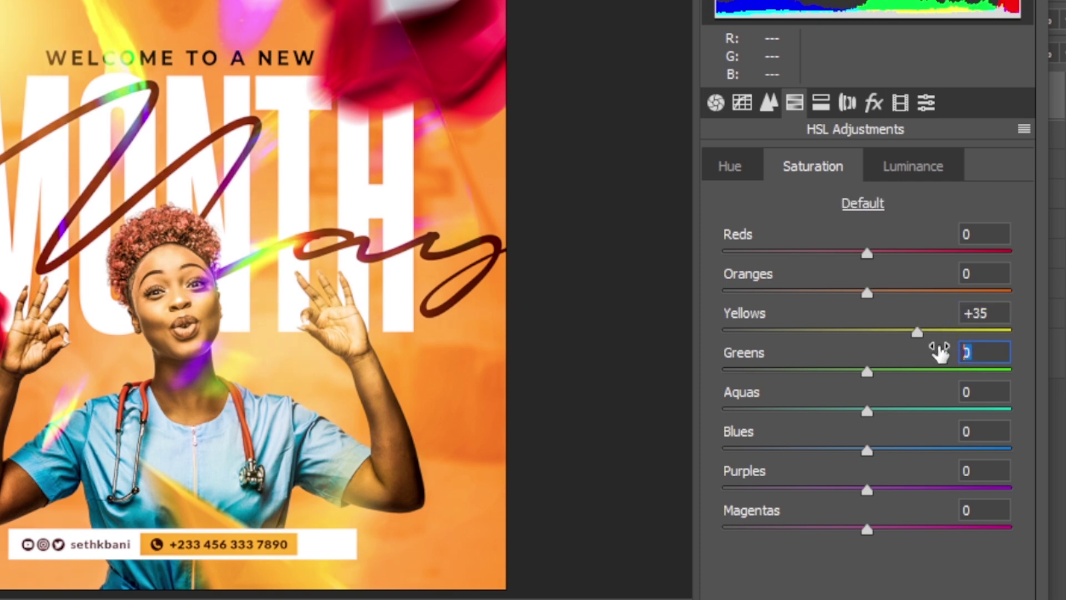
text(40)
click(977, 388)
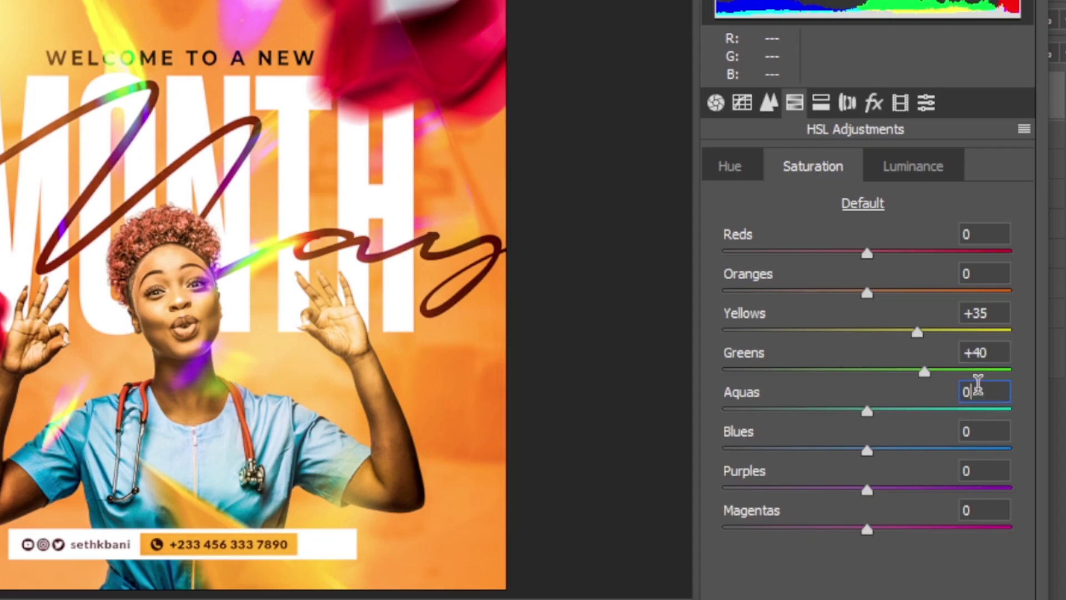
text(48)
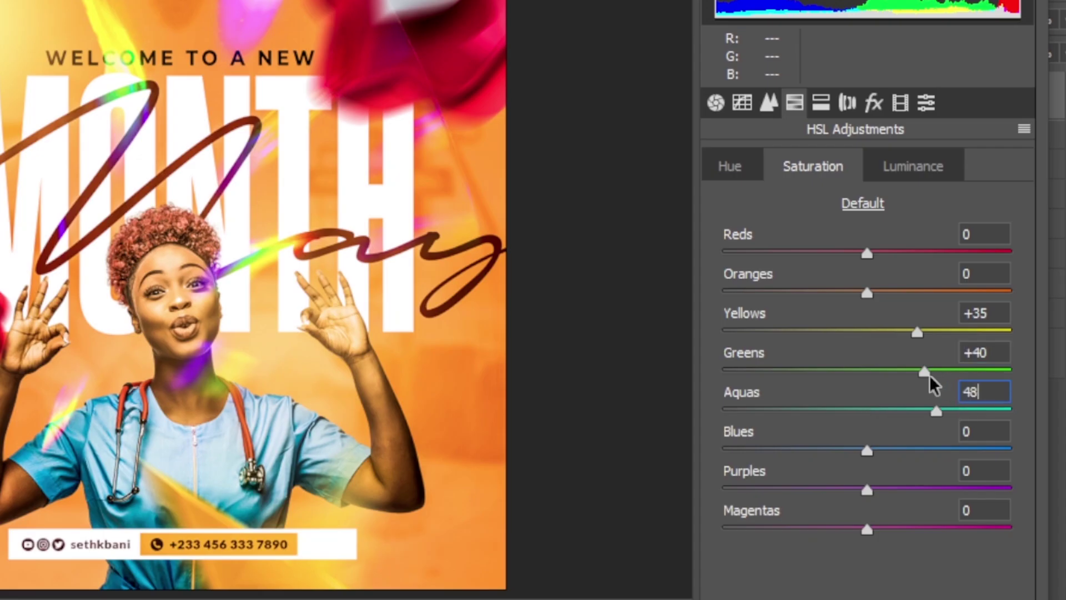
click(968, 432)
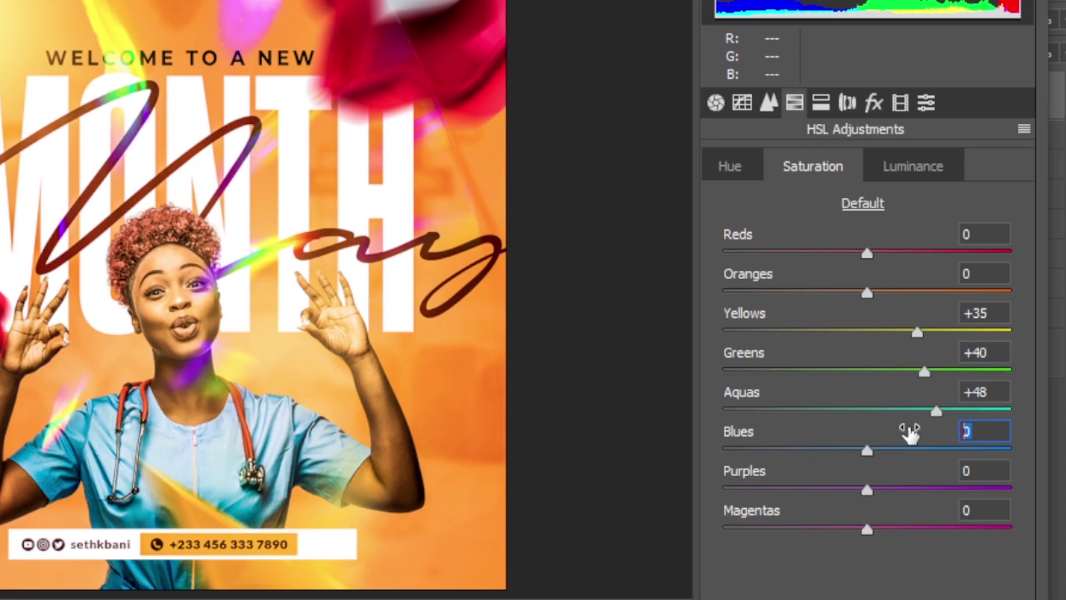
text(32)
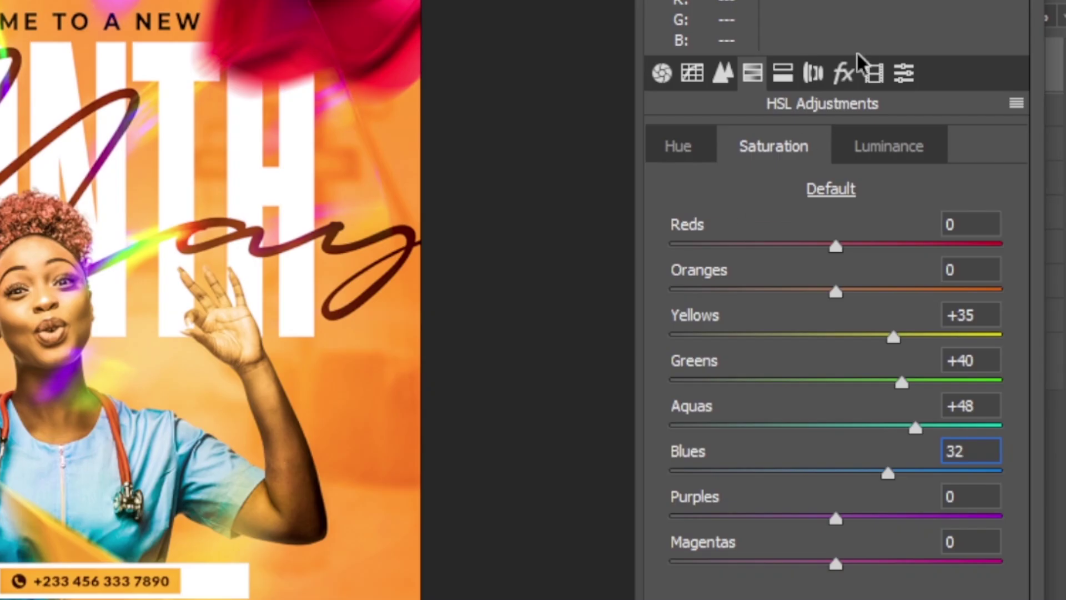
Step: In Camera Raw Effects, set Grain Amount to 22 and Post Crop Vignetting Amount to -13
click(845, 74)
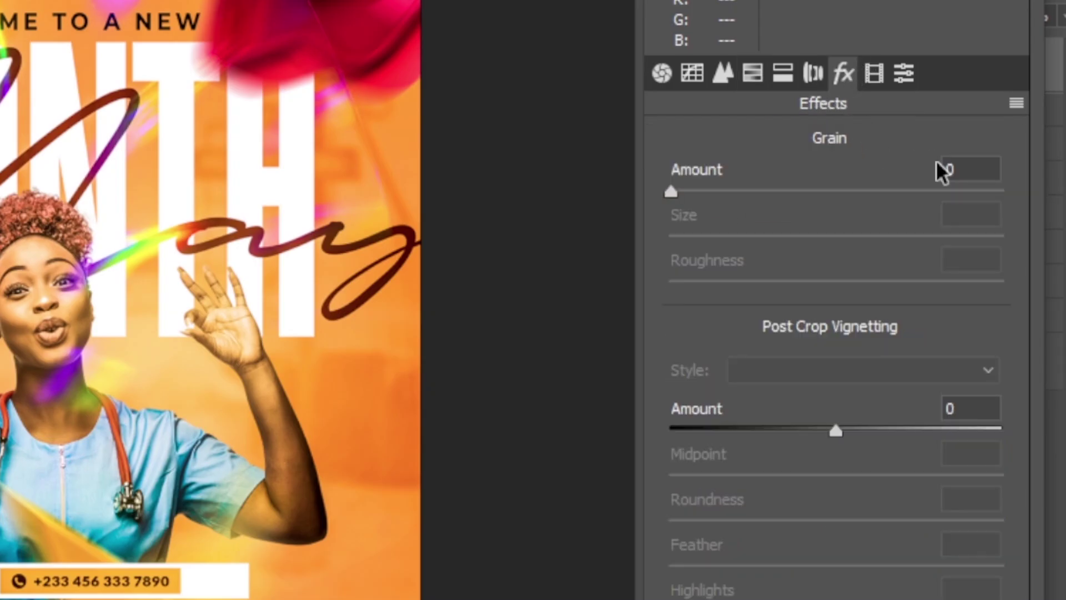
click(961, 168)
text(22)
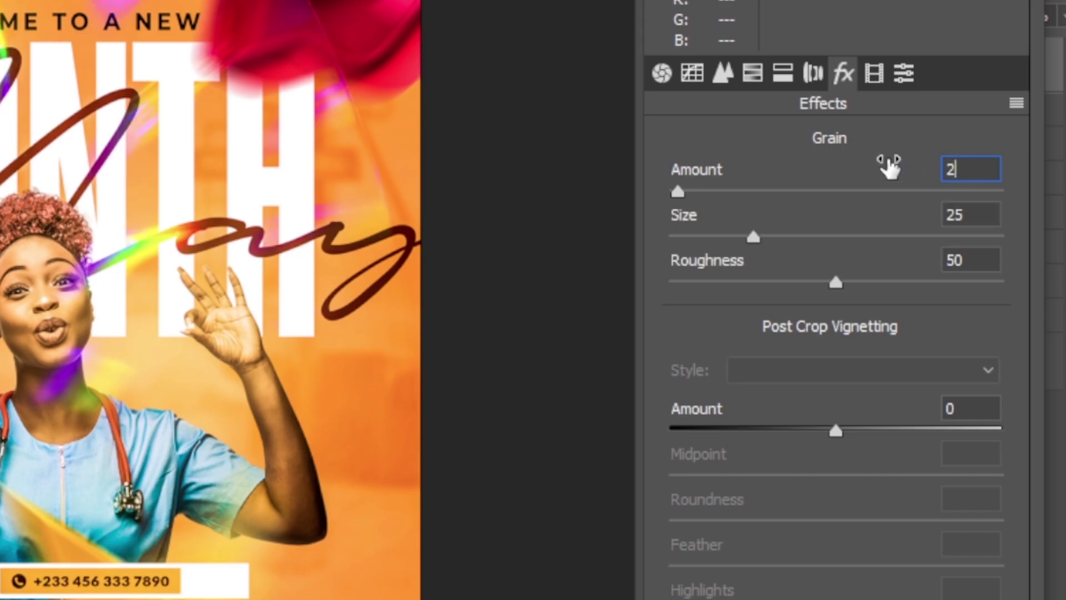
click(963, 407)
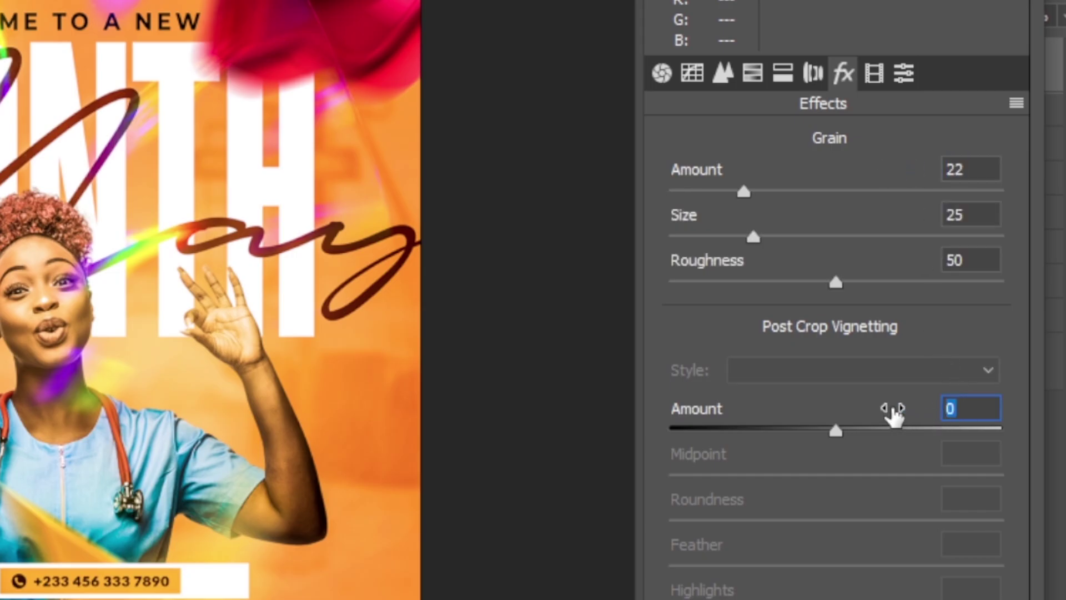
text(-13)
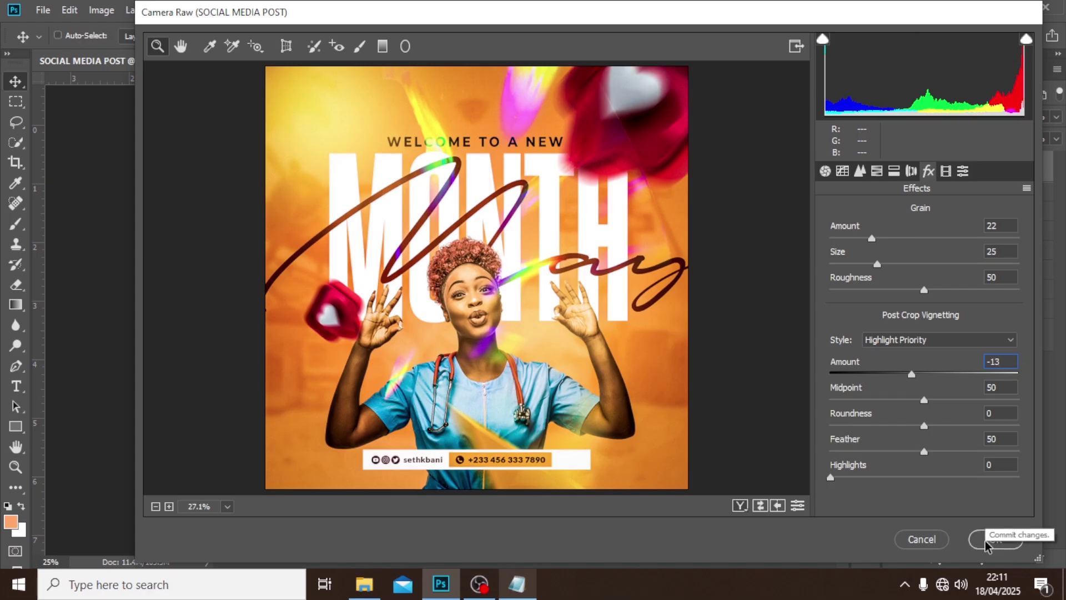
Step: Confirm the Camera Raw grading on Layer 2, add a layer mask, and ready an enlarged brush
click(1008, 544)
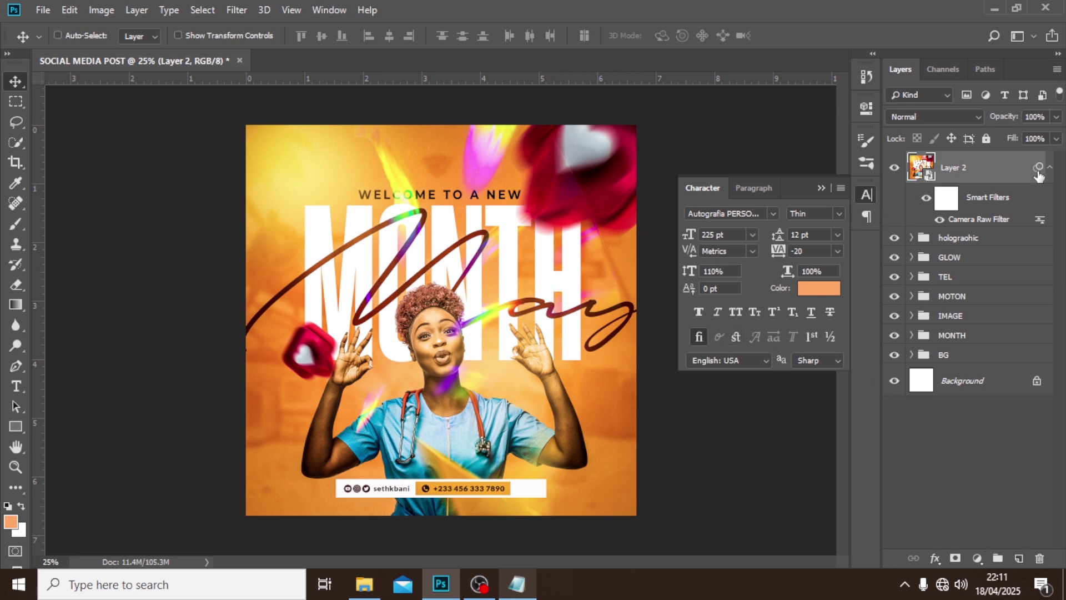
click(955, 557)
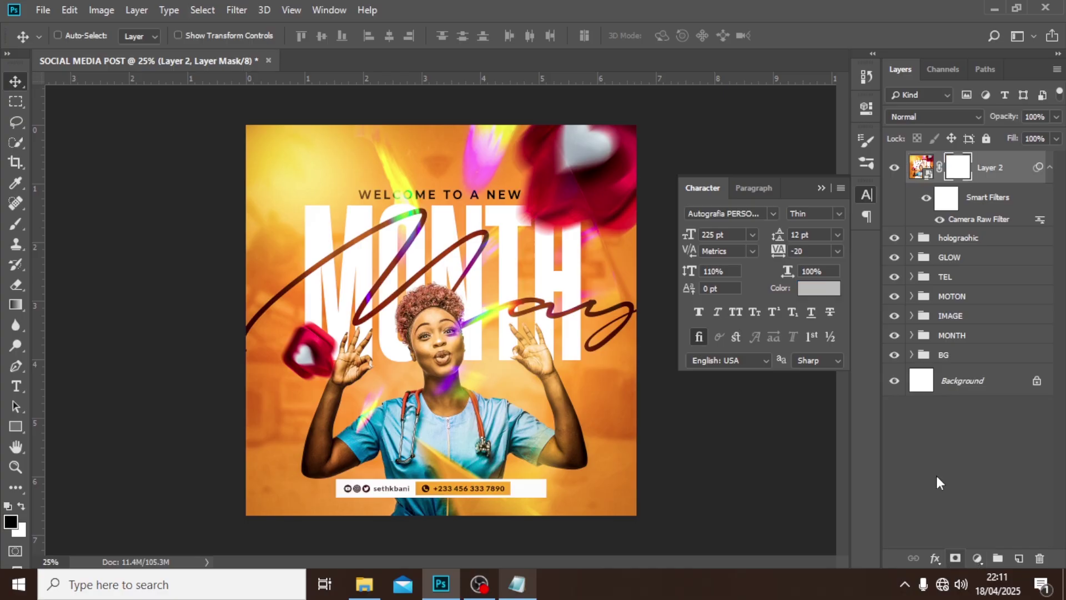
key(b)
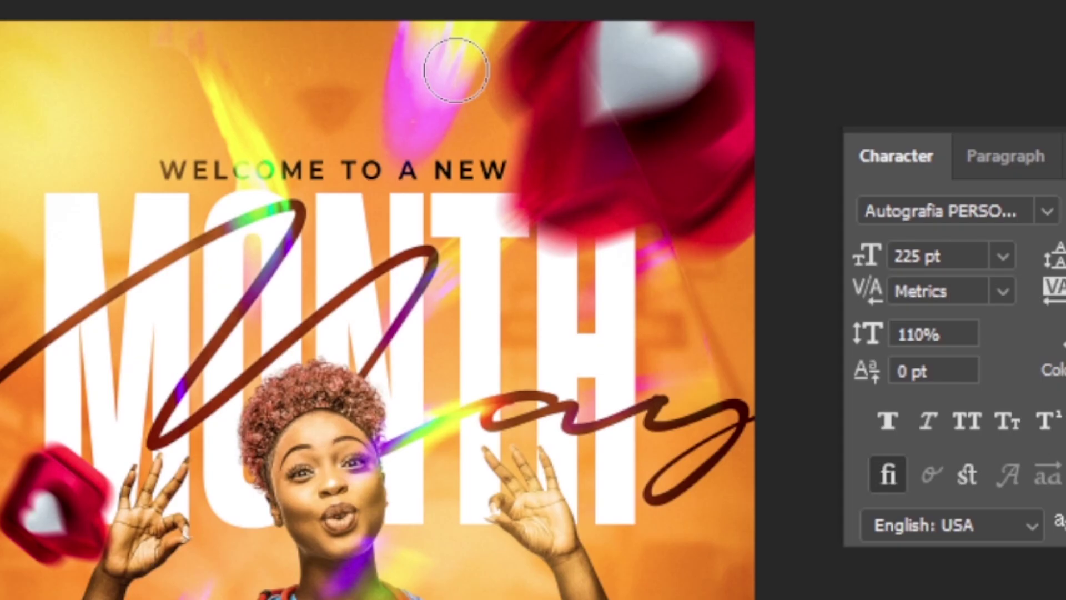
key(bracketright)
key(bracketright)
key(bracketright)
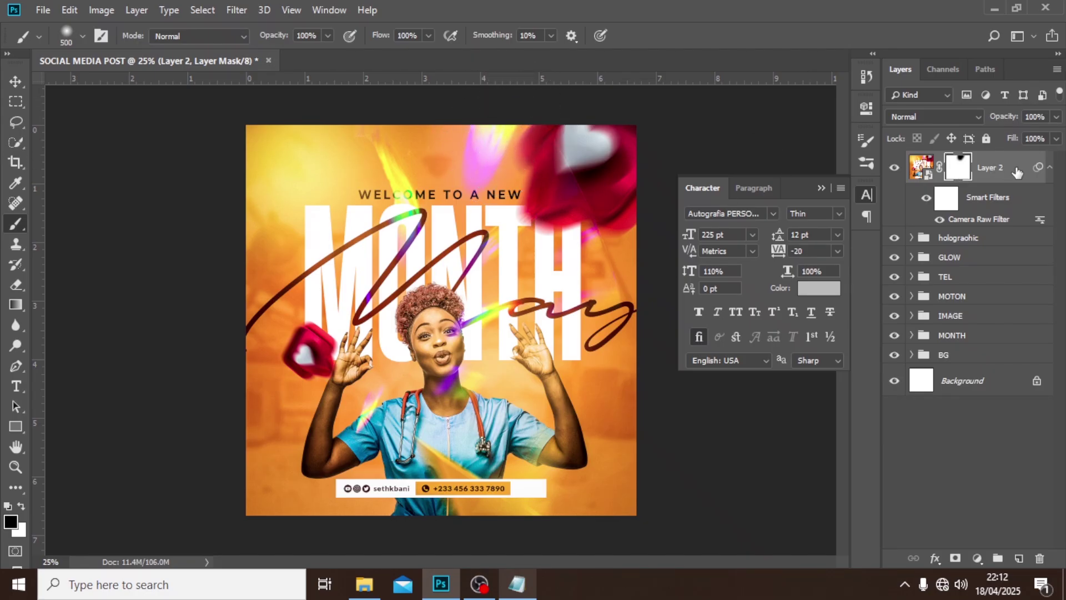
click(1049, 167)
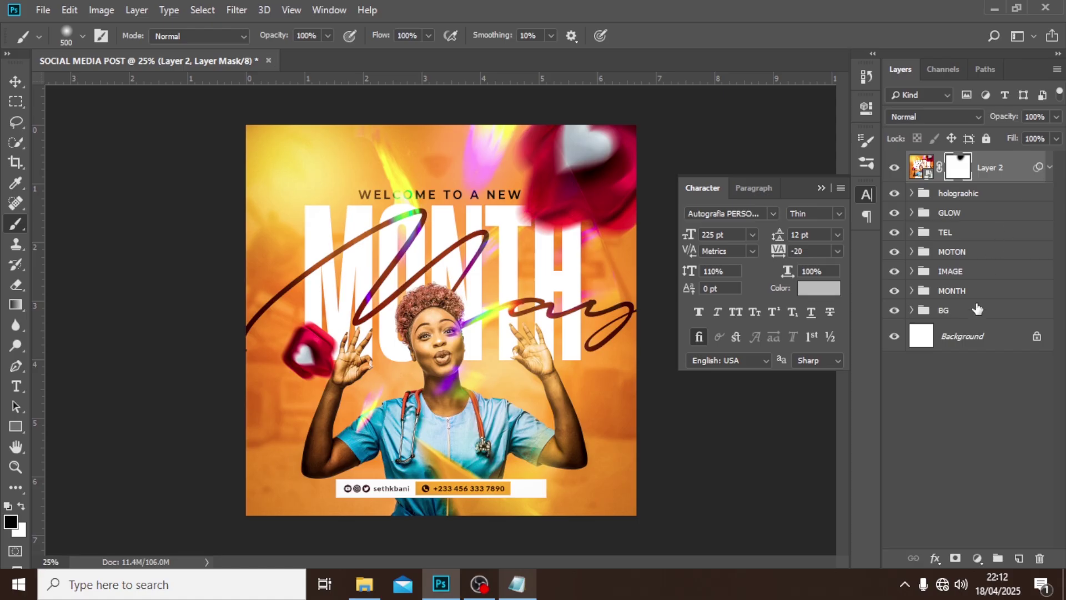